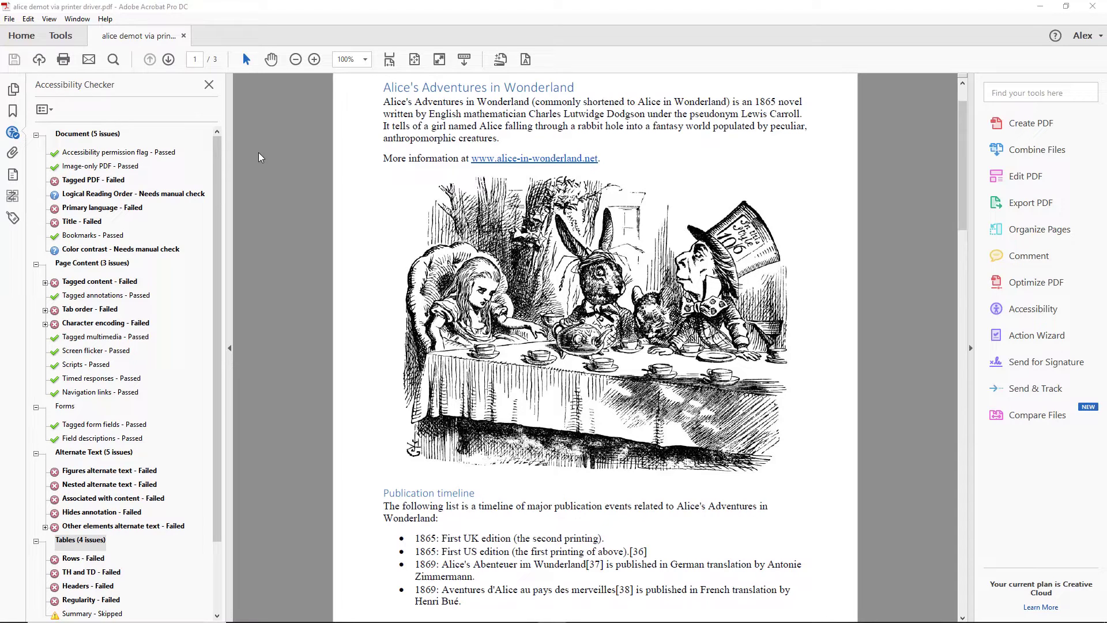
# Close the accessibility results and choose the Make Accessible action in Action Wizard.
pyautogui.click(208, 84)
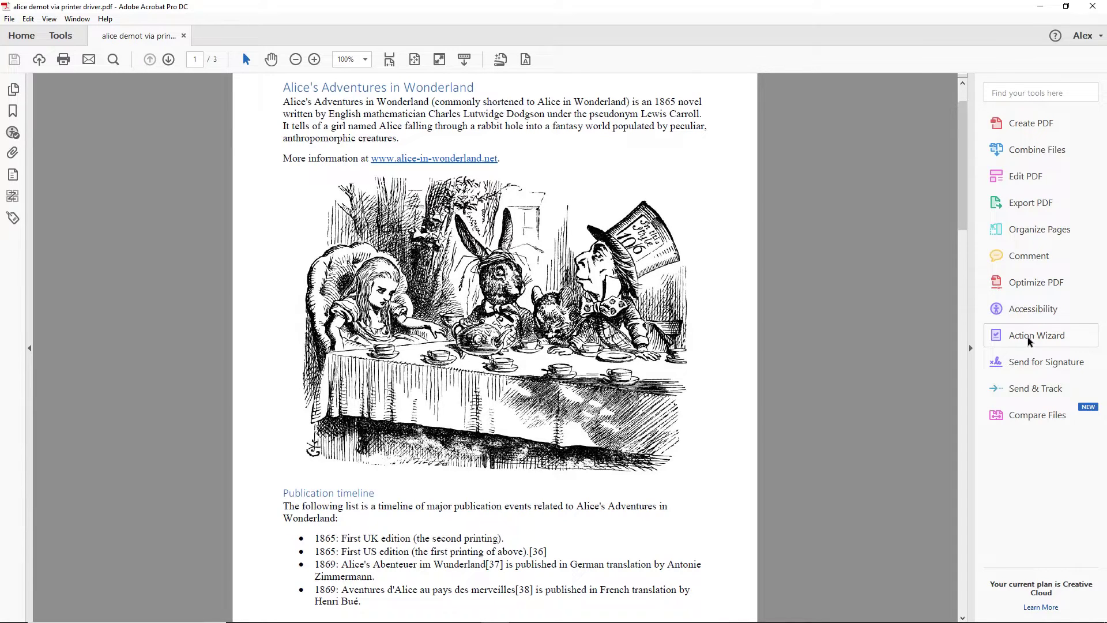
pyautogui.click(1030, 340)
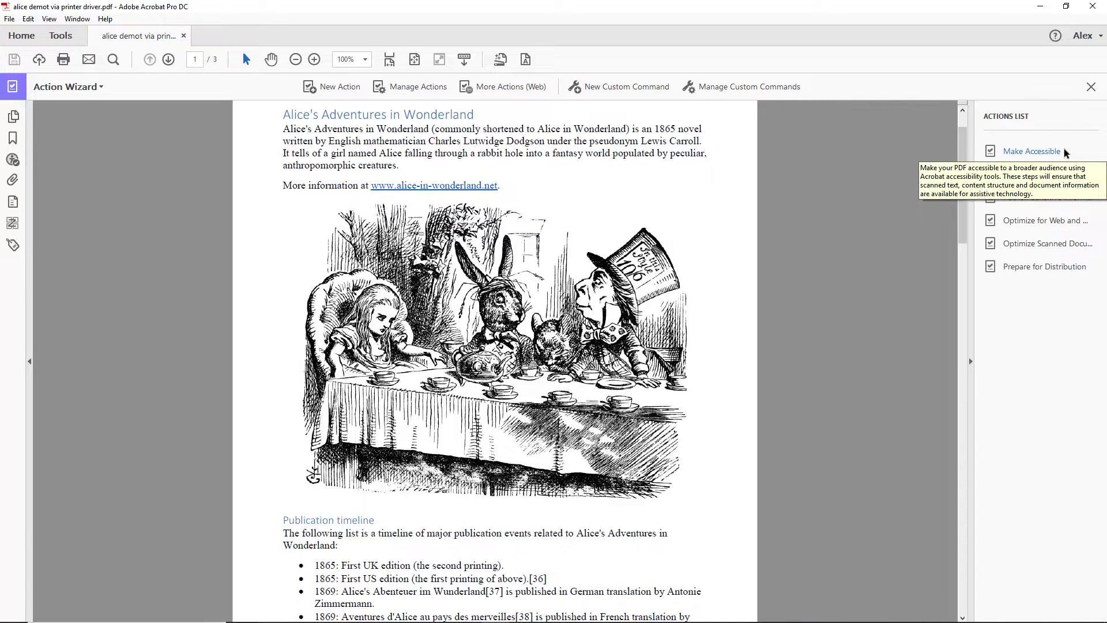
pyautogui.click(1063, 152)
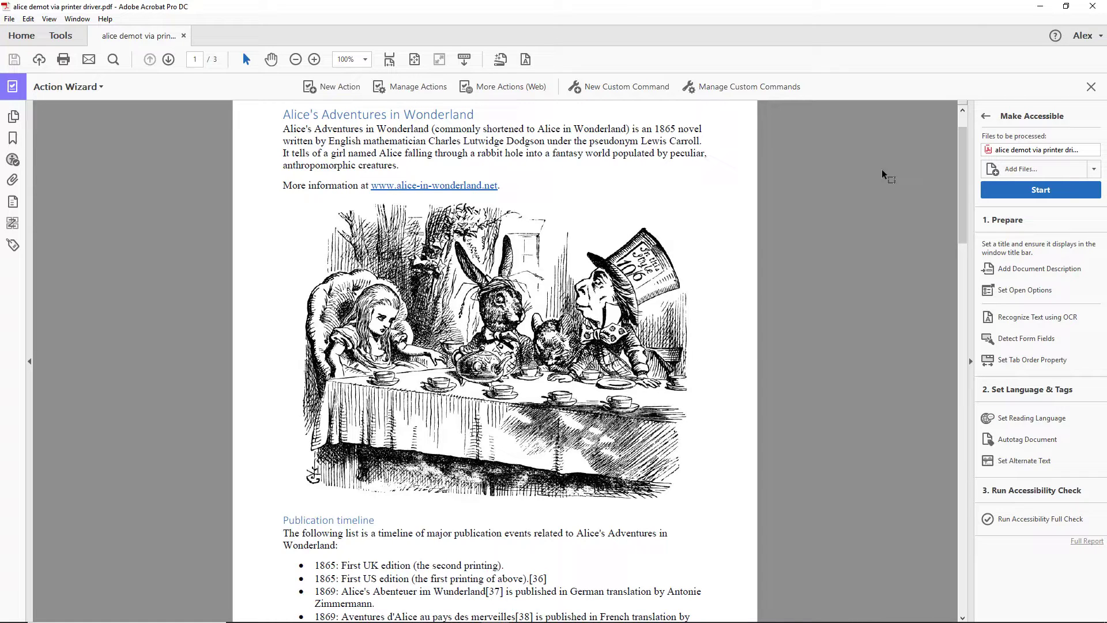
# Start the action and enable editing of title, subject, author and keywords in the Description step.
pyautogui.click(1006, 191)
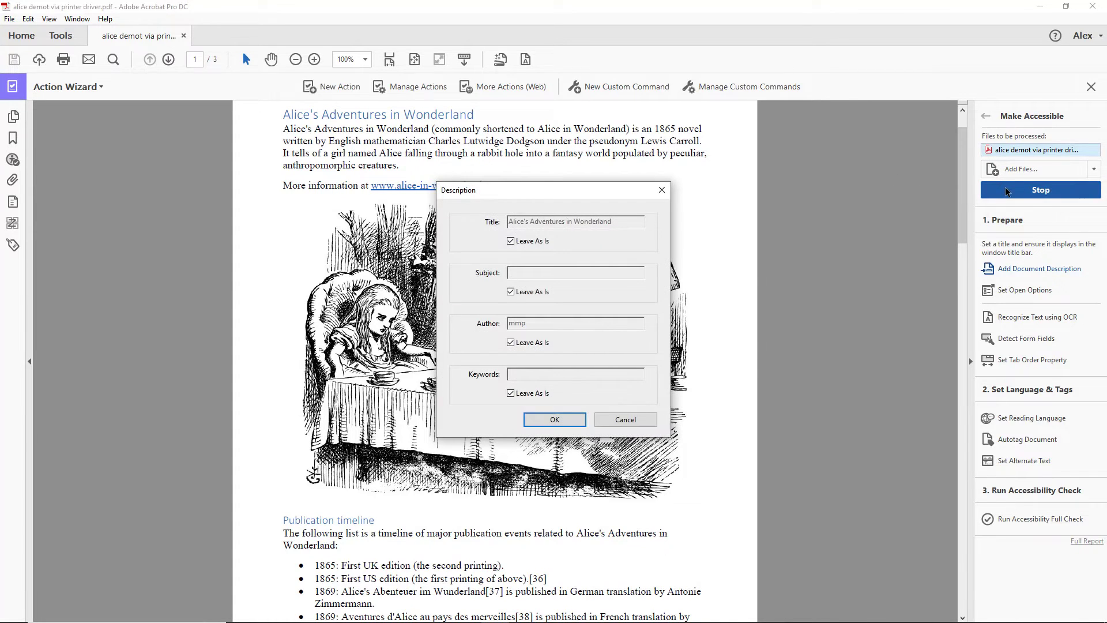
pyautogui.click(510, 241)
pyautogui.click(510, 291)
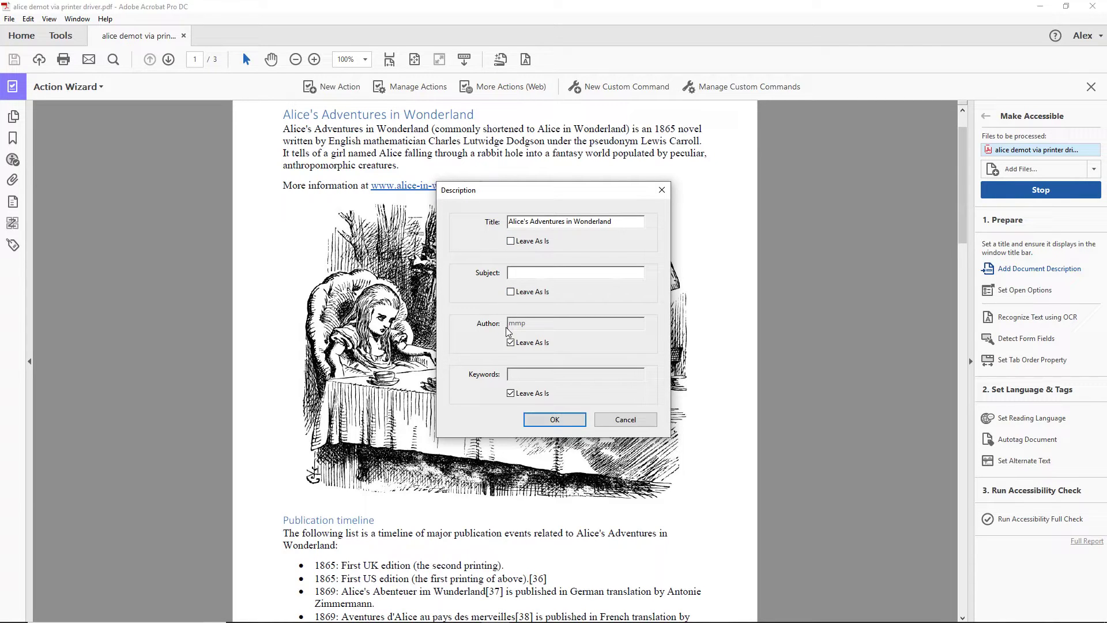
pyautogui.click(511, 344)
pyautogui.click(510, 393)
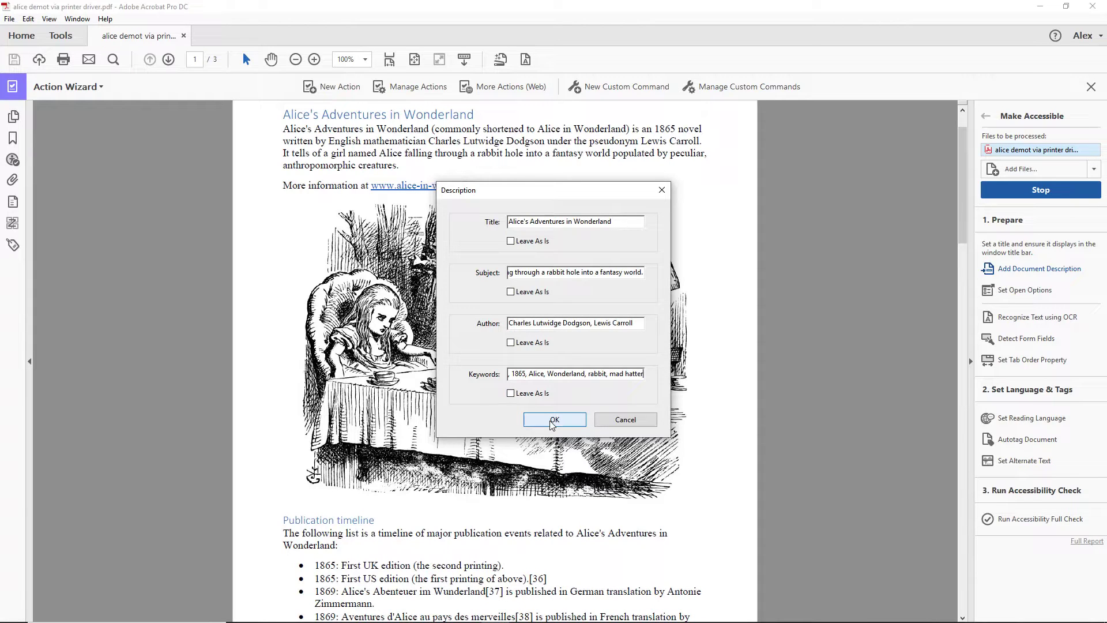
pyautogui.click(554, 420)
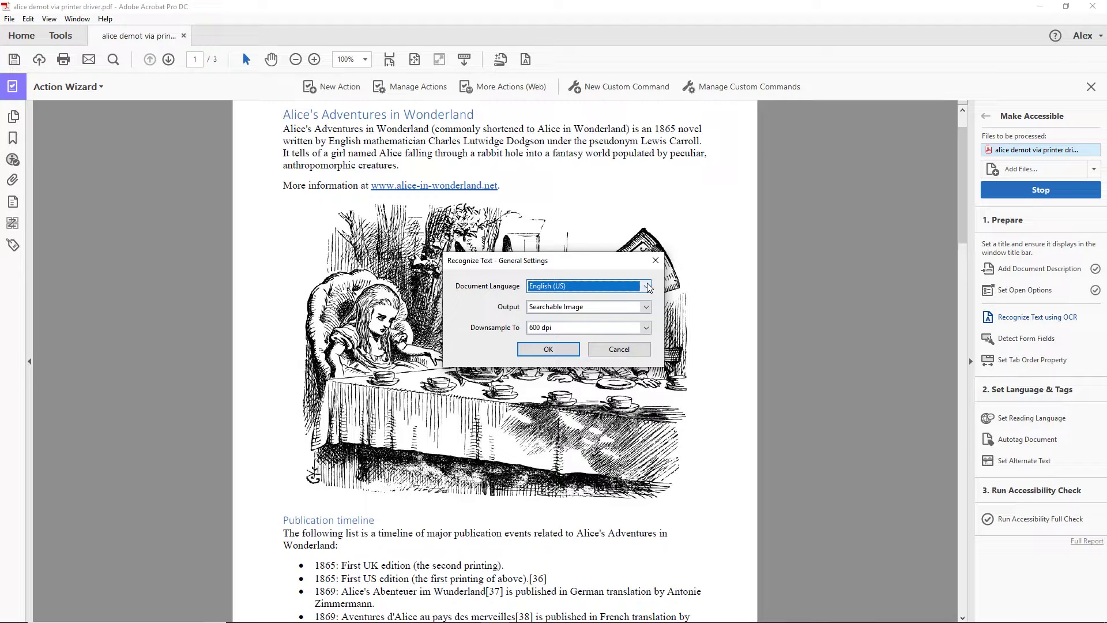
# Set the OCR document language to English (UK) and confirm the text recognition settings.
pyautogui.click(647, 286)
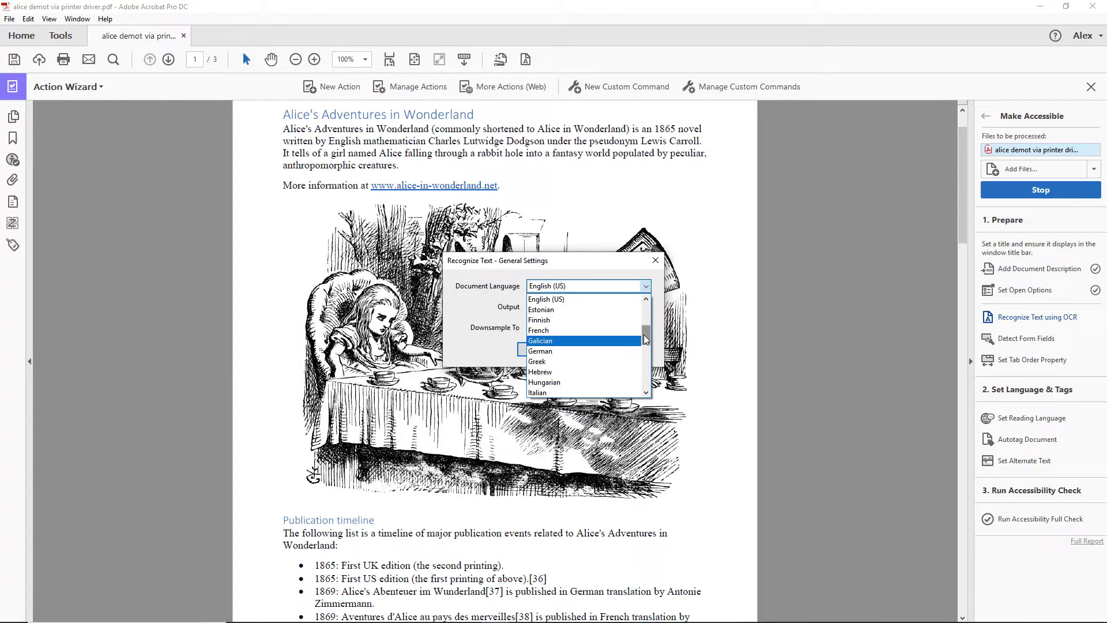
pyautogui.scroll(2, 644, 339)
pyautogui.click(591, 338)
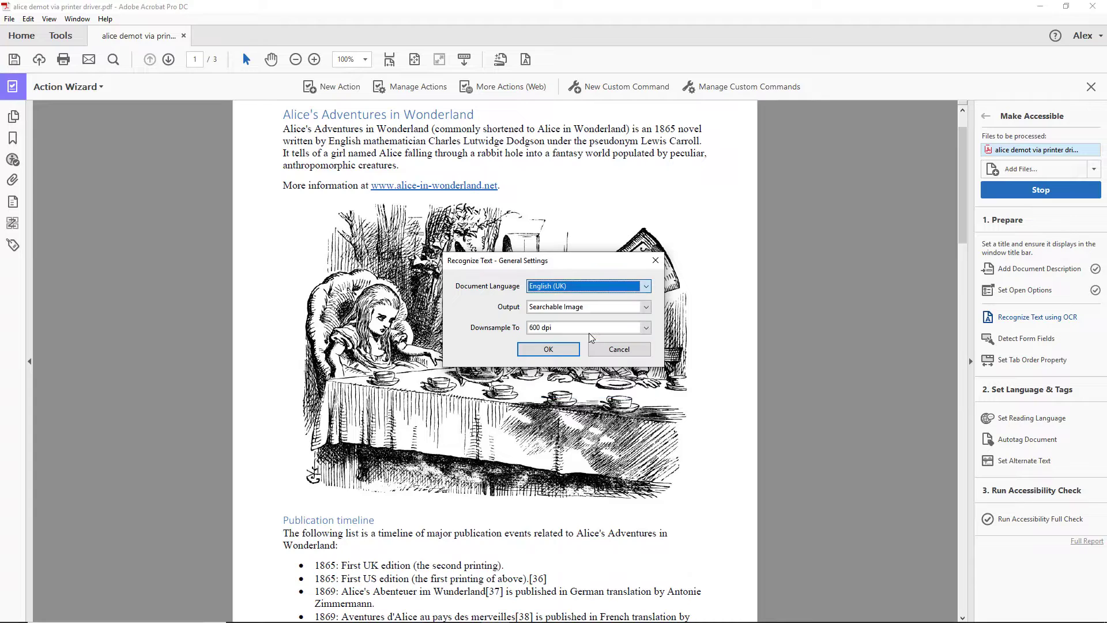
pyautogui.click(549, 350)
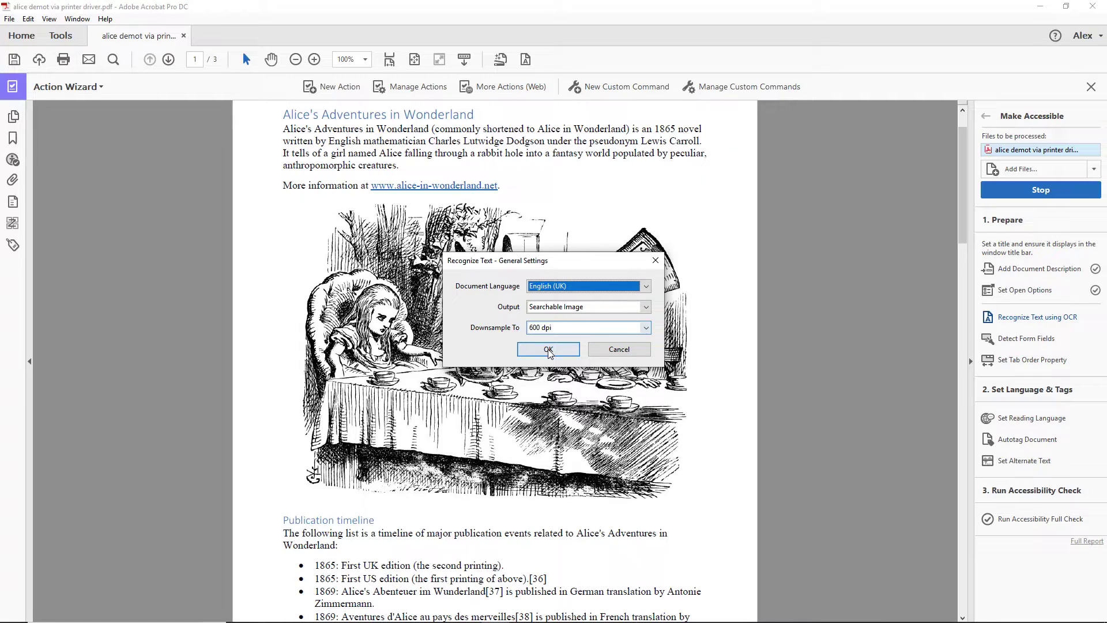
pyautogui.click(548, 350)
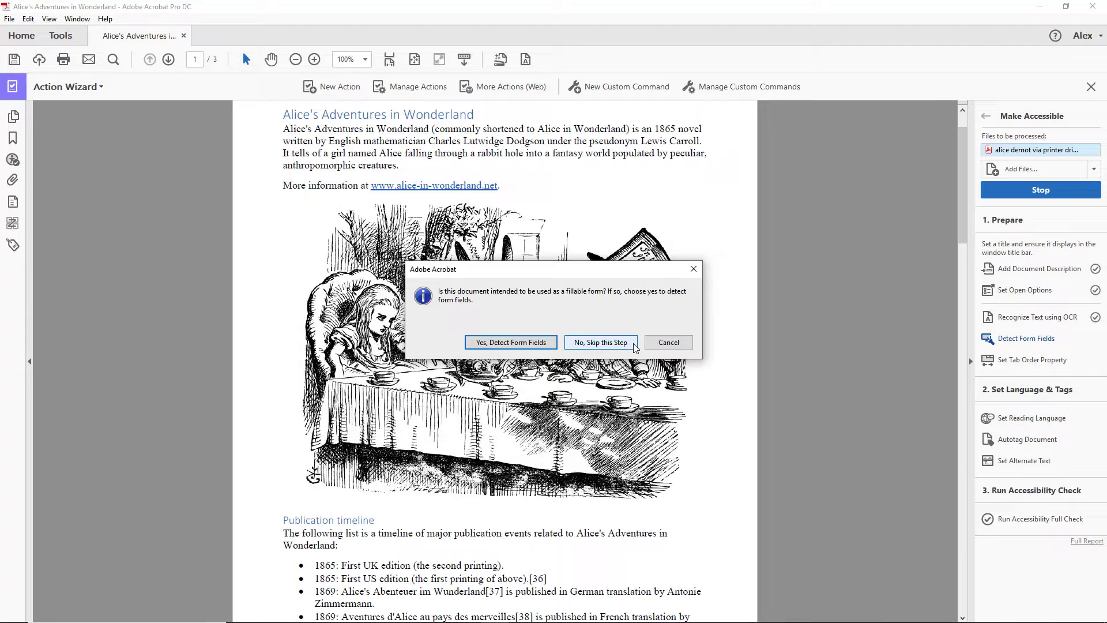
# Skip form detection, accept English reading language, and save alternate text for the tea-party illustration.
pyautogui.click(634, 344)
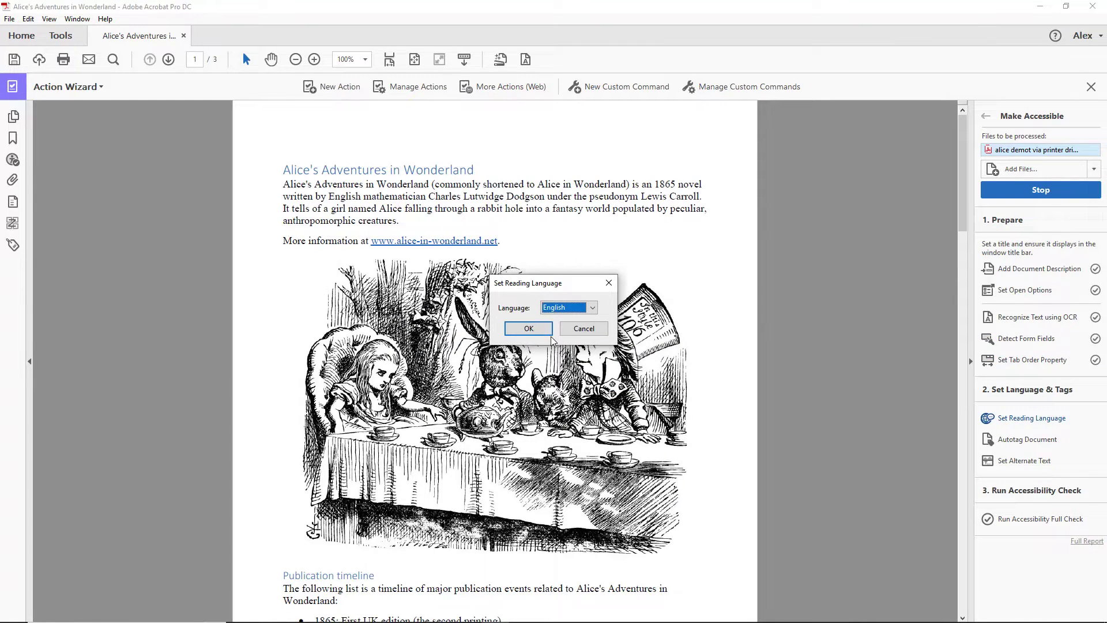
pyautogui.click(543, 331)
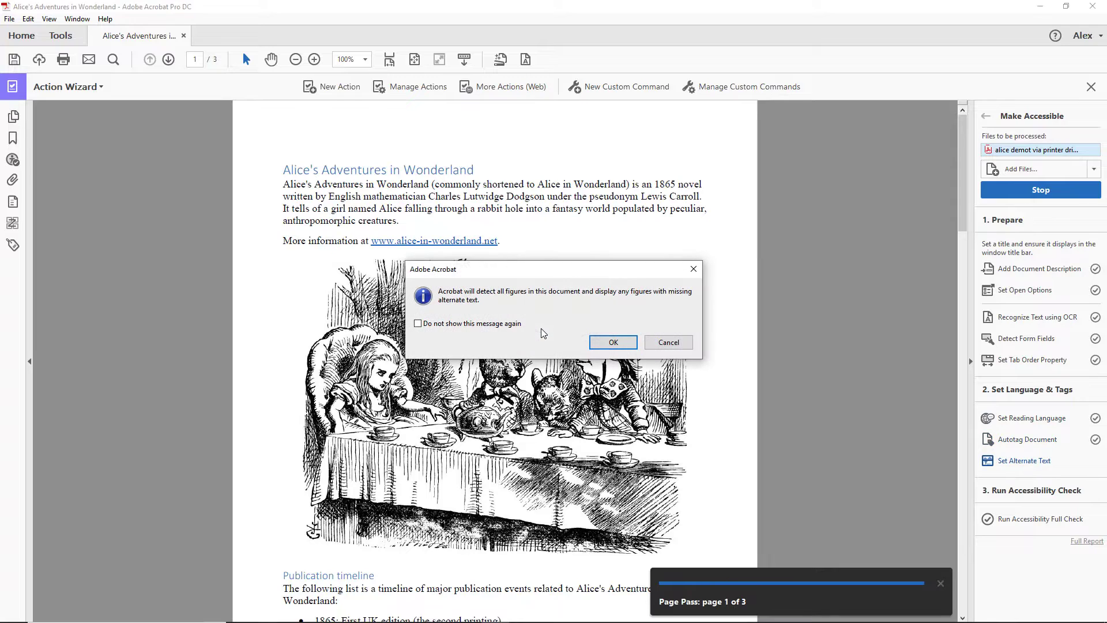
pyautogui.click(602, 340)
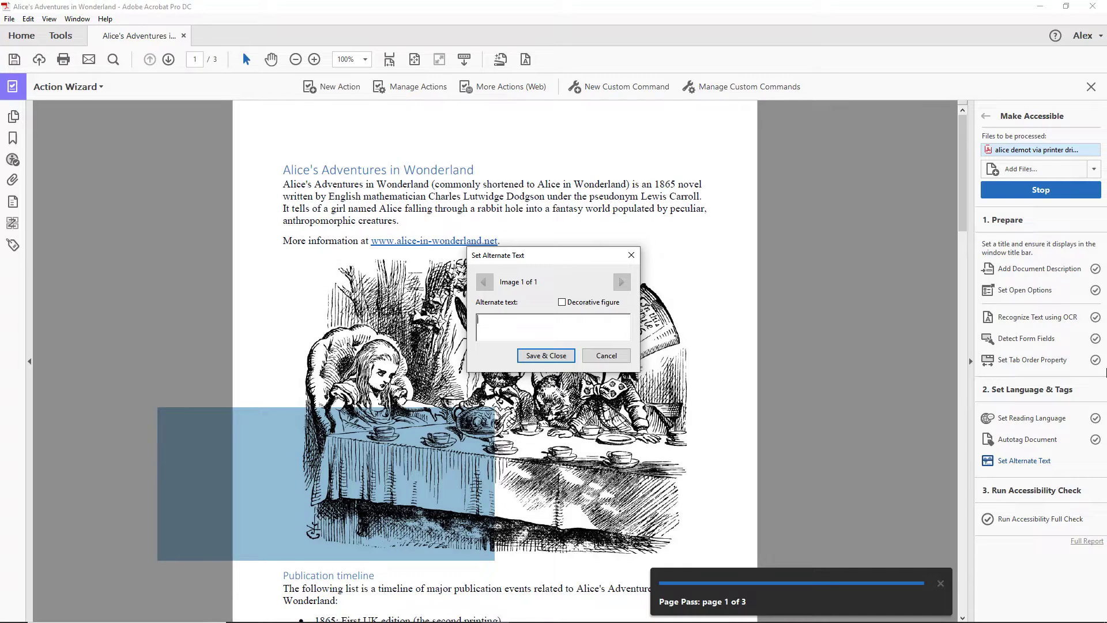
pyautogui.click(578, 324)
pyautogui.write('Alice, the Rabbit and the Mad Hatter at the tea party')
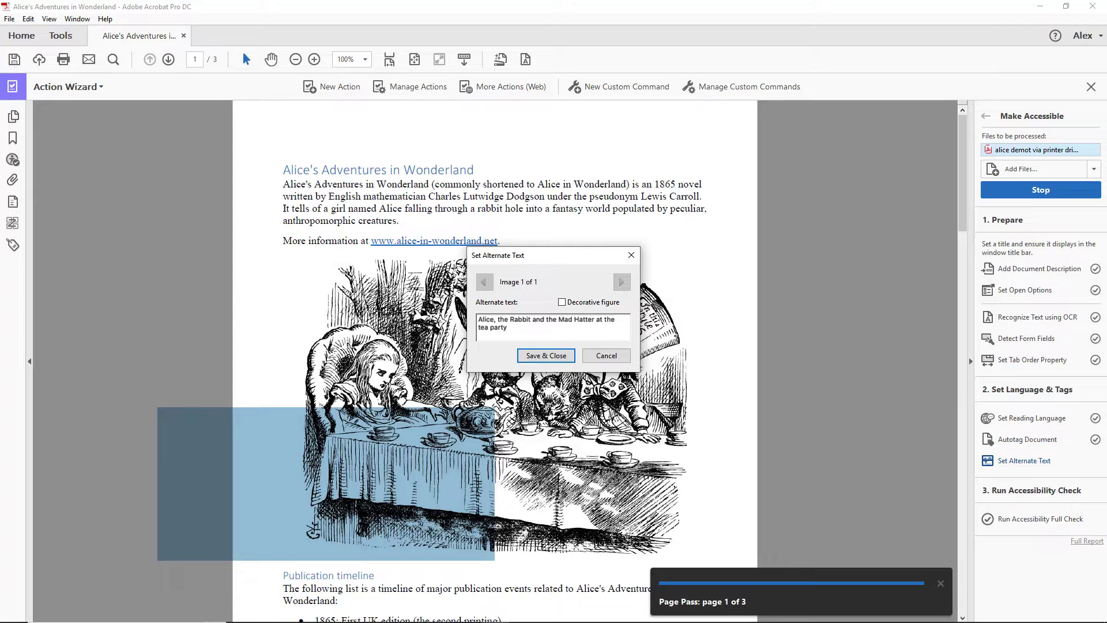
pyautogui.click(545, 358)
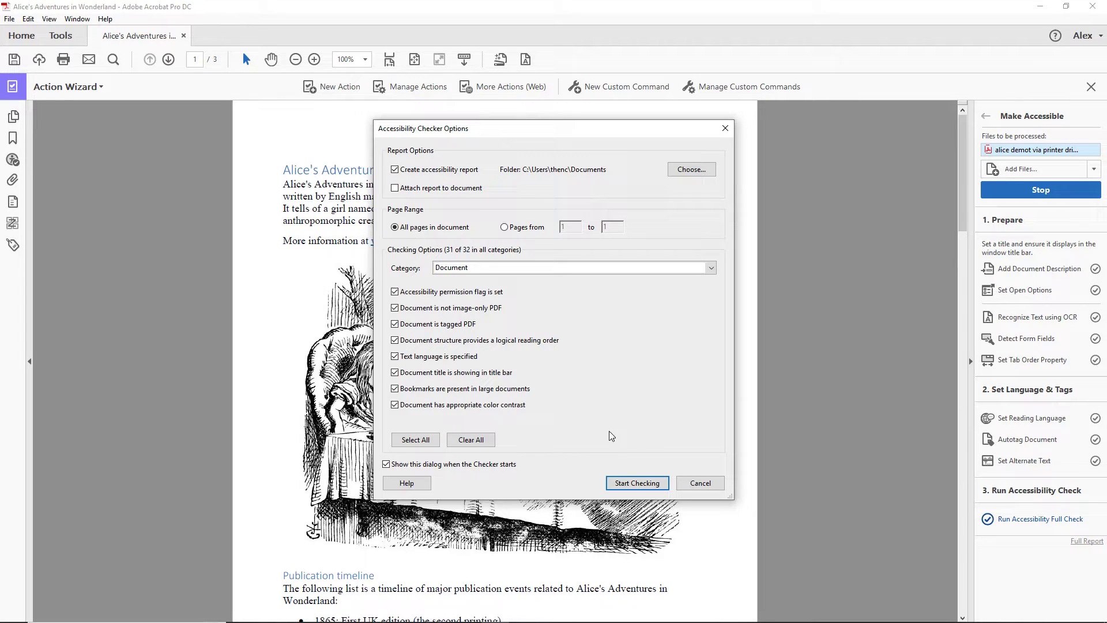
# Run the full accessibility check and expand the failed Headers item.
pyautogui.click(637, 481)
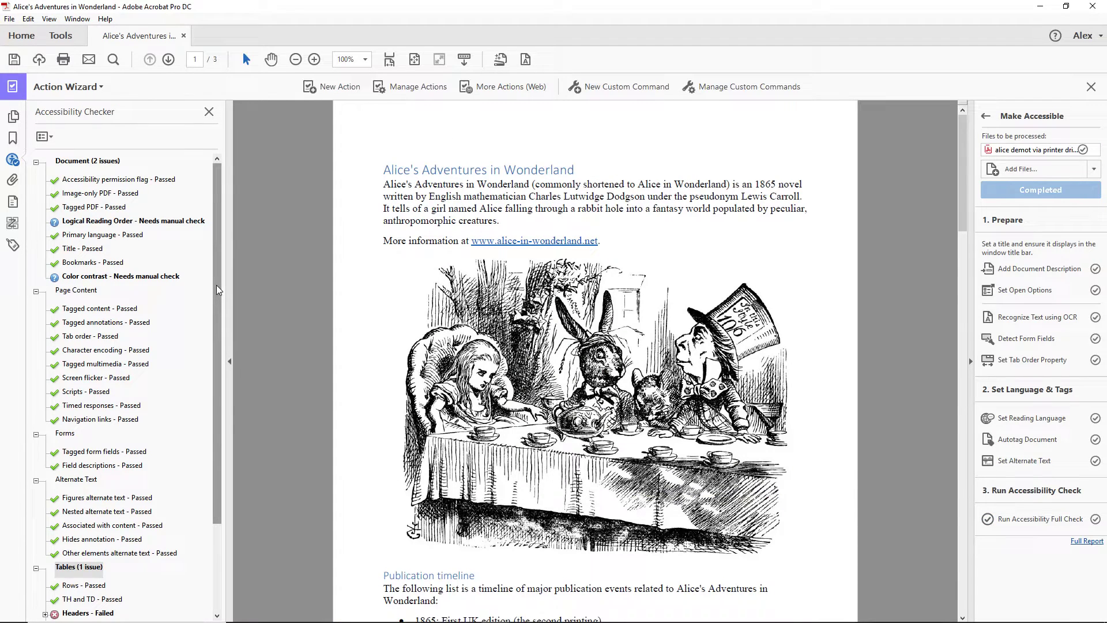
pyautogui.moveTo(216, 285); pyautogui.dragTo(221, 405)
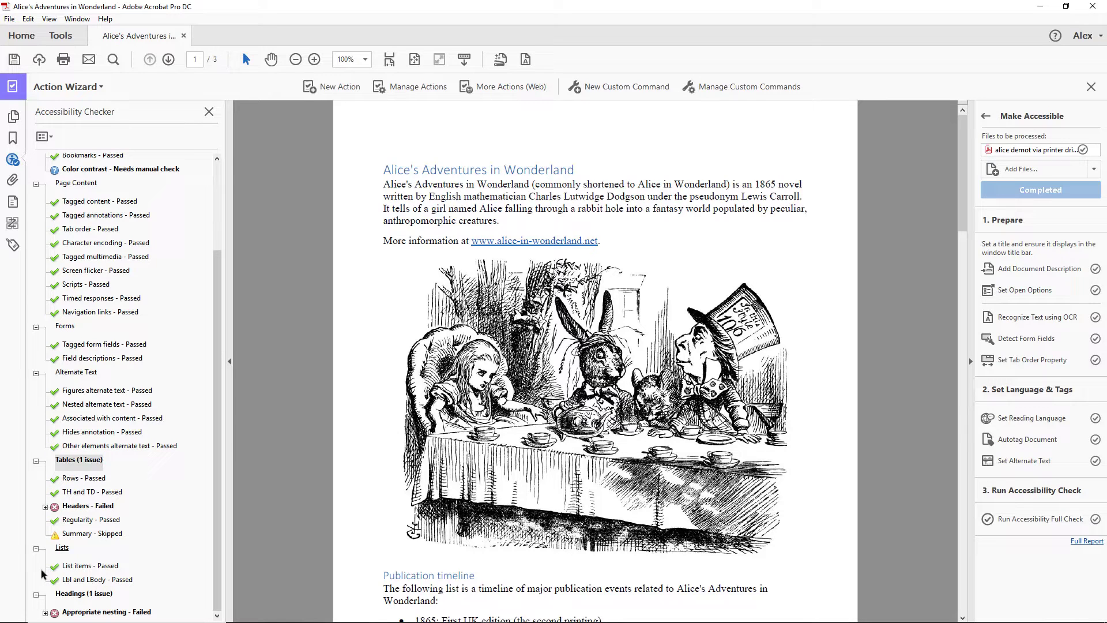
pyautogui.click(46, 507)
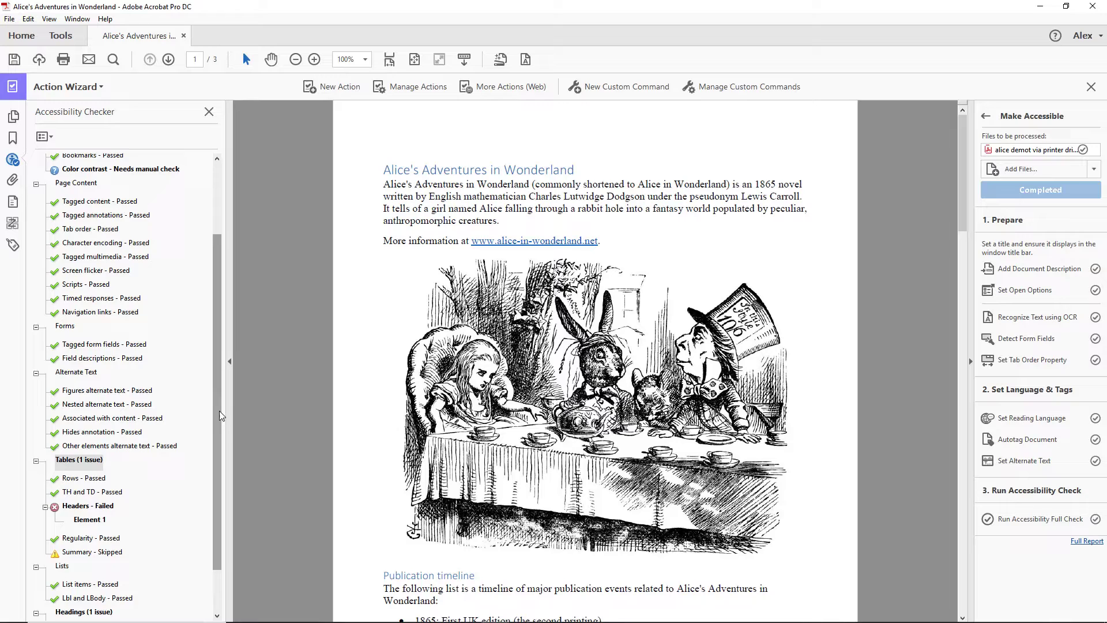
pyautogui.moveTo(217, 452); pyautogui.dragTo(218, 495)
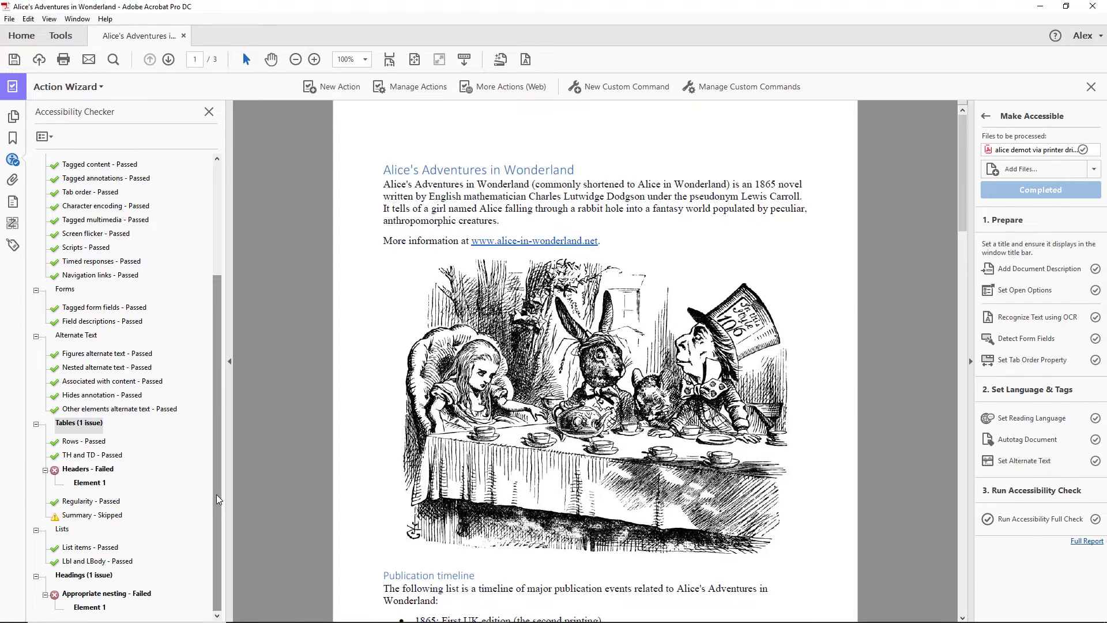
# Locate the failing characters table in the tag tree and expand its first row.
pyautogui.click(97, 486)
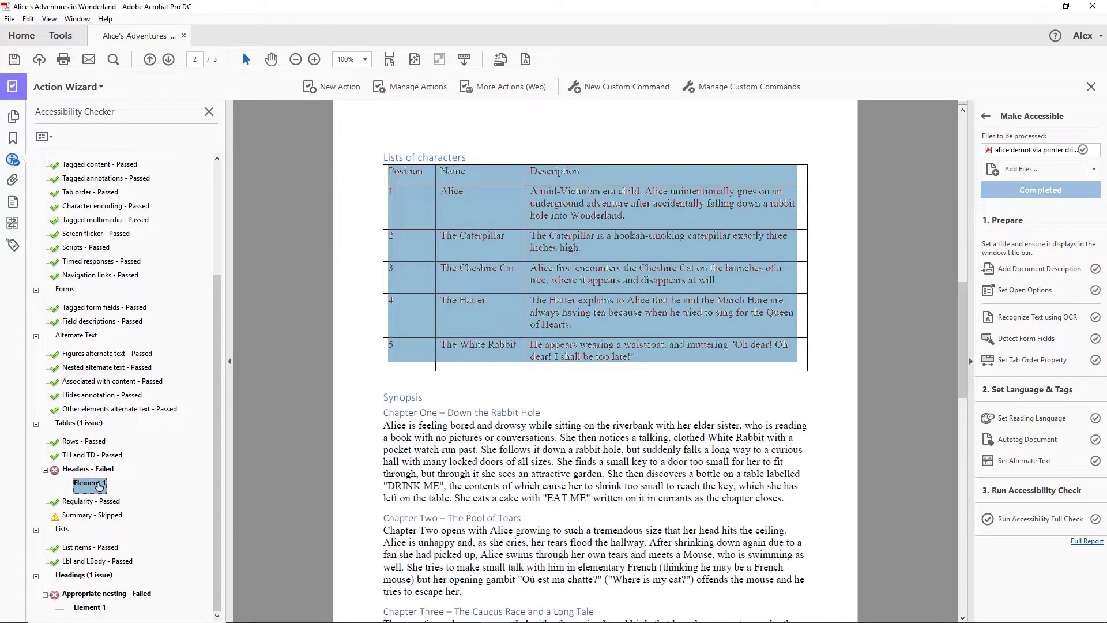
pyautogui.rightClick(98, 485)
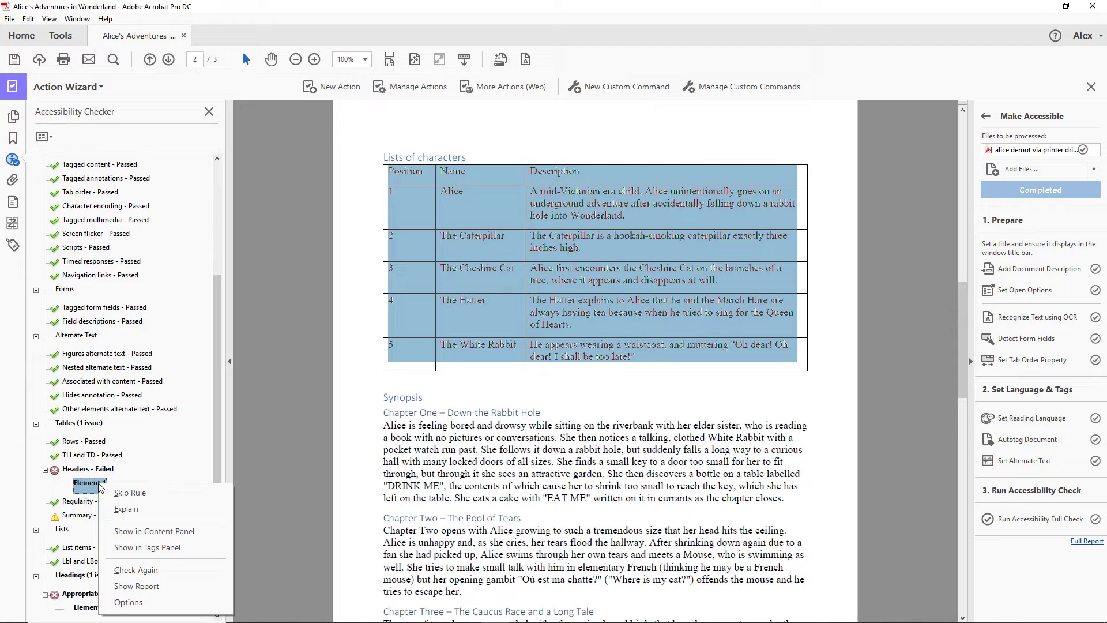
pyautogui.click(206, 552)
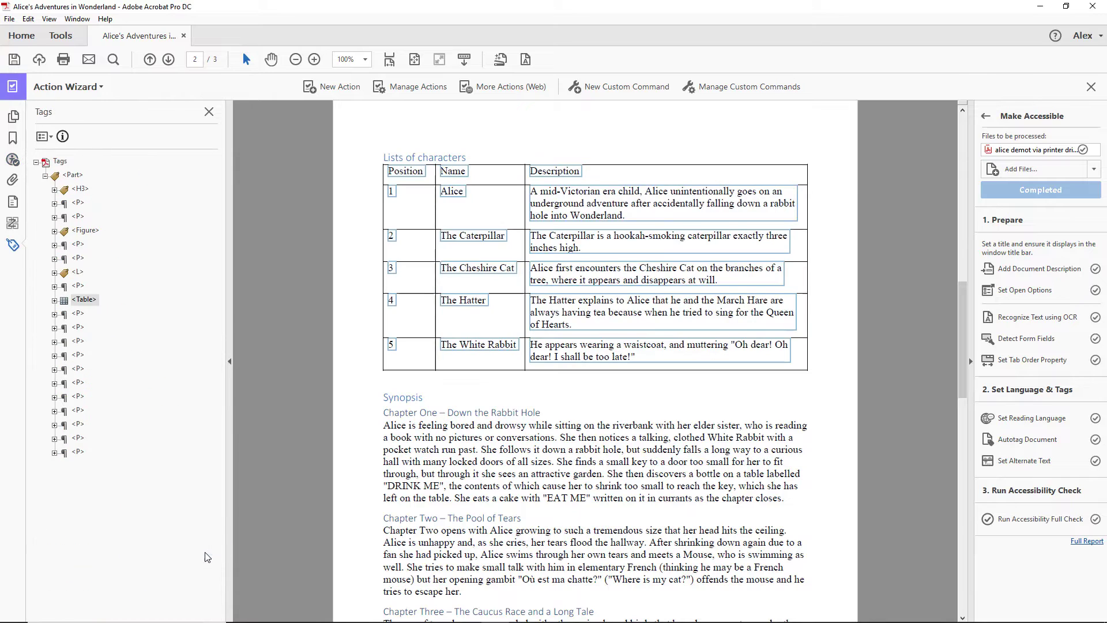
pyautogui.click(54, 300)
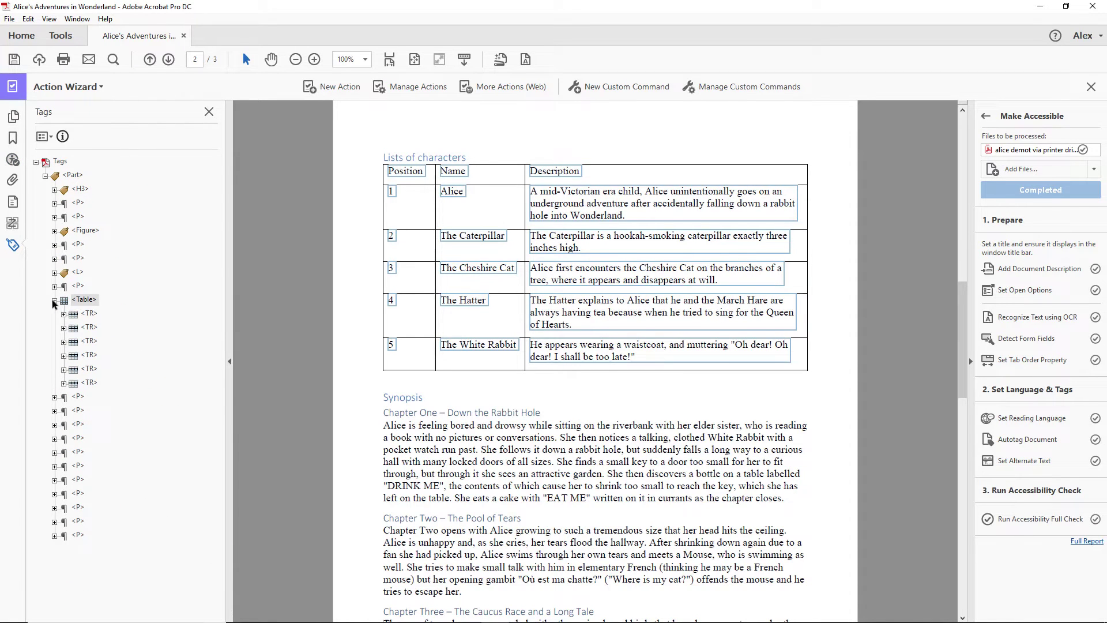
pyautogui.click(62, 314)
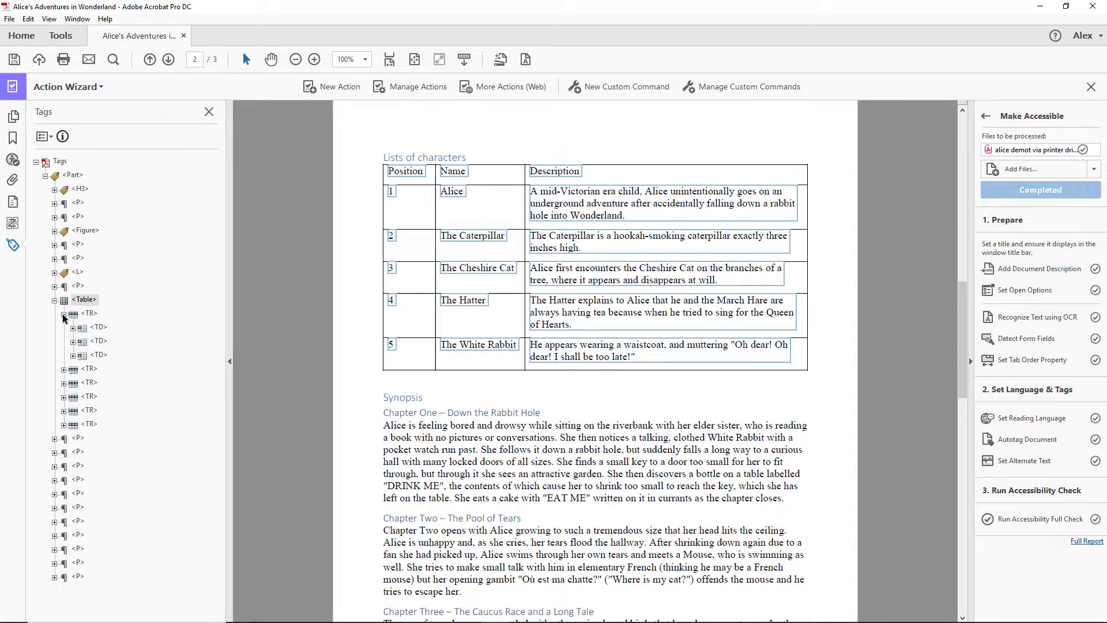
# Change the Position cell's tag type to Table Header Cell.
pyautogui.click(101, 328)
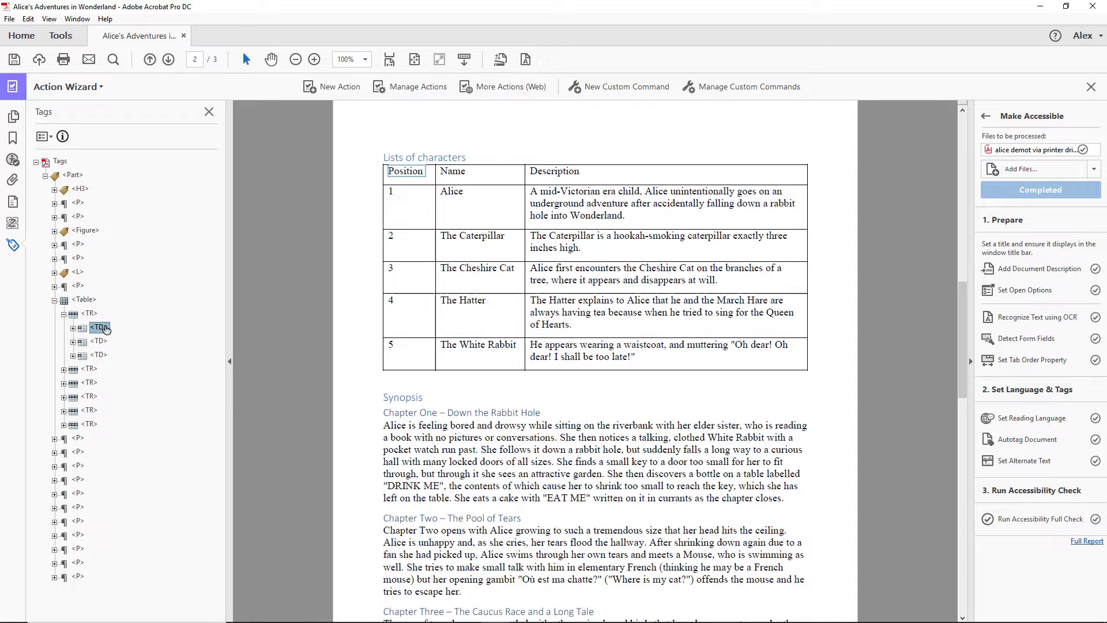
pyautogui.write('H')
pyautogui.rightClick(102, 328)
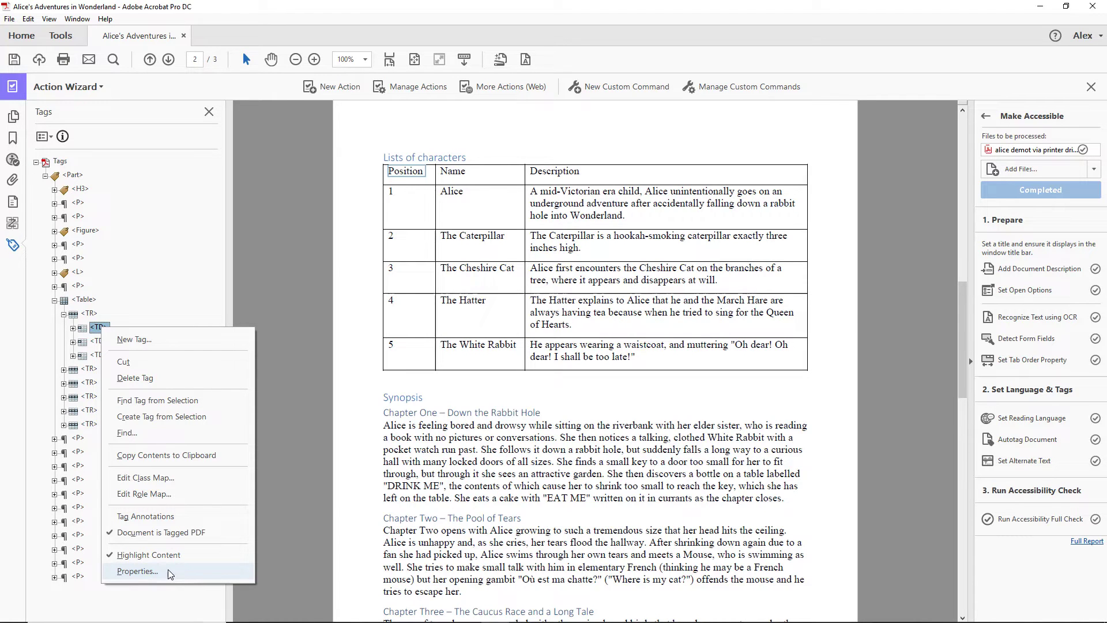
pyautogui.click(169, 571)
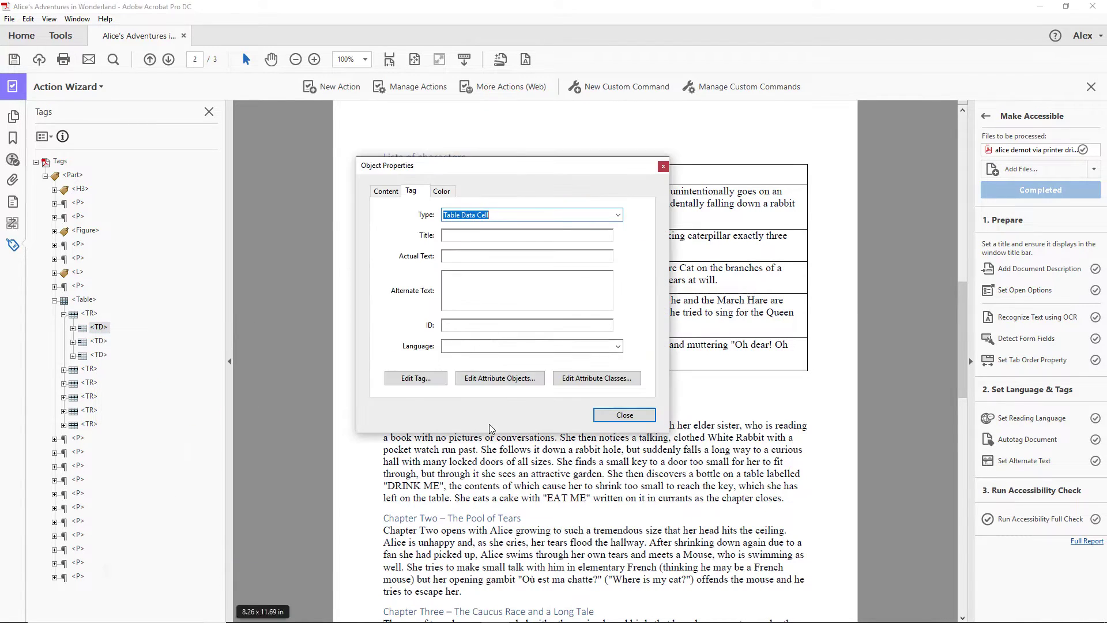
pyautogui.click(617, 218)
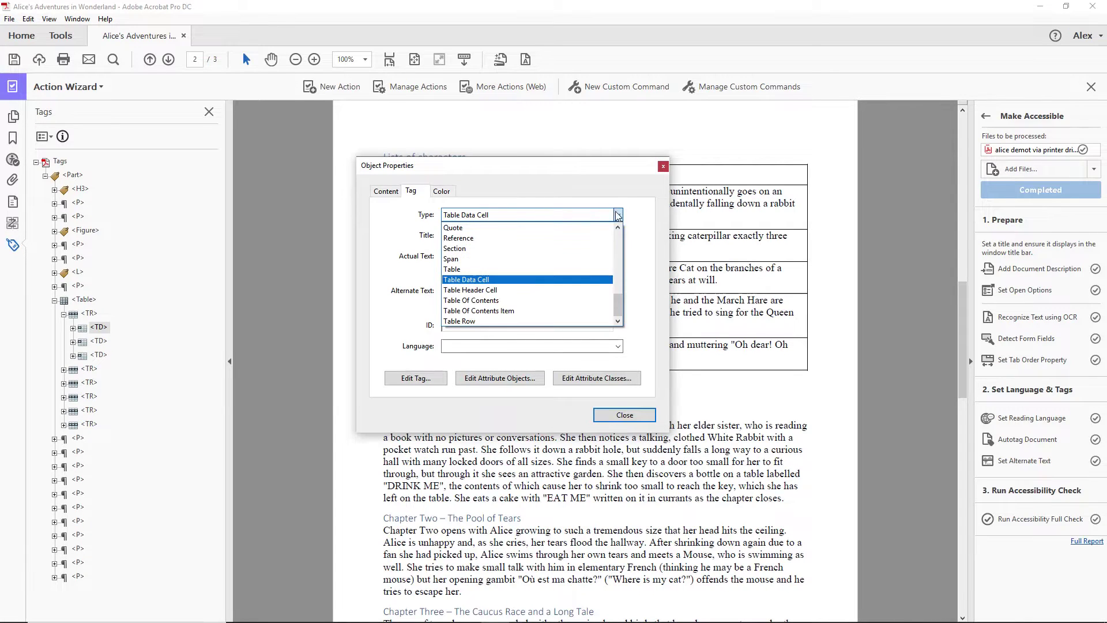
pyautogui.click(482, 292)
pyautogui.click(598, 417)
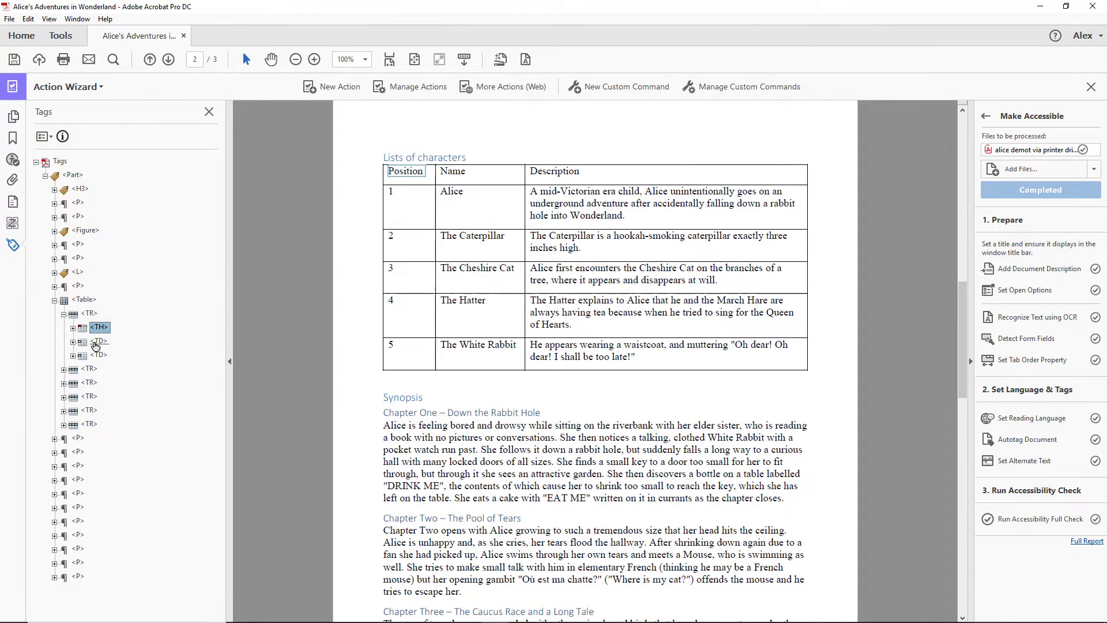
# Change the Name and Description cell tags to Table Header Cell as well.
pyautogui.rightClick(96, 343)
pyautogui.click(122, 592)
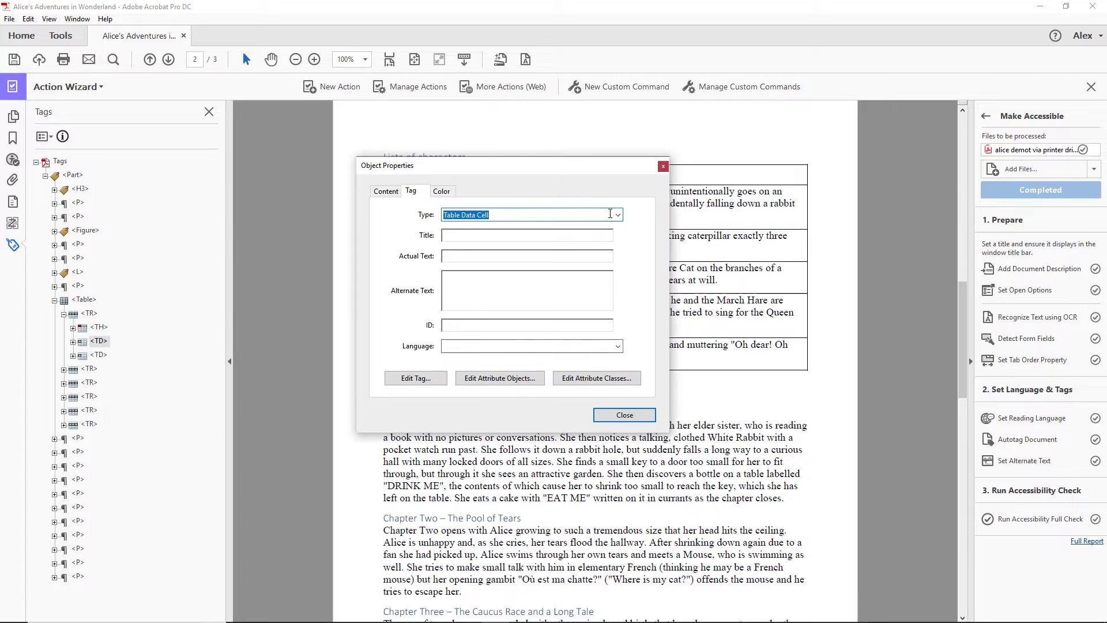
pyautogui.click(571, 216)
pyautogui.click(482, 294)
pyautogui.click(599, 416)
pyautogui.rightClick(98, 355)
pyautogui.click(121, 601)
pyautogui.click(571, 214)
pyautogui.click(482, 295)
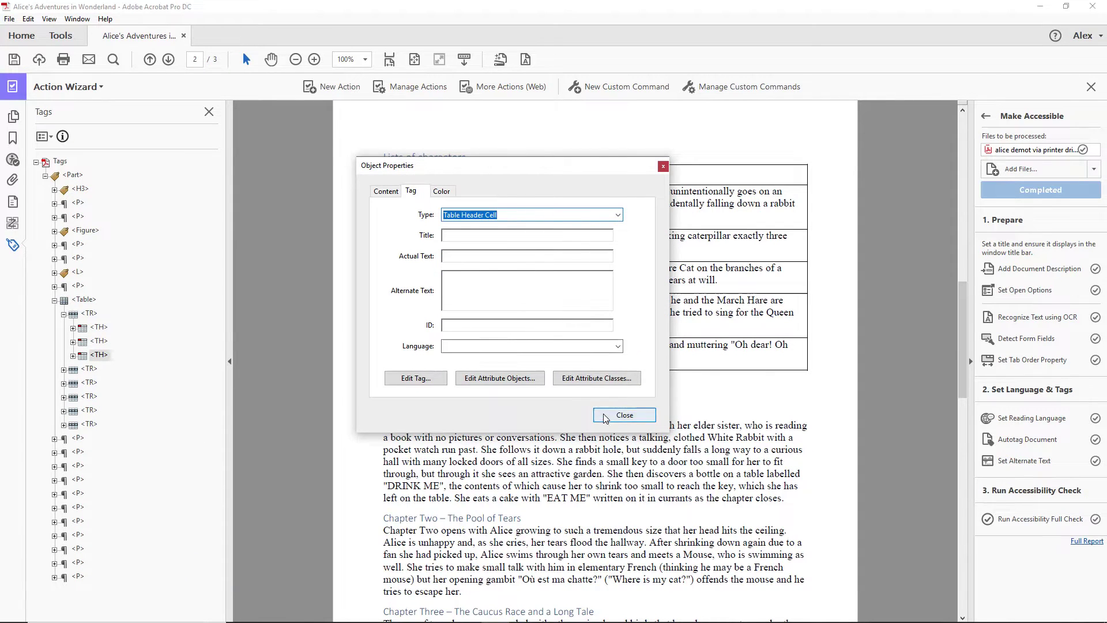
pyautogui.click(603, 418)
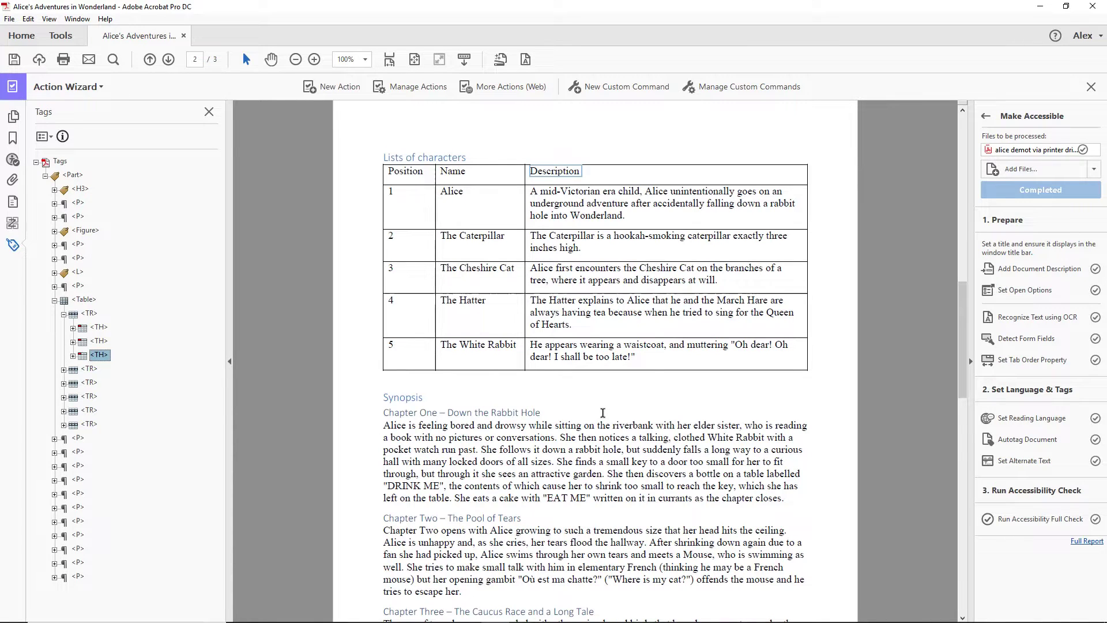
# Collapse the Table tag and make the document title a Heading Level 1 tag.
pyautogui.click(53, 300)
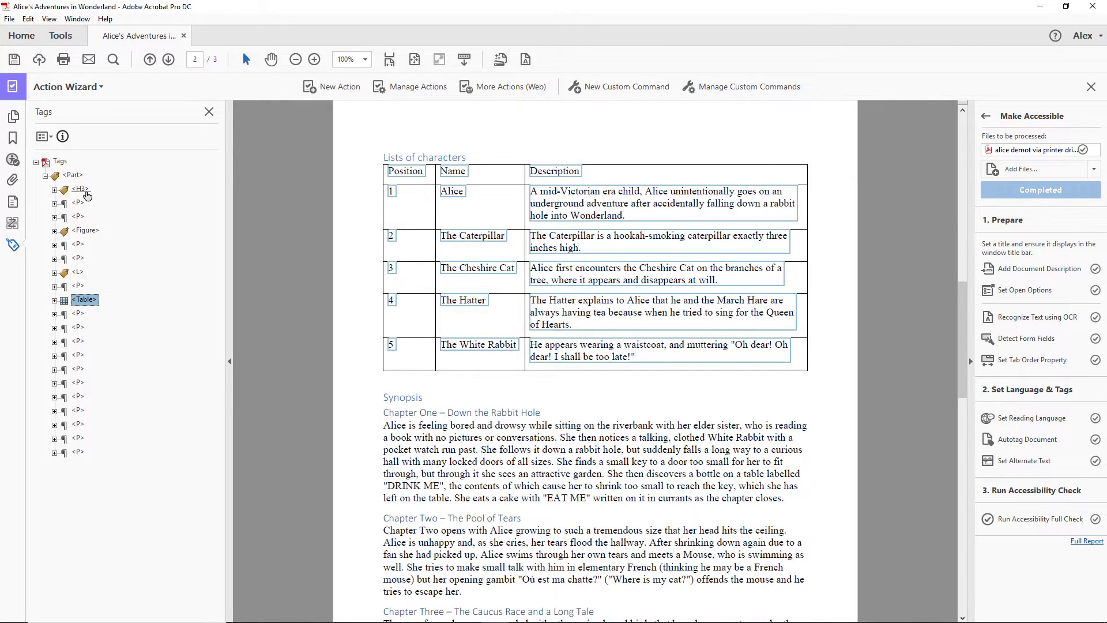
pyautogui.click(80, 190)
pyautogui.rightClick(80, 189)
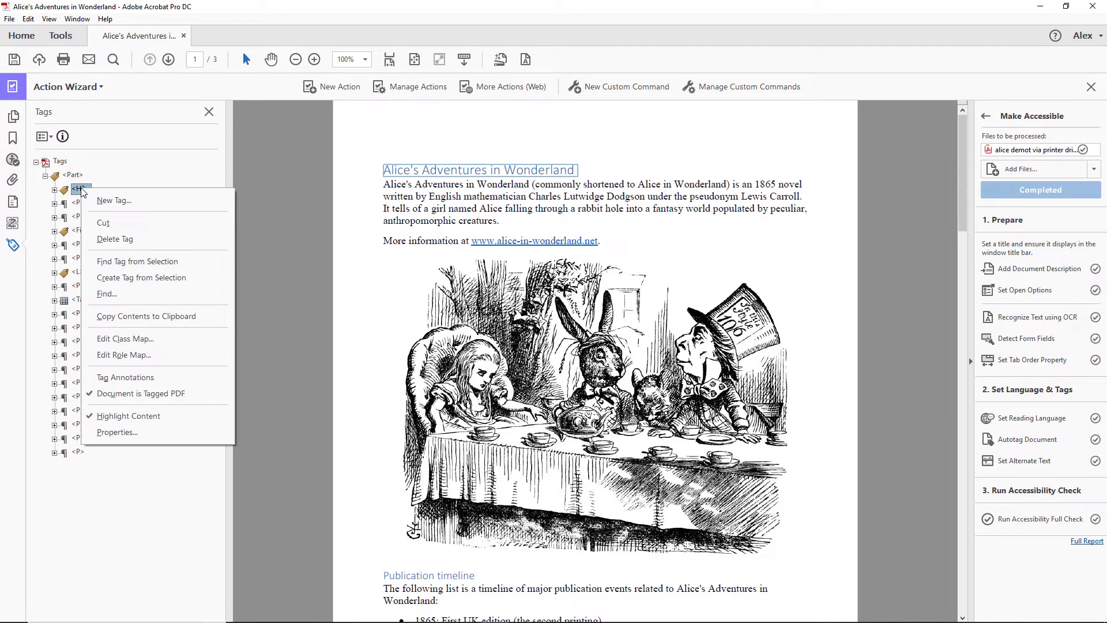
pyautogui.click(160, 436)
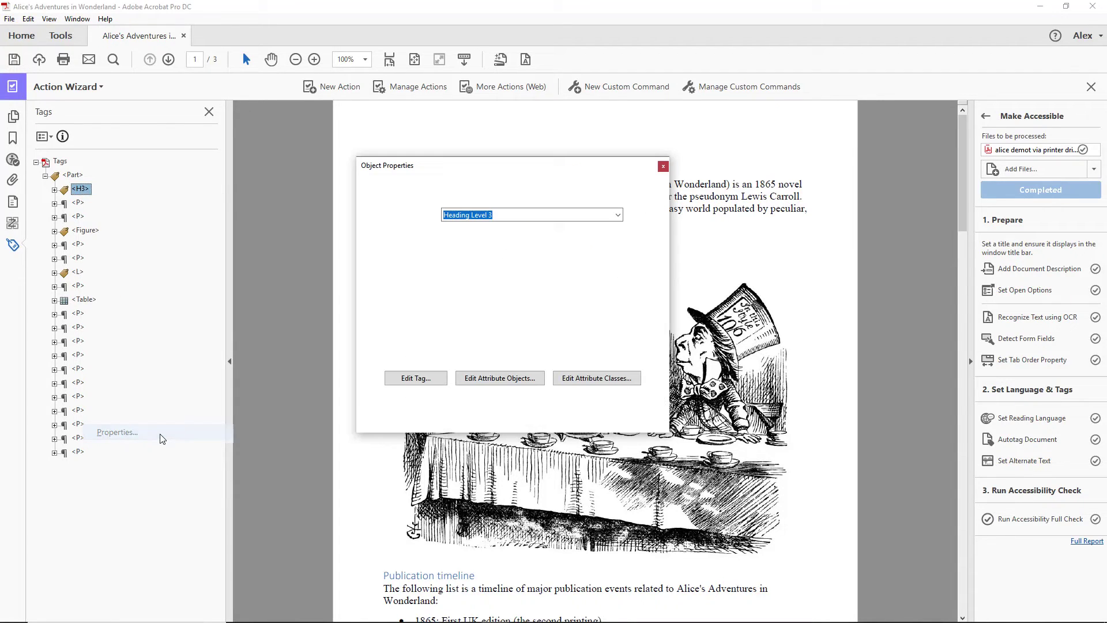
pyautogui.click(618, 215)
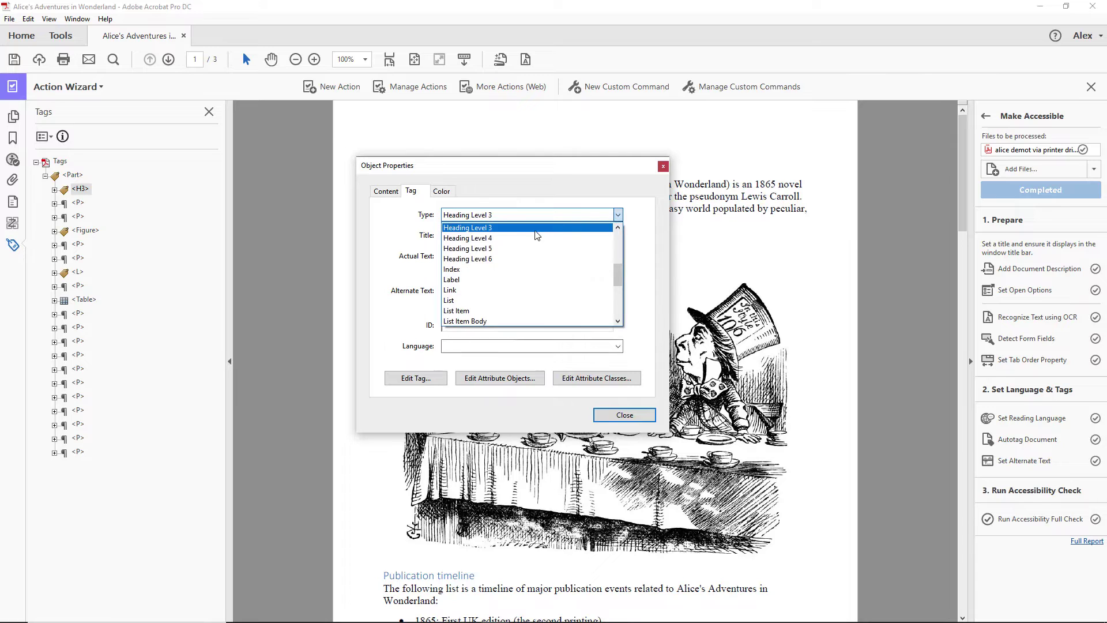
pyautogui.scroll(2, 559, 242)
pyautogui.click(497, 277)
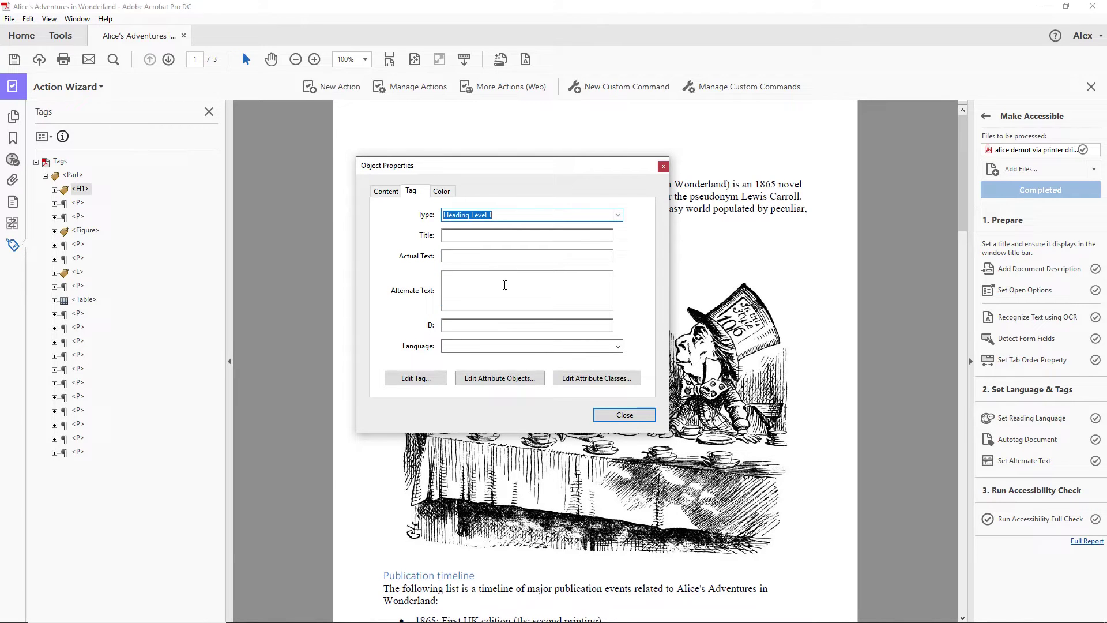
pyautogui.click(625, 415)
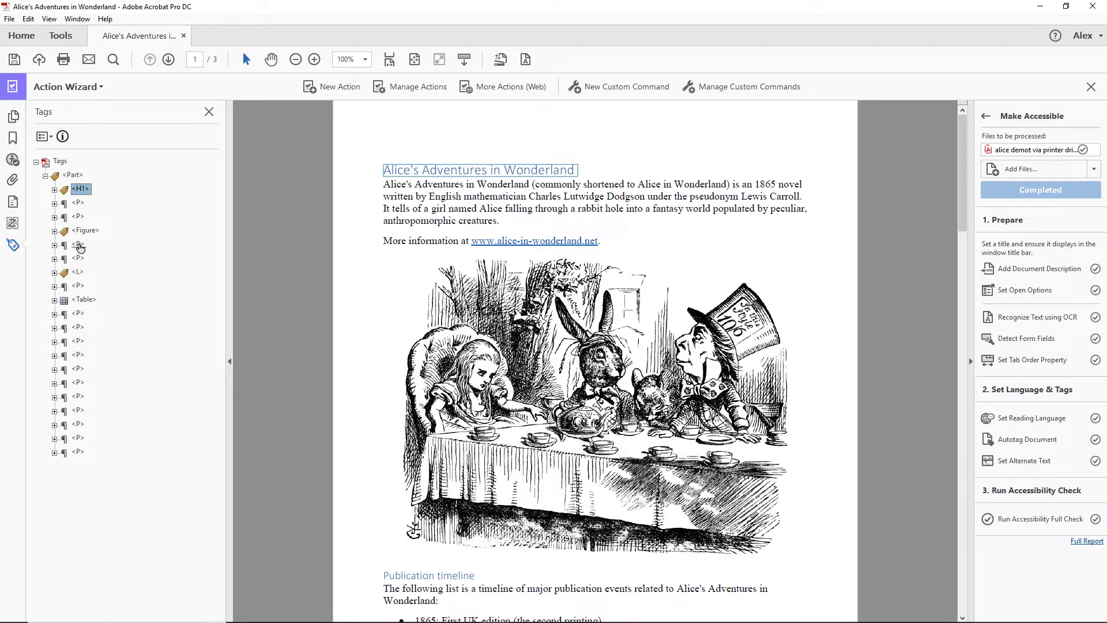
# Make Publication timeline and Lists of characters Heading Level 2 tags.
pyautogui.click(78, 244)
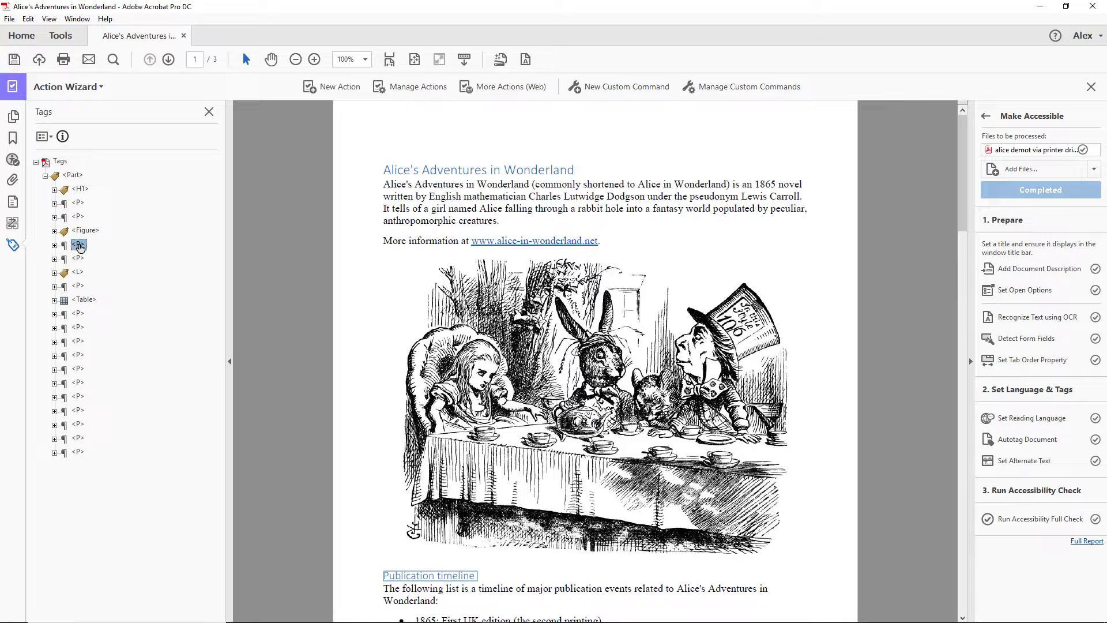
pyautogui.rightClick(79, 247)
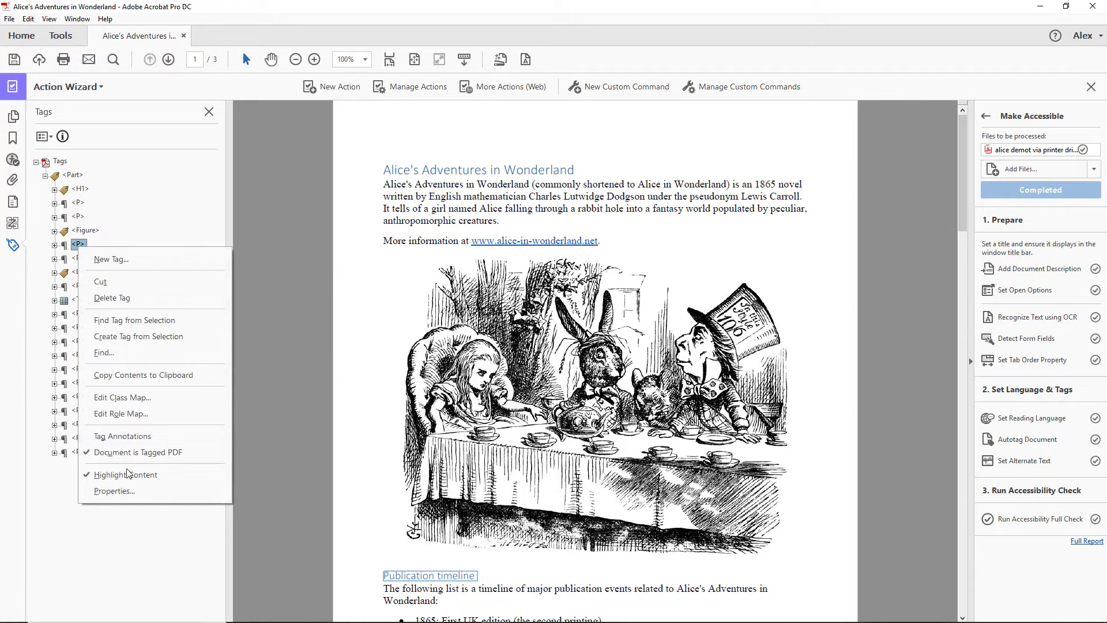
pyautogui.click(114, 491)
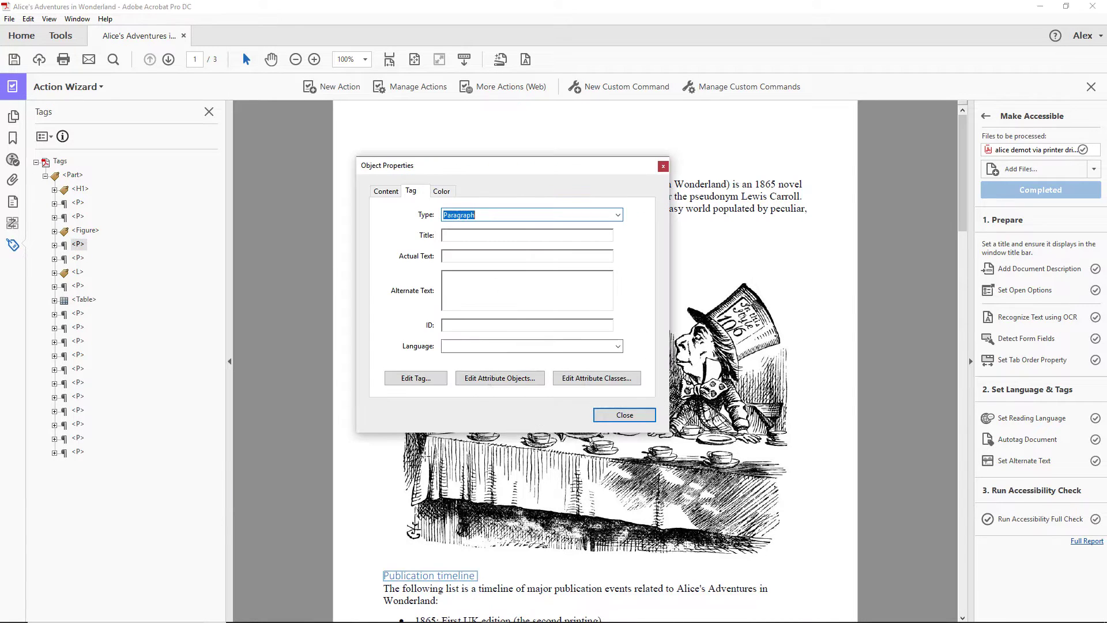
pyautogui.click(619, 220)
pyautogui.moveTo(619, 293); pyautogui.dragTo(619, 265)
pyautogui.click(558, 253)
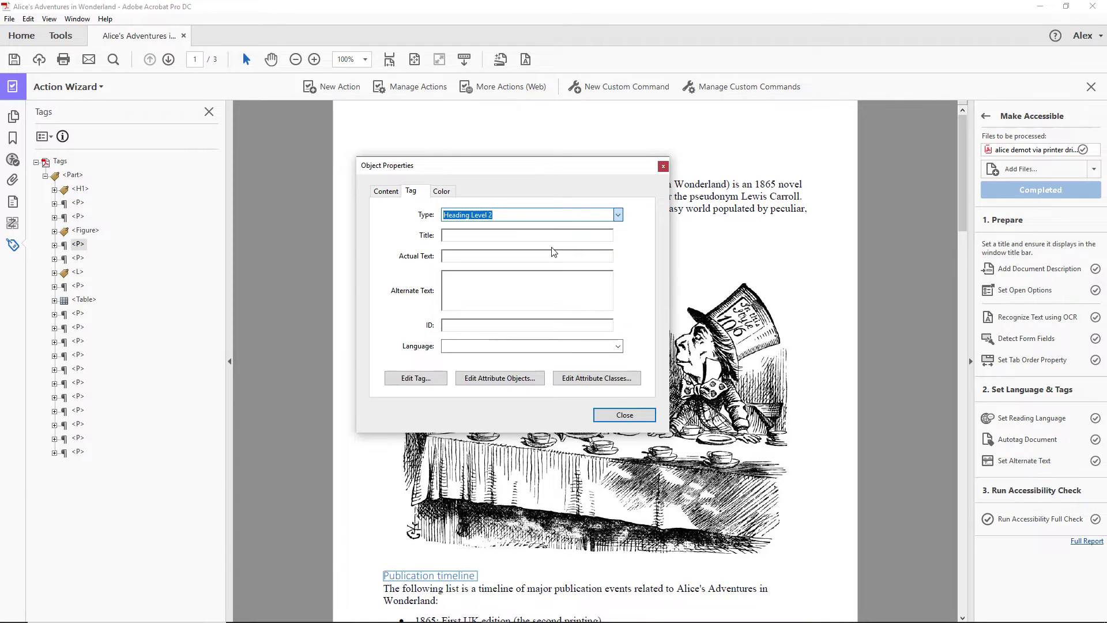
pyautogui.click(603, 414)
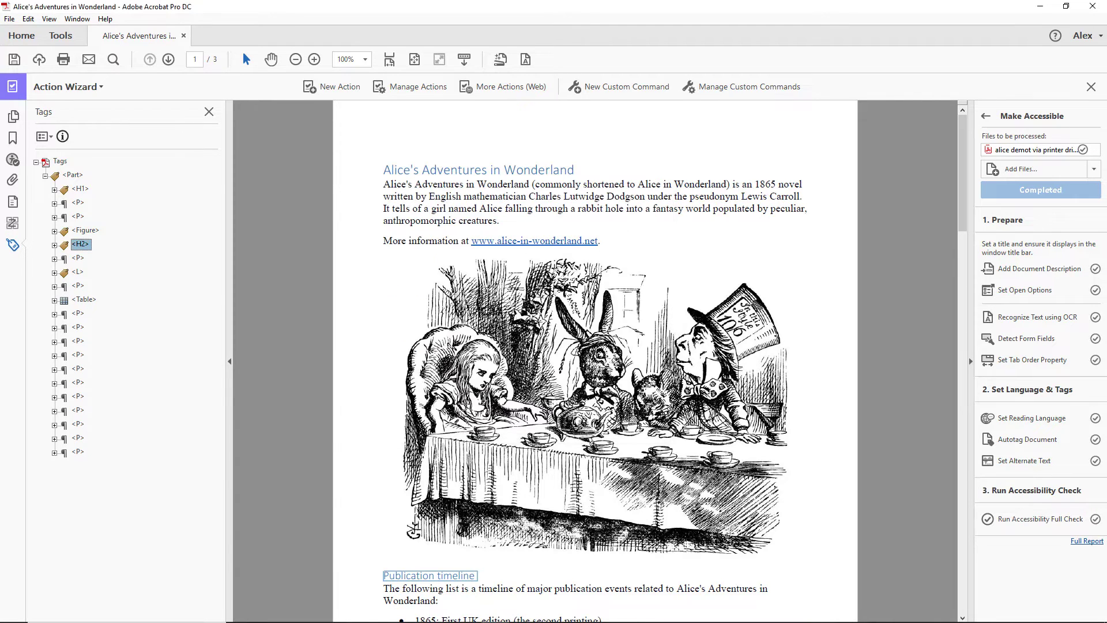
pyautogui.rightClick(78, 286)
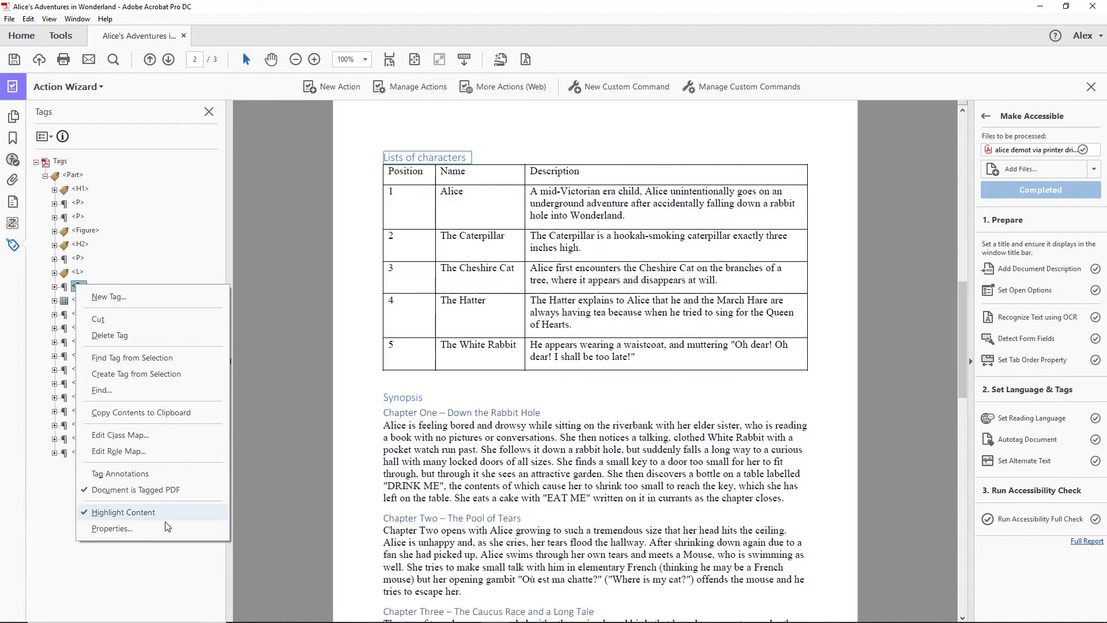
pyautogui.click(112, 528)
pyautogui.click(618, 215)
pyautogui.moveTo(618, 290); pyautogui.dragTo(618, 264)
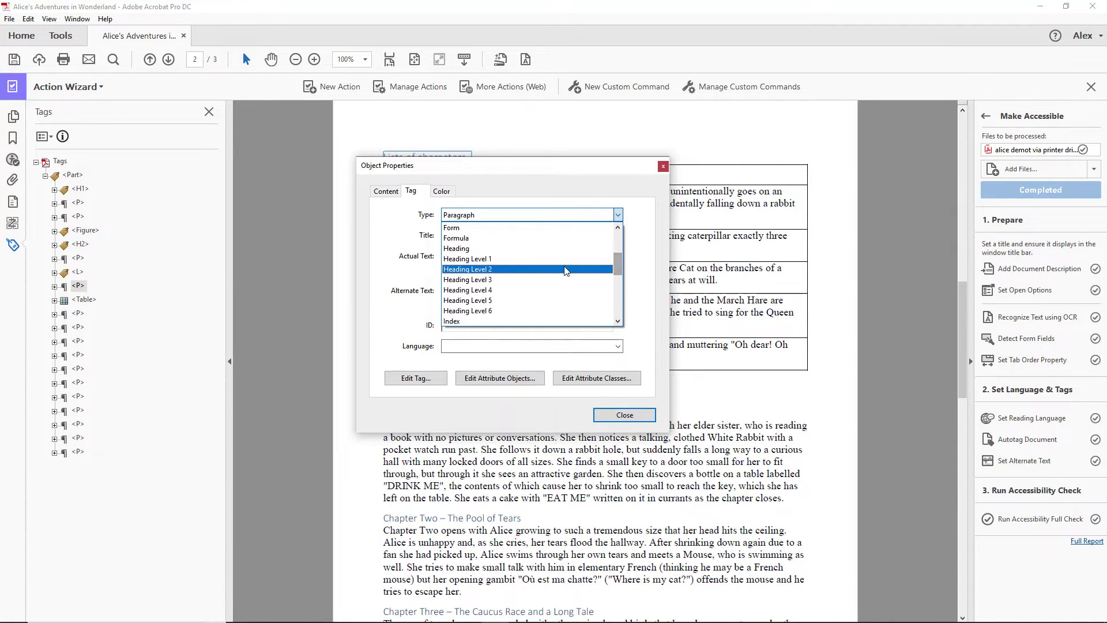
pyautogui.click(562, 275)
pyautogui.click(625, 415)
# Make the Synopsis section title a Heading Level 2 tag.
pyautogui.click(77, 313)
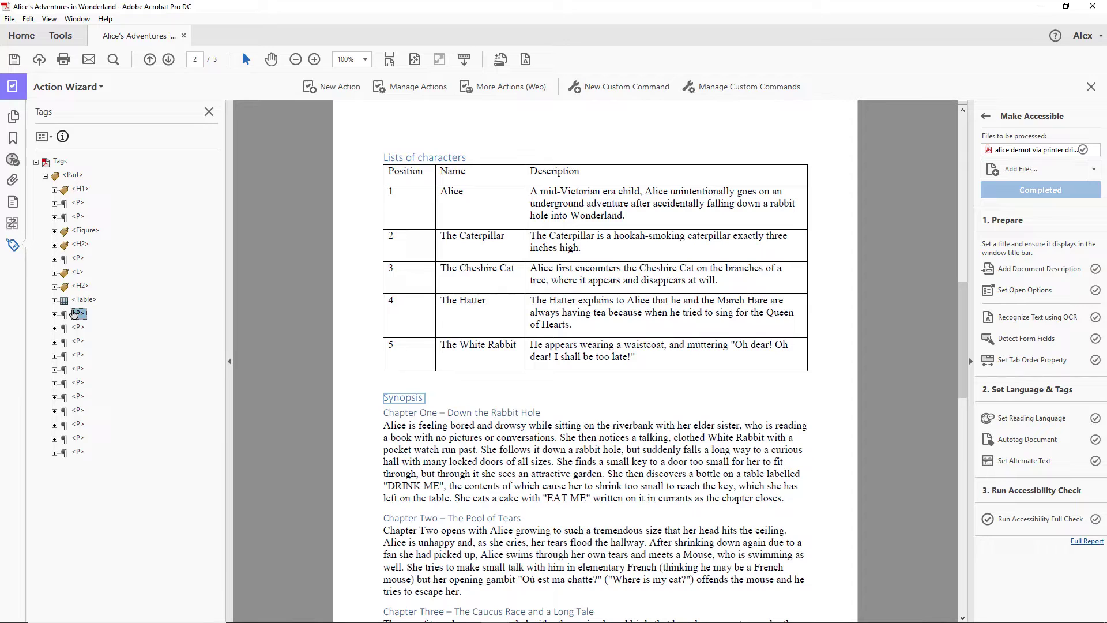
pyautogui.rightClick(78, 314)
pyautogui.click(134, 558)
pyautogui.click(618, 214)
pyautogui.scroll(3, 533, 277)
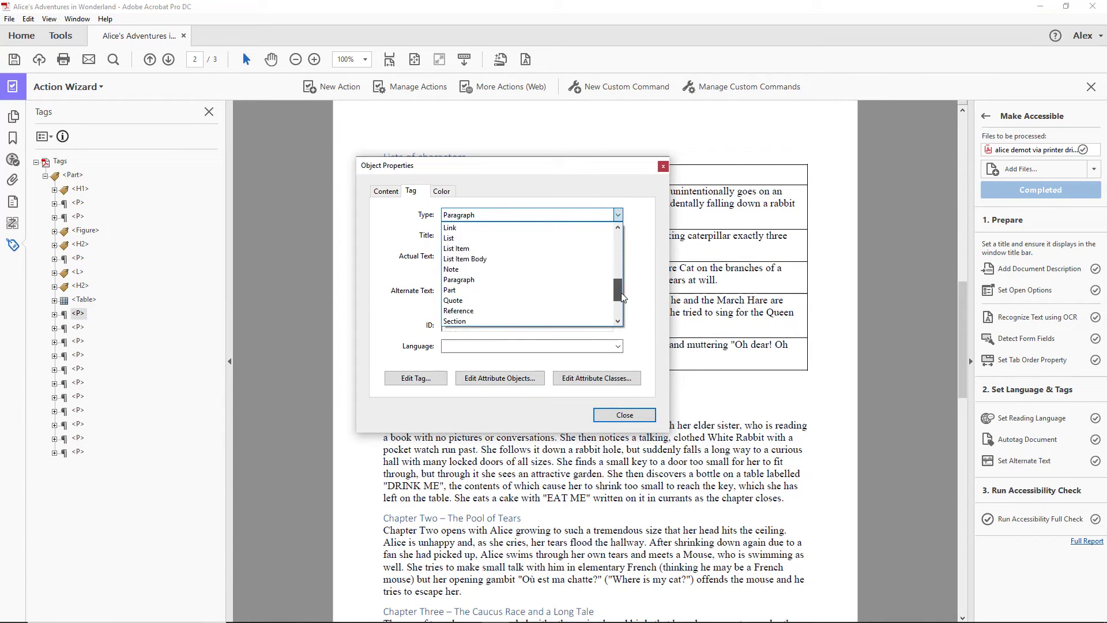
pyautogui.scroll(2, 532, 269)
pyautogui.click(484, 248)
pyautogui.click(624, 416)
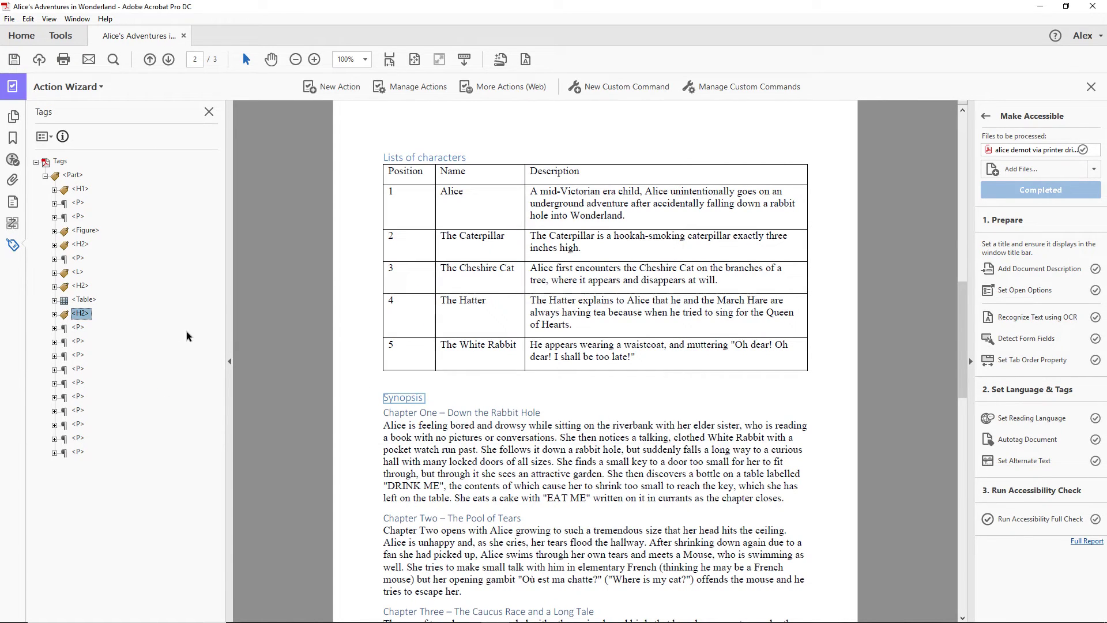
# Make the Chapter One and Chapter Two titles Heading Level 3 tags.
pyautogui.click(78, 328)
pyautogui.rightClick(78, 328)
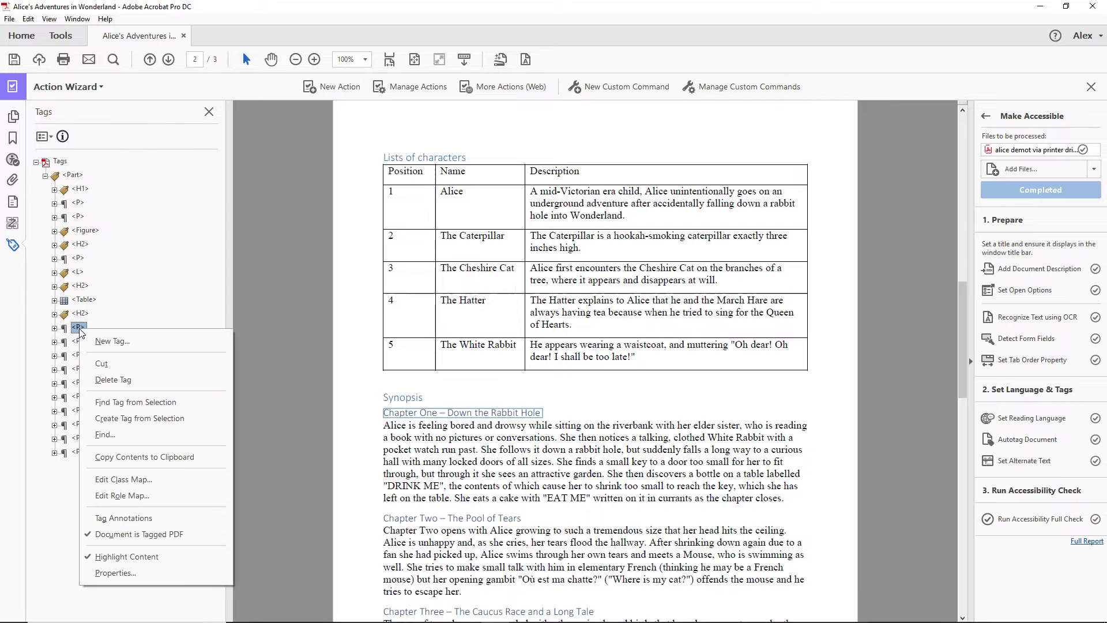
pyautogui.click(115, 572)
pyautogui.click(617, 215)
pyautogui.scroll(3, 532, 269)
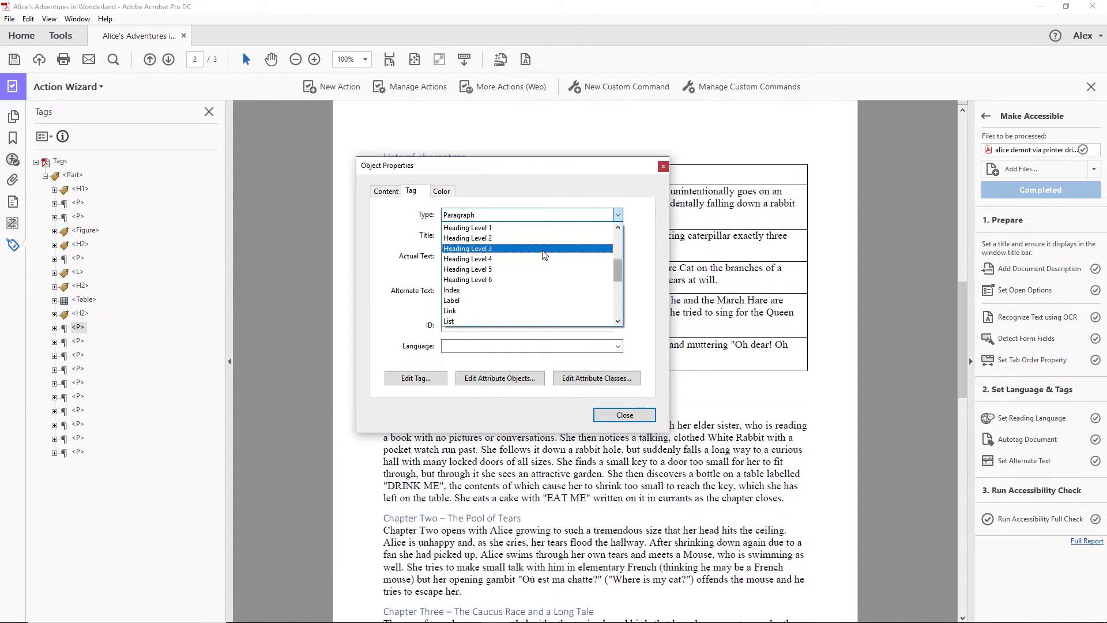
pyautogui.click(484, 254)
pyautogui.click(625, 415)
pyautogui.click(79, 356)
pyautogui.rightClick(80, 356)
pyautogui.click(114, 598)
pyautogui.click(618, 215)
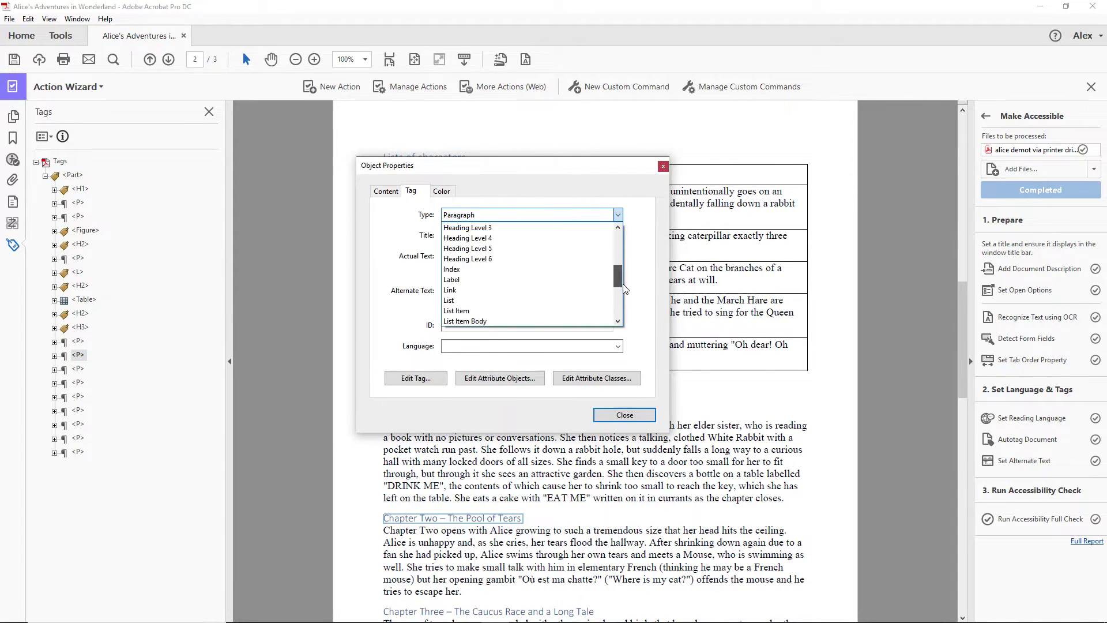
pyautogui.click(485, 251)
pyautogui.click(625, 415)
# Make Chapter Three and Four titles Heading Level 3 and begin the same for Chapter Five.
pyautogui.click(78, 382)
pyautogui.rightClick(78, 383)
pyautogui.click(116, 386)
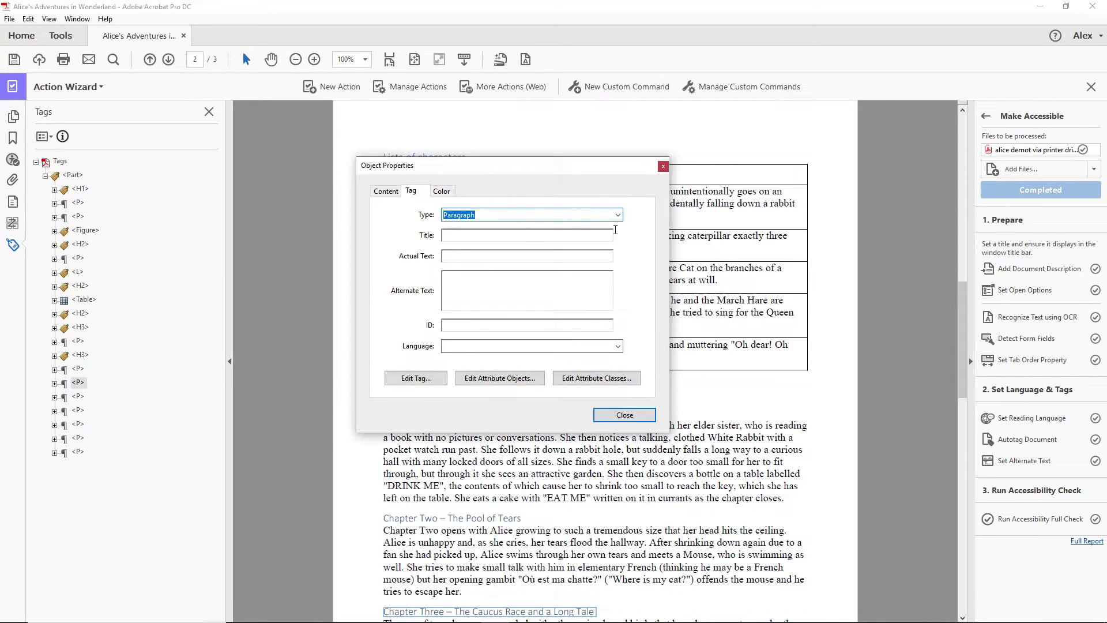
pyautogui.click(618, 216)
pyautogui.scroll(3, 618, 286)
pyautogui.click(484, 252)
pyautogui.click(625, 416)
pyautogui.click(78, 410)
pyautogui.rightClick(77, 410)
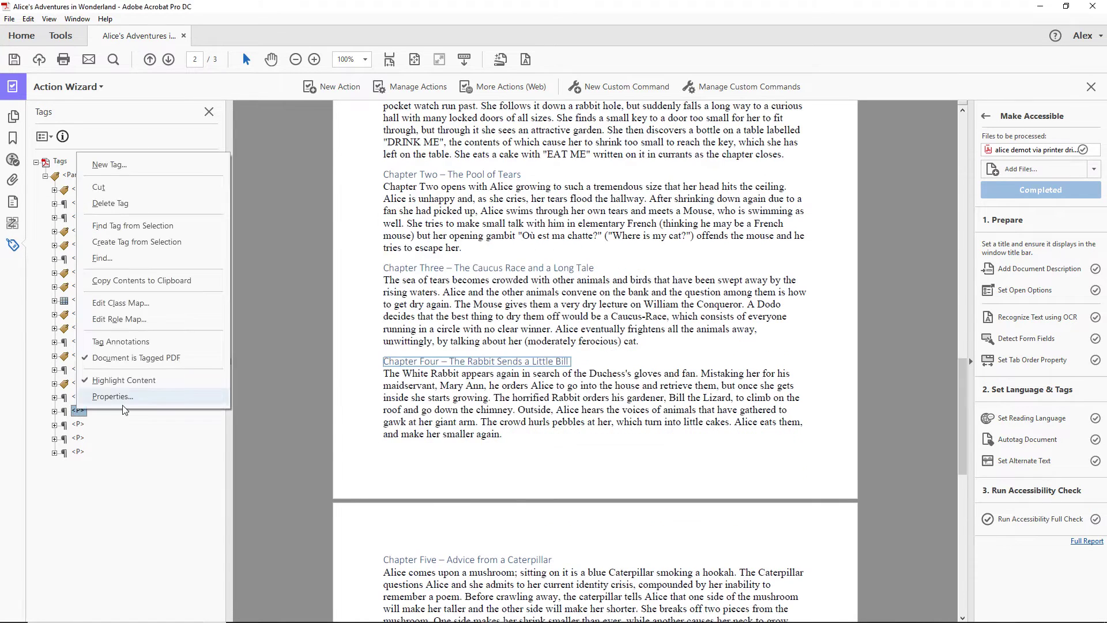
pyautogui.click(112, 397)
pyautogui.click(615, 215)
pyautogui.click(484, 251)
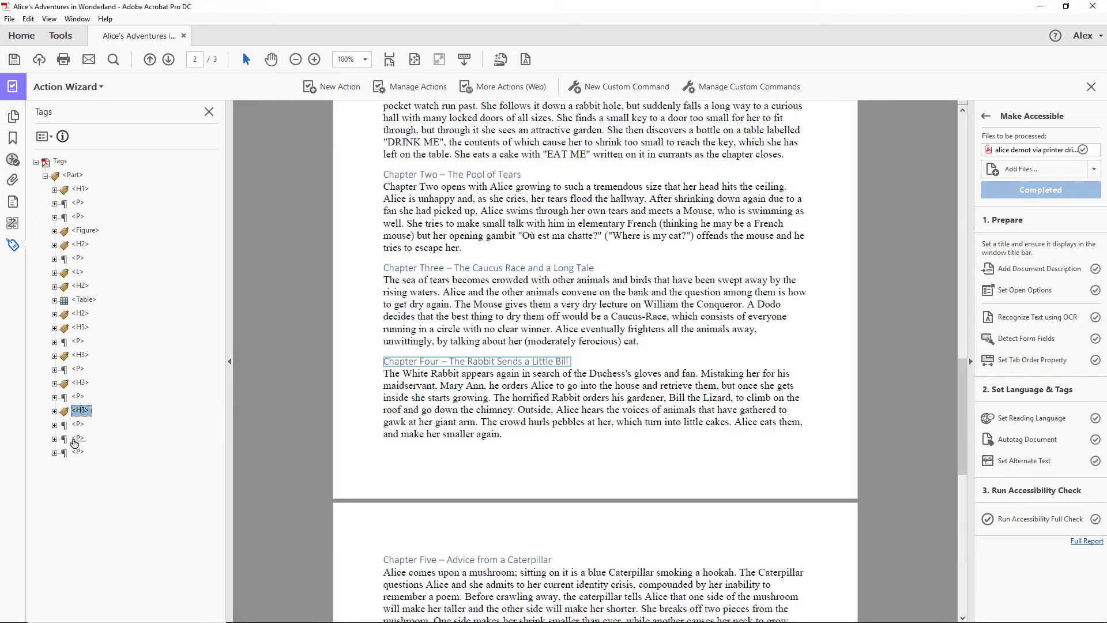
pyautogui.rightClick(77, 439)
pyautogui.click(108, 423)
pyautogui.click(618, 215)
pyautogui.scroll(3, 594, 279)
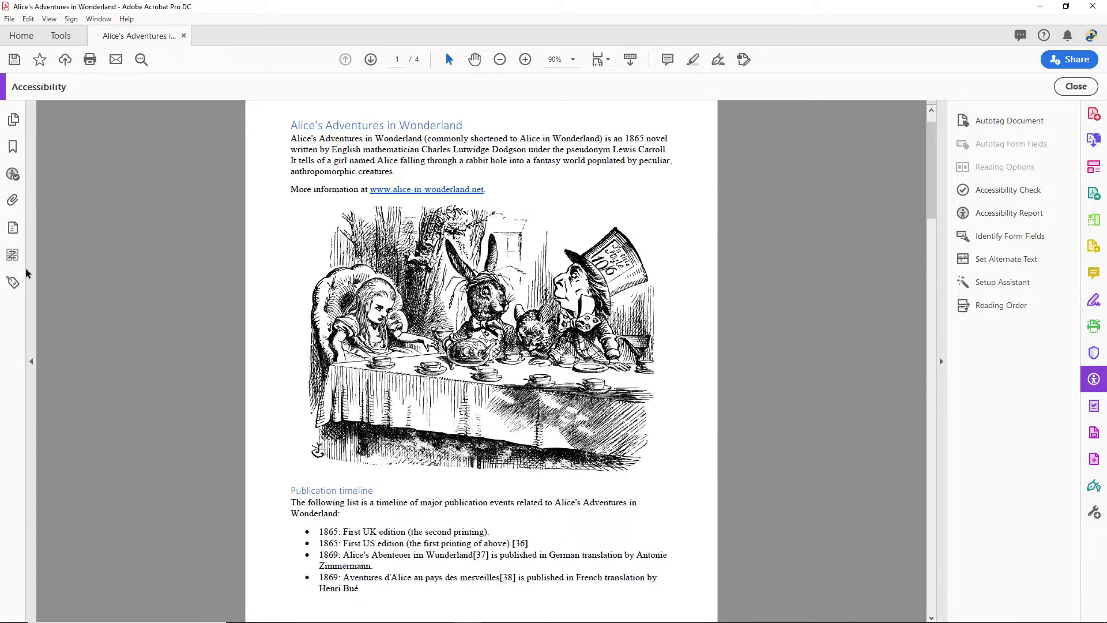
# Show page 1's reading order, glance at the tag tree, and return to the Order panel.
pyautogui.click(11, 257)
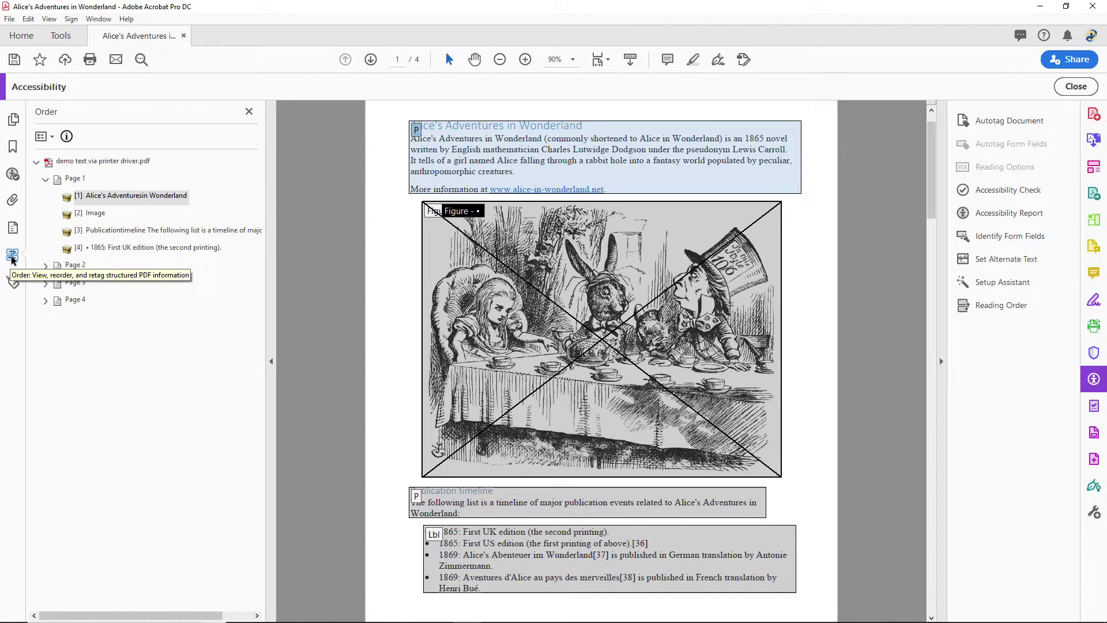
pyautogui.click(13, 283)
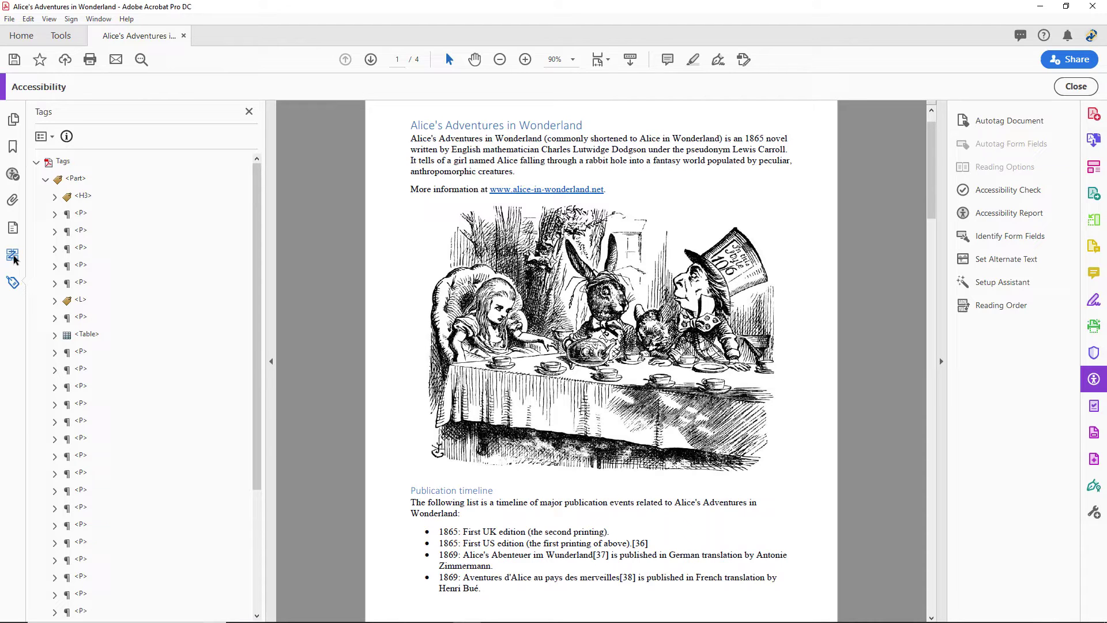
pyautogui.click(13, 258)
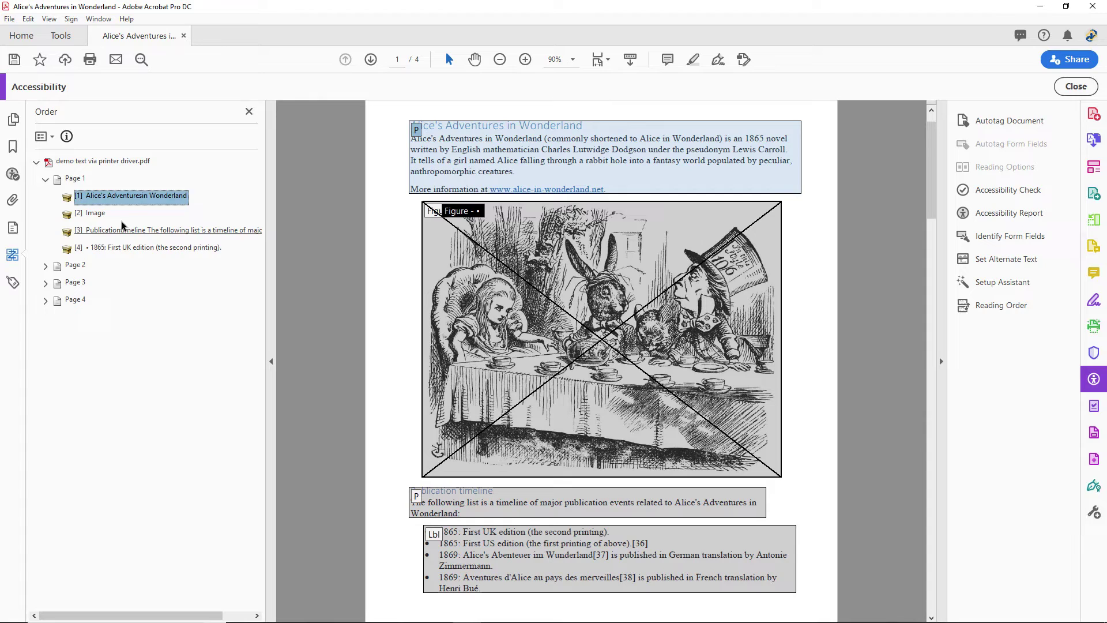
# Display page elements as separate items and move 'More information at' after the web address.
pyautogui.rightClick(151, 197)
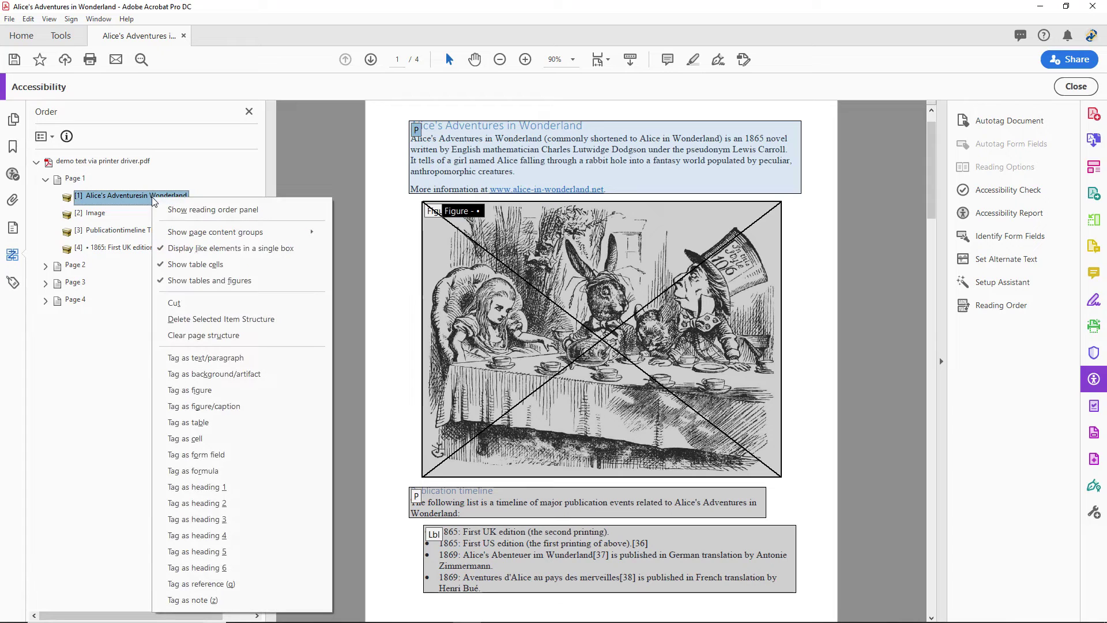
pyautogui.click(303, 250)
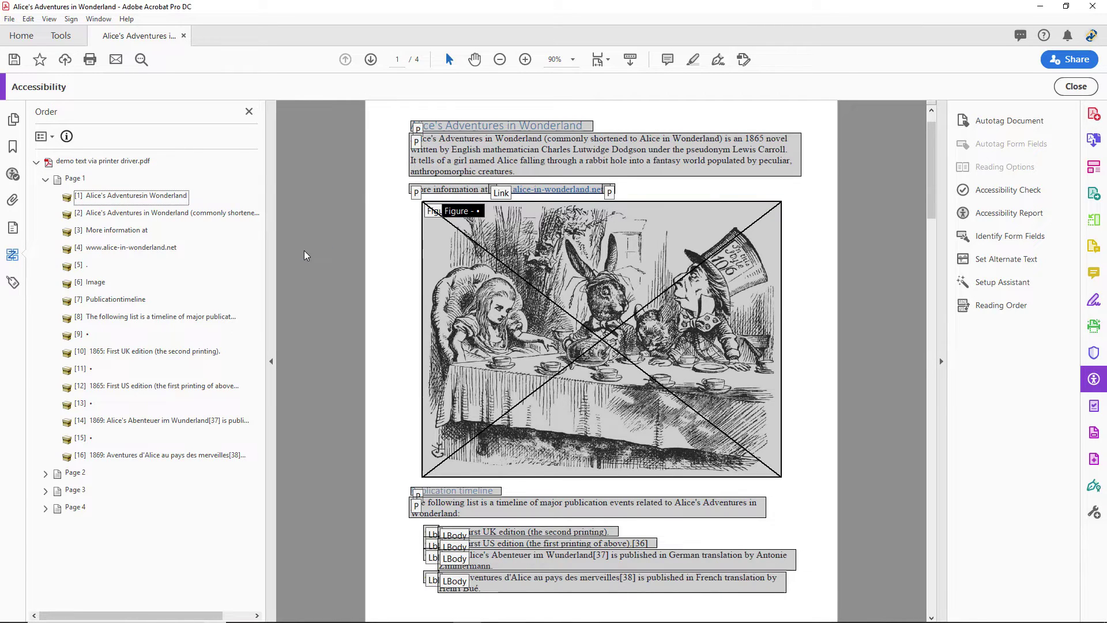
pyautogui.click(106, 232)
pyautogui.moveTo(109, 241); pyautogui.dragTo(102, 260)
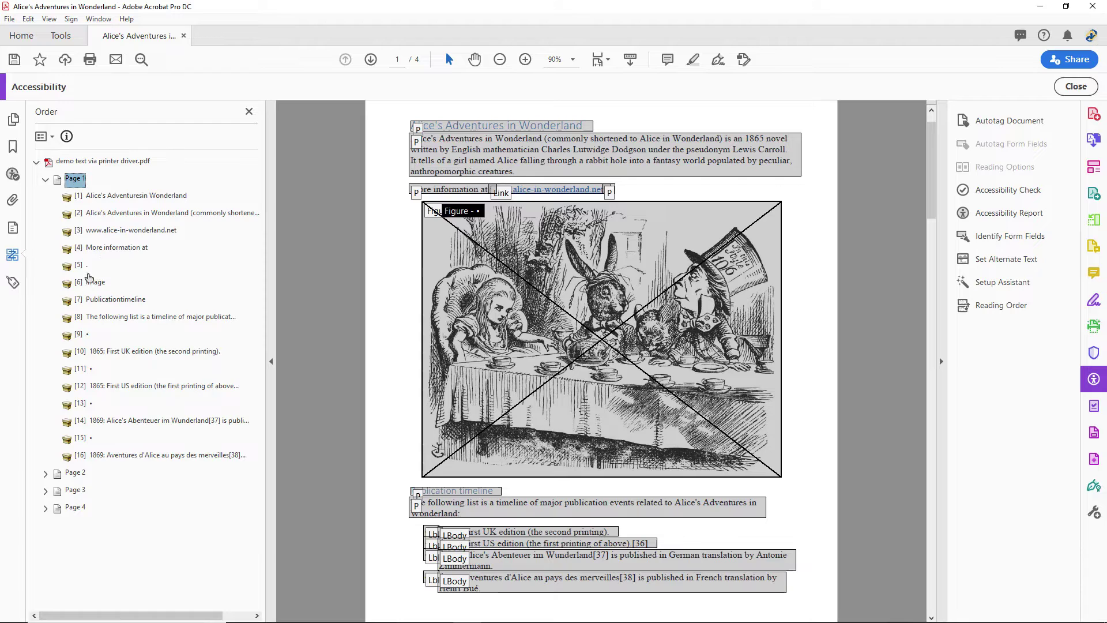
pyautogui.click(13, 283)
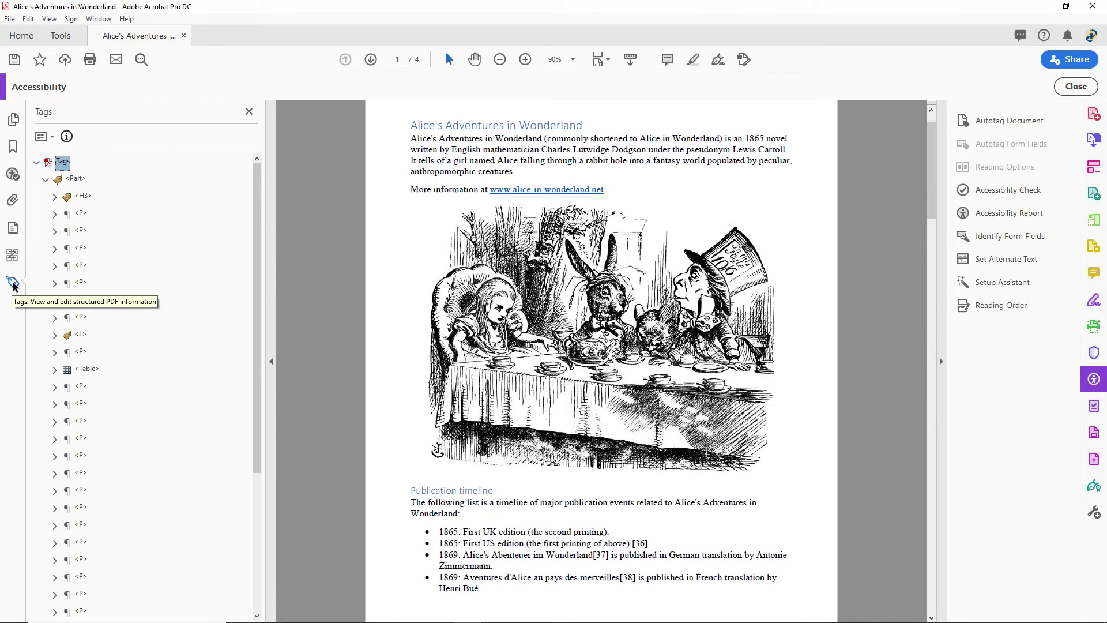
# Drag the 'More information at' paragraph tag above the web address link tag.
pyautogui.click(80, 232)
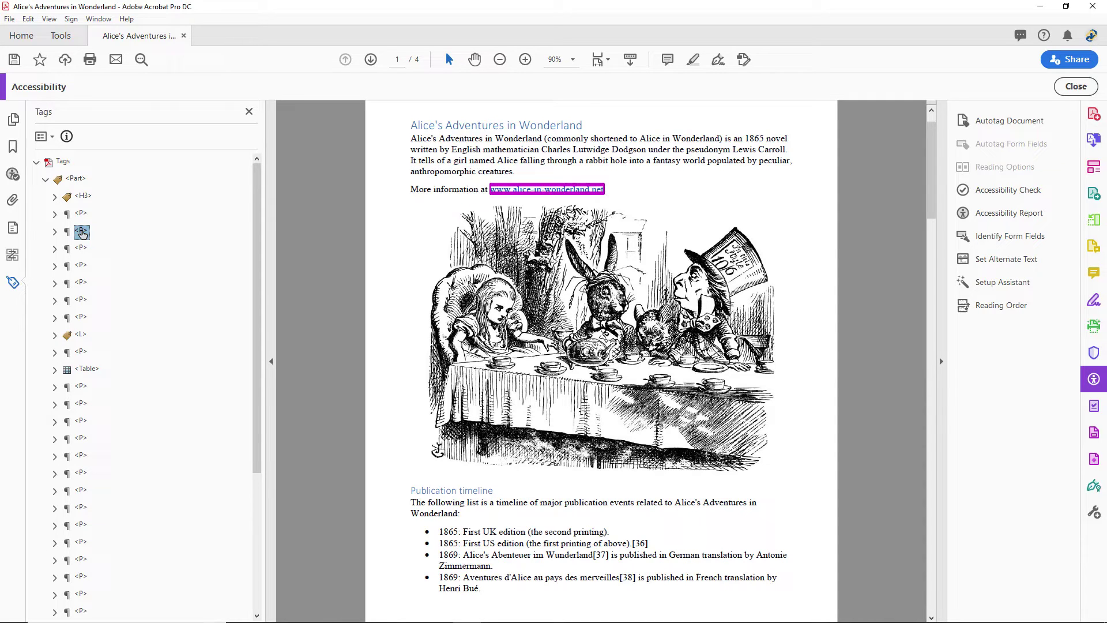
pyautogui.click(81, 248)
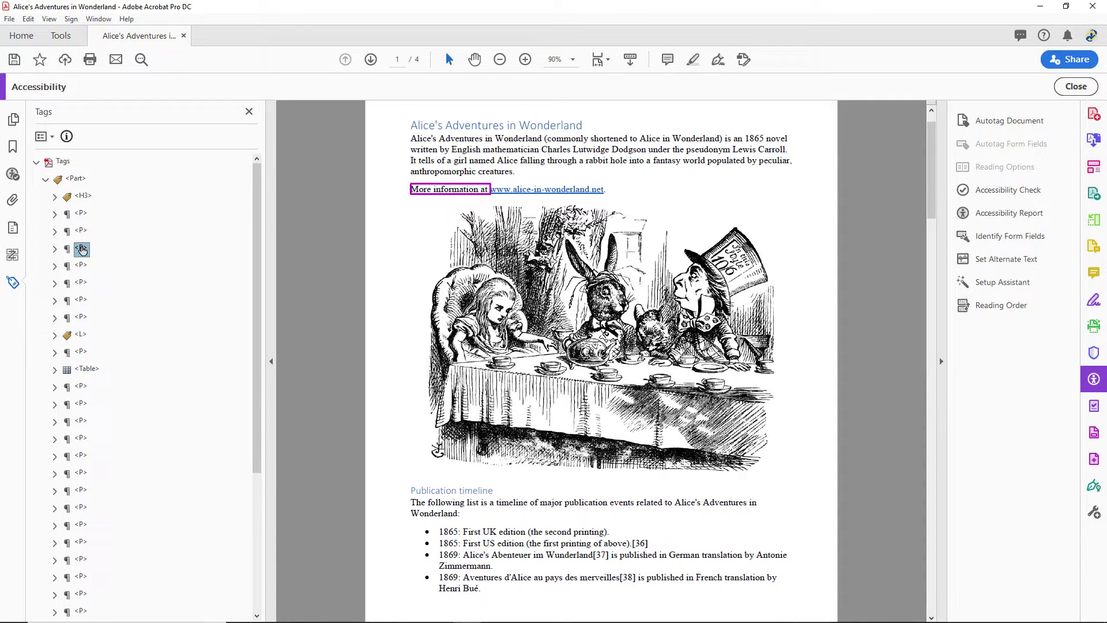
pyautogui.moveTo(82, 249); pyautogui.dragTo(82, 224)
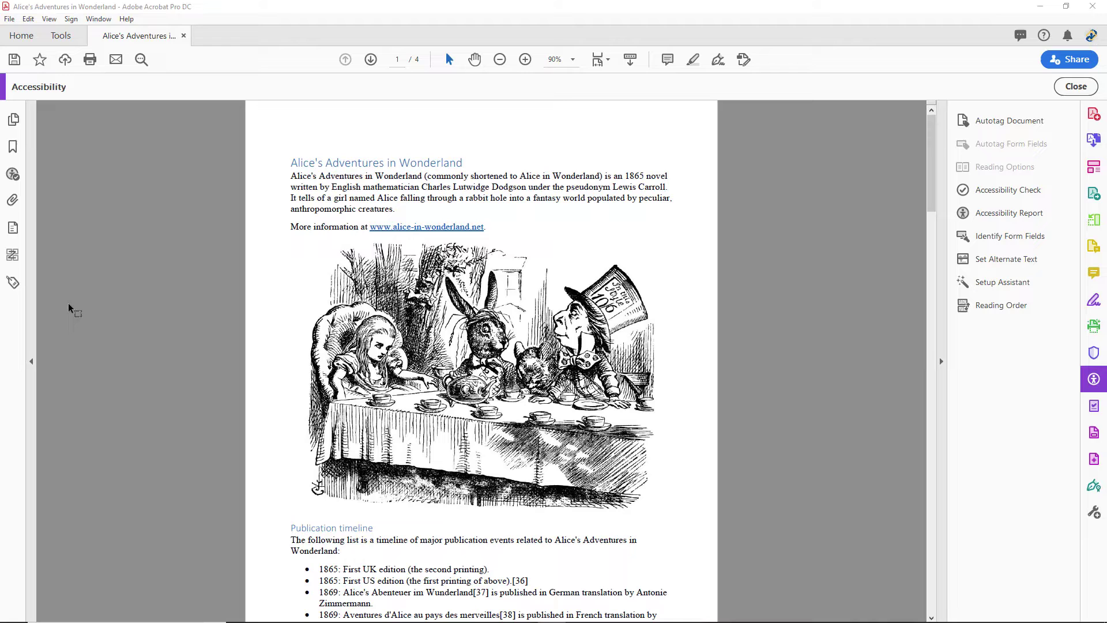
# Change the Image tag under <Figure> to a Page-type artifact in the Tags panel.
pyautogui.click(13, 282)
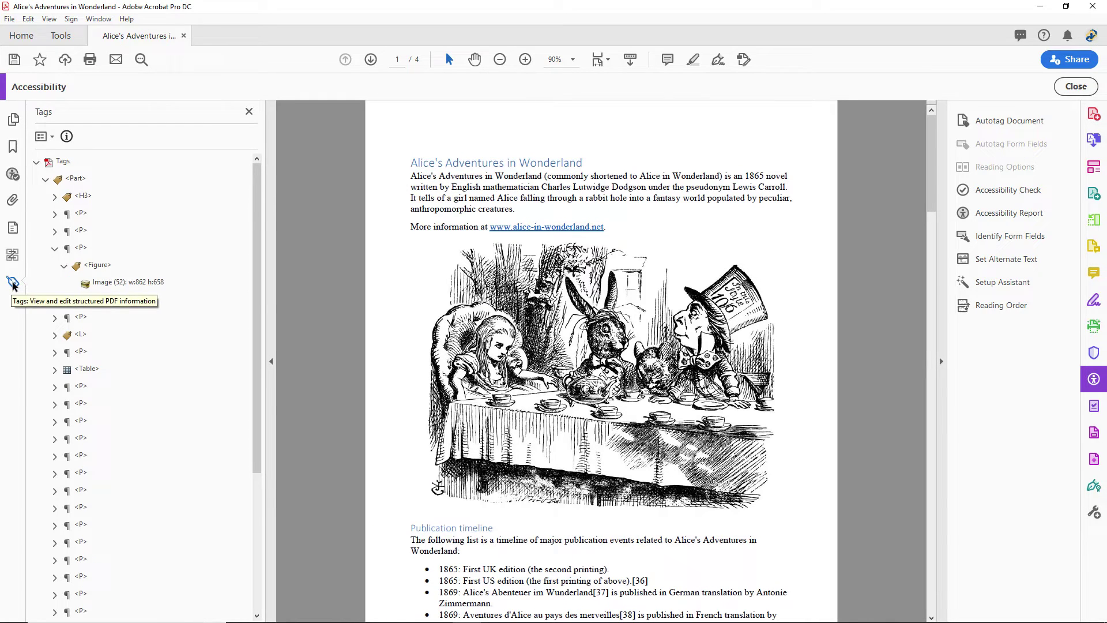
pyautogui.rightClick(150, 286)
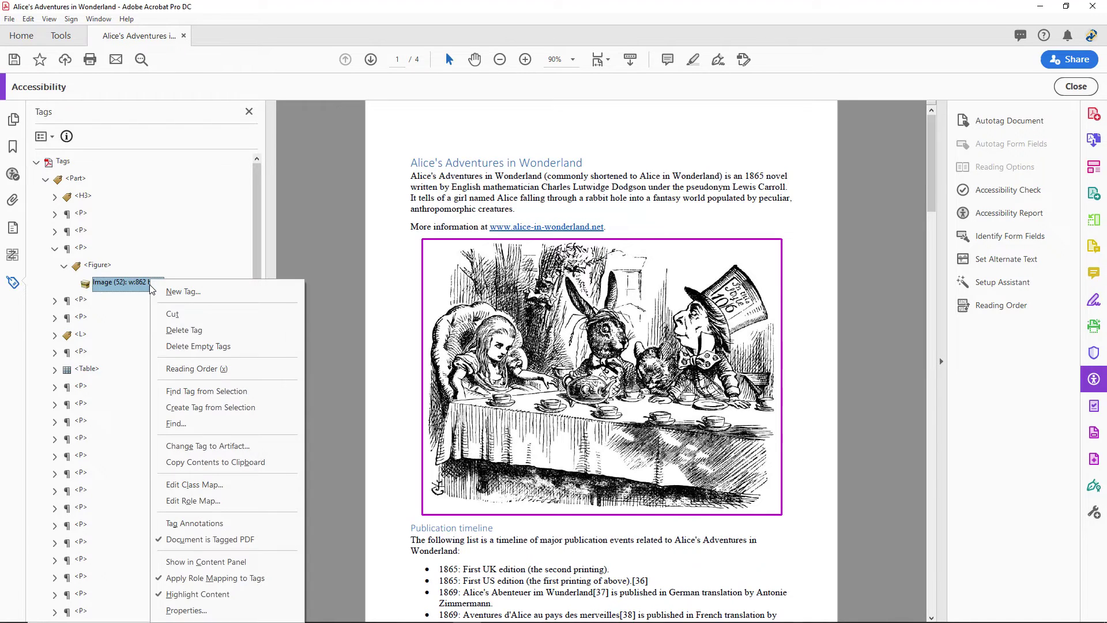
pyautogui.click(283, 446)
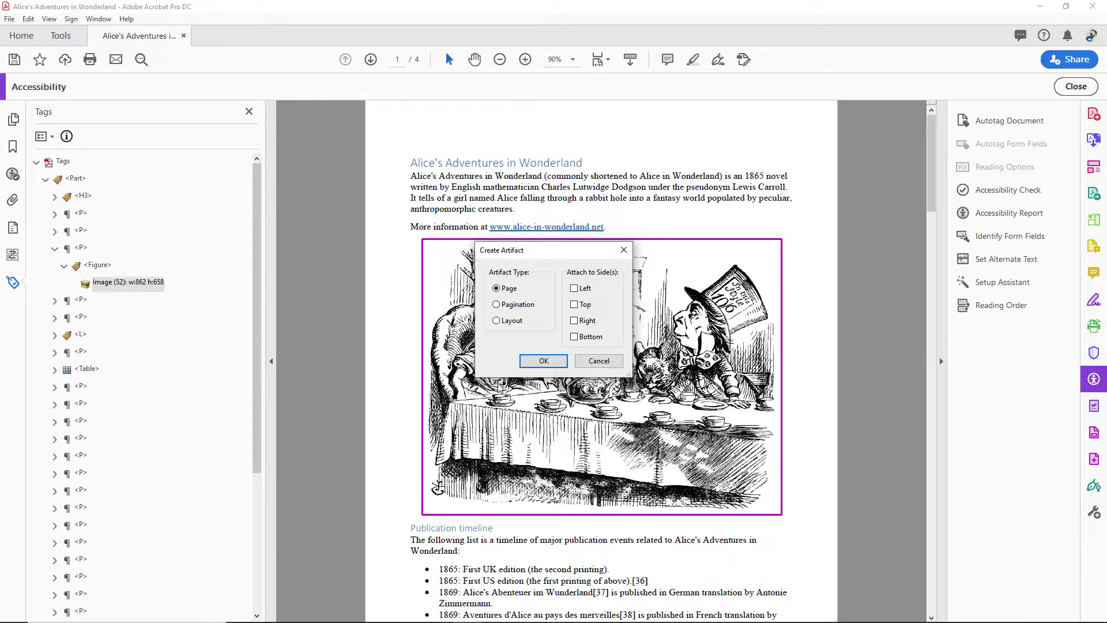
pyautogui.click(543, 360)
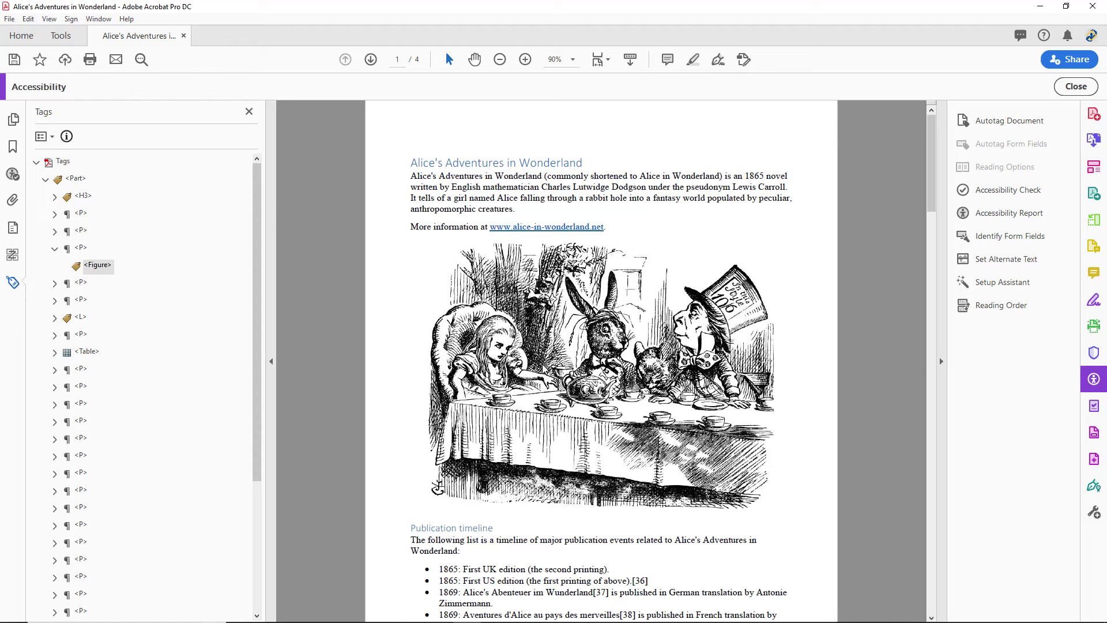
pyautogui.click(13, 282)
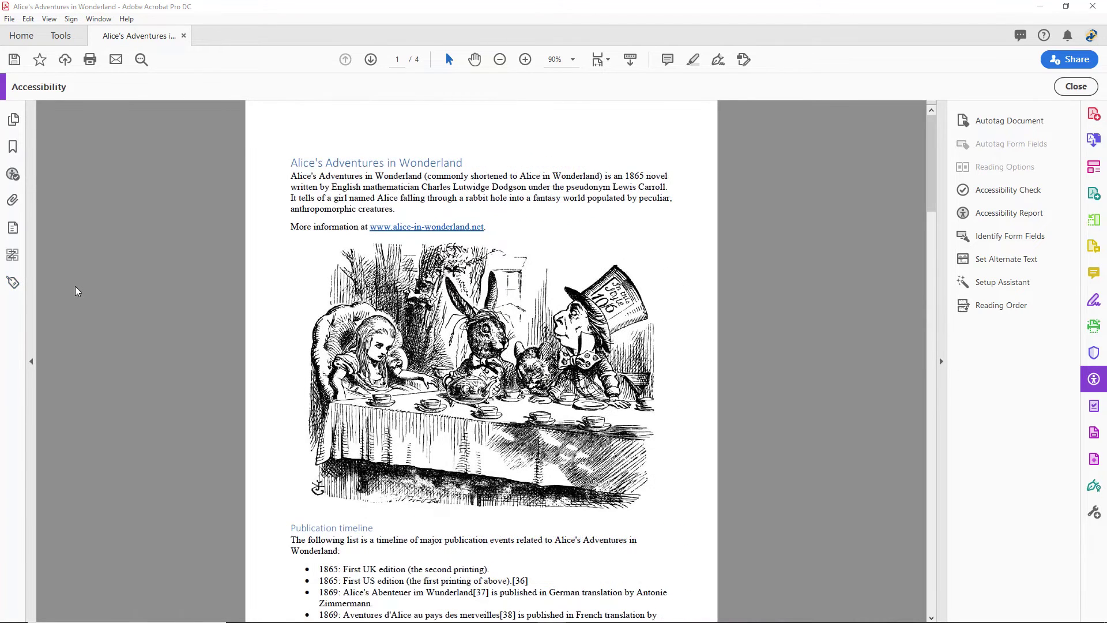
# Tag '[2] Image' as background/artifact in page 1's Order panel.
pyautogui.click(13, 256)
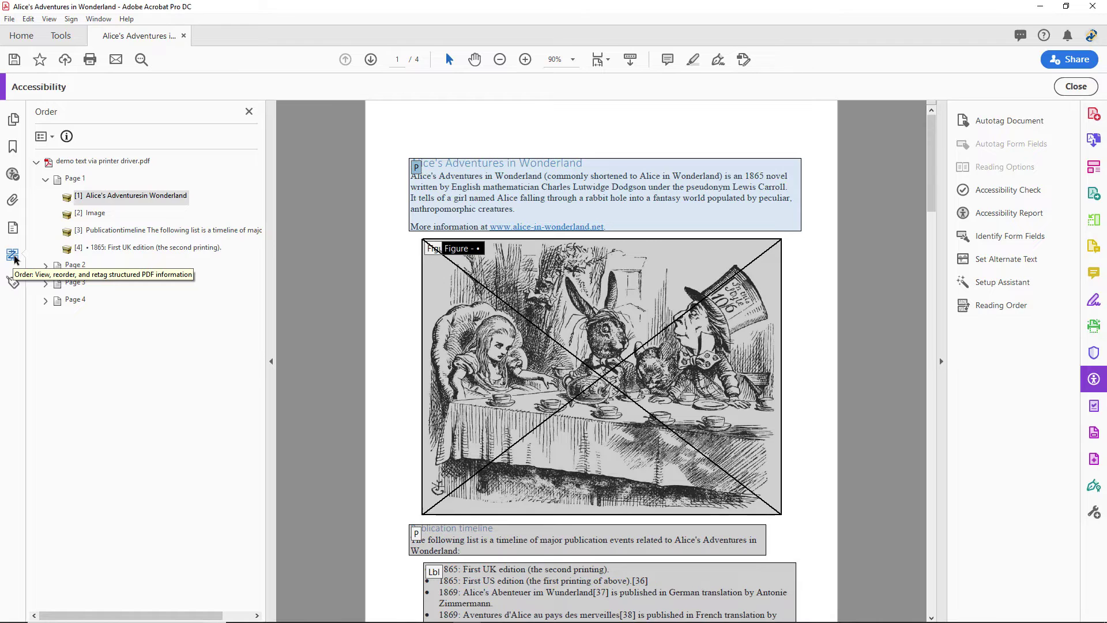
pyautogui.rightClick(101, 216)
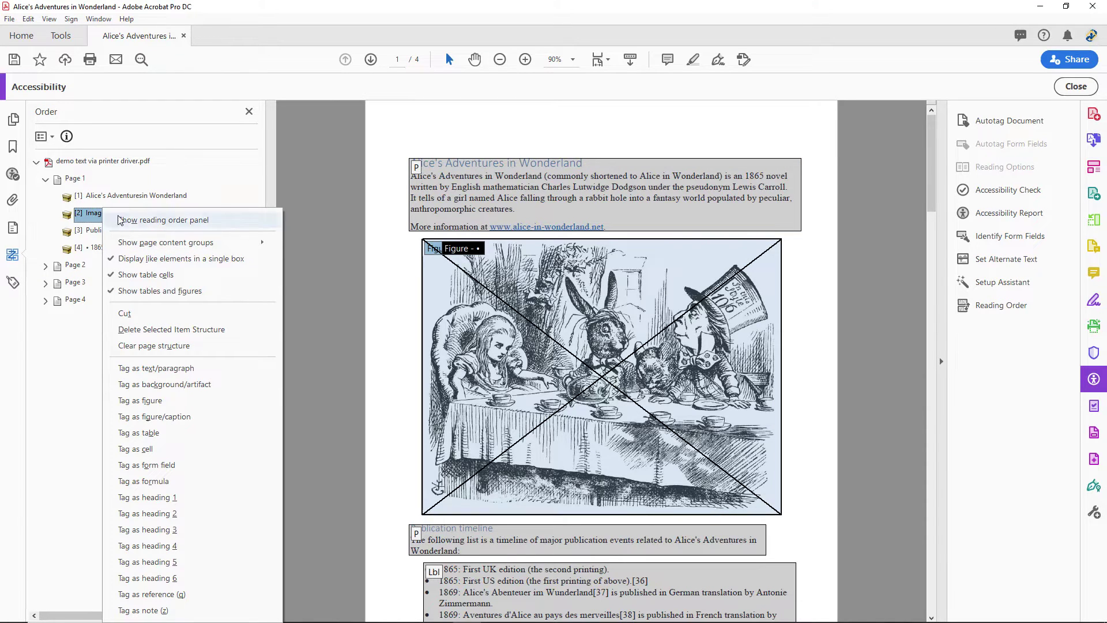
pyautogui.click(243, 386)
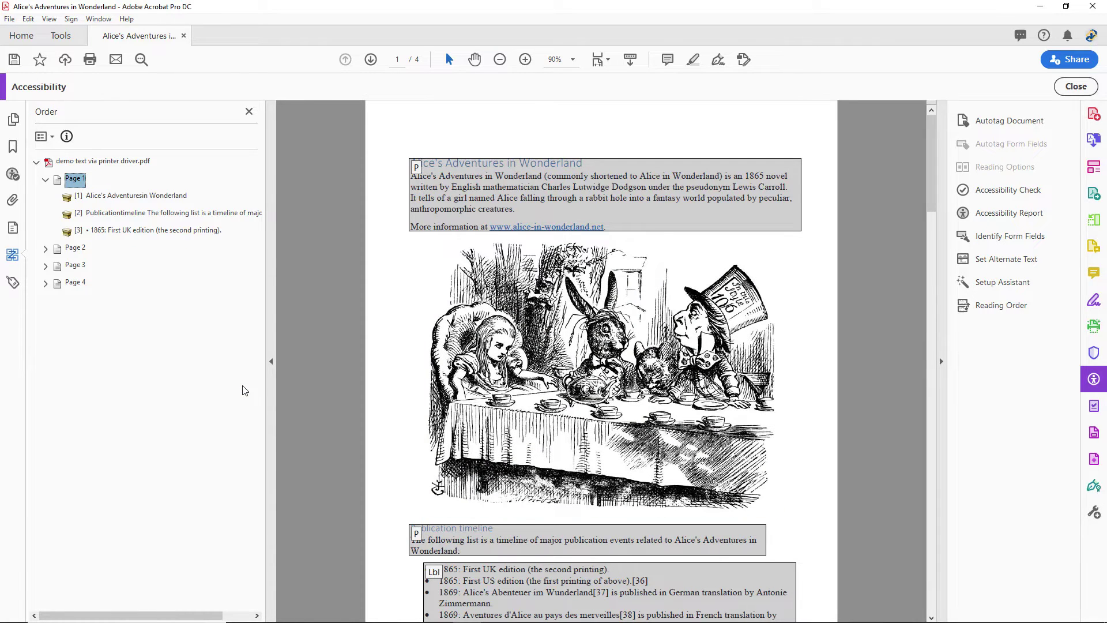
# Check the paragraph tags' content and expand the <P> holding the nested Figure tag.
pyautogui.click(12, 283)
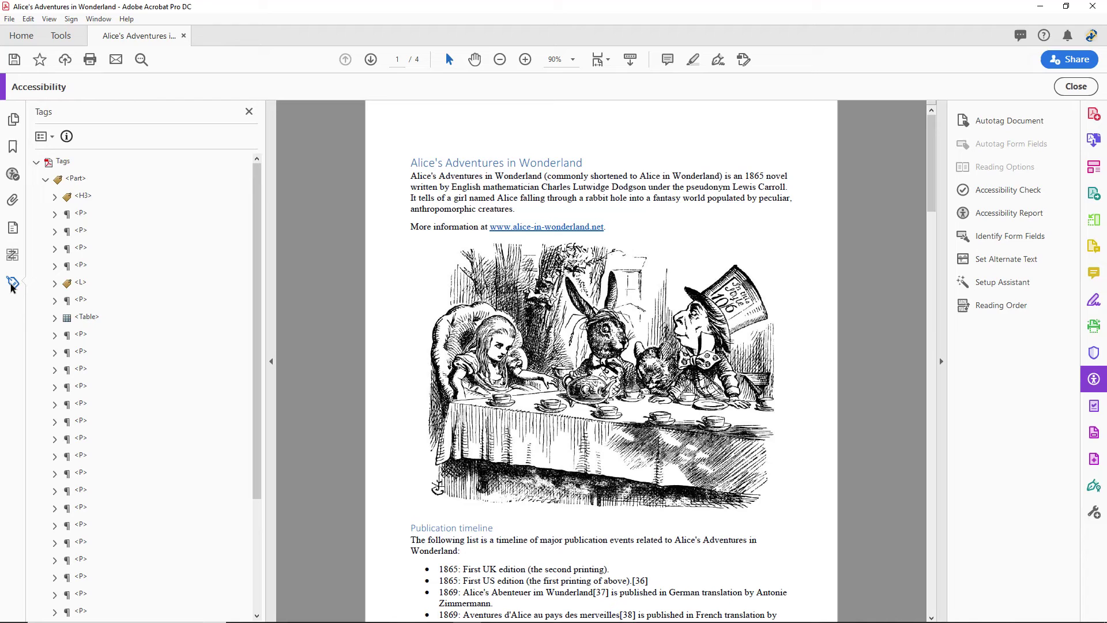
pyautogui.click(80, 215)
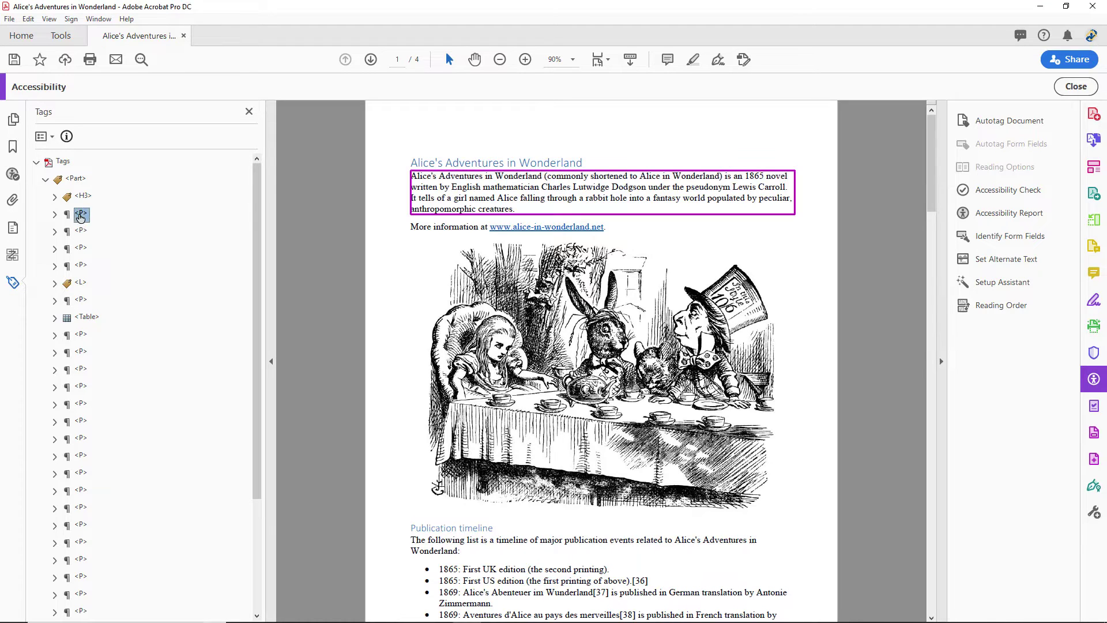
pyautogui.click(80, 232)
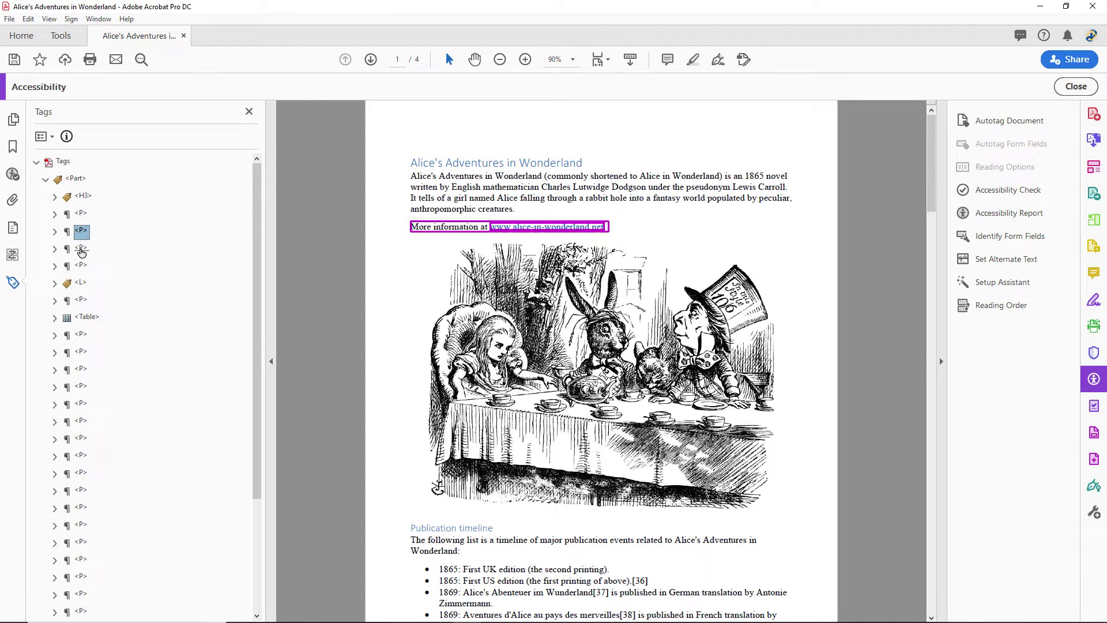
pyautogui.click(81, 250)
pyautogui.click(128, 282)
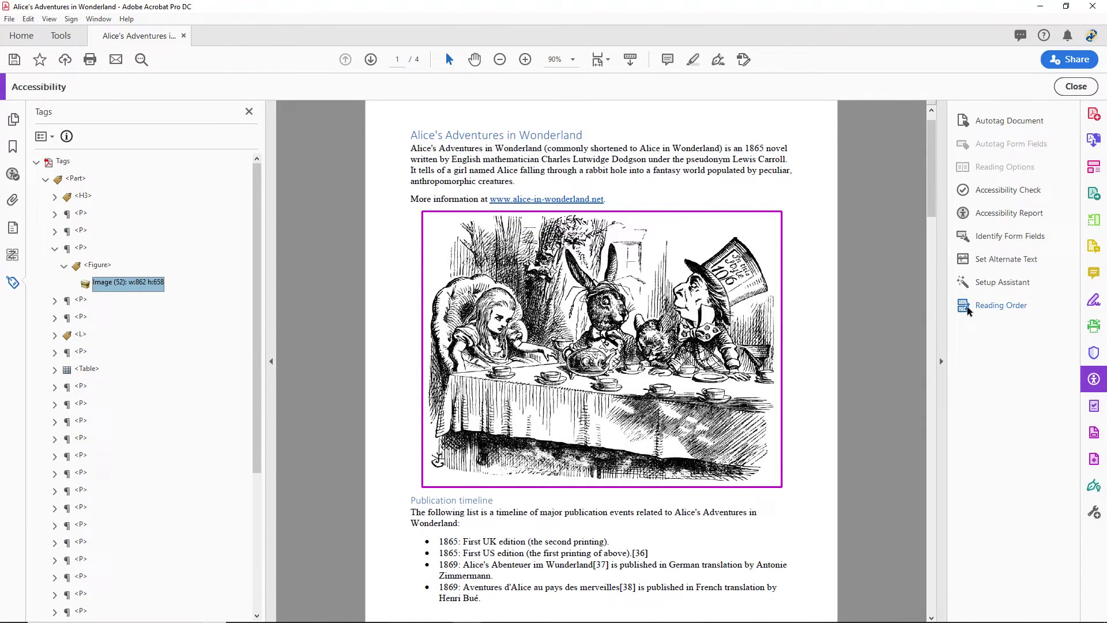
# Tag the tea-party illustration as Background/Artifact with Touch Up Reading Order, then launch Set Alternate Text.
pyautogui.click(995, 304)
pyautogui.moveTo(534, 131); pyautogui.dragTo(278, 159)
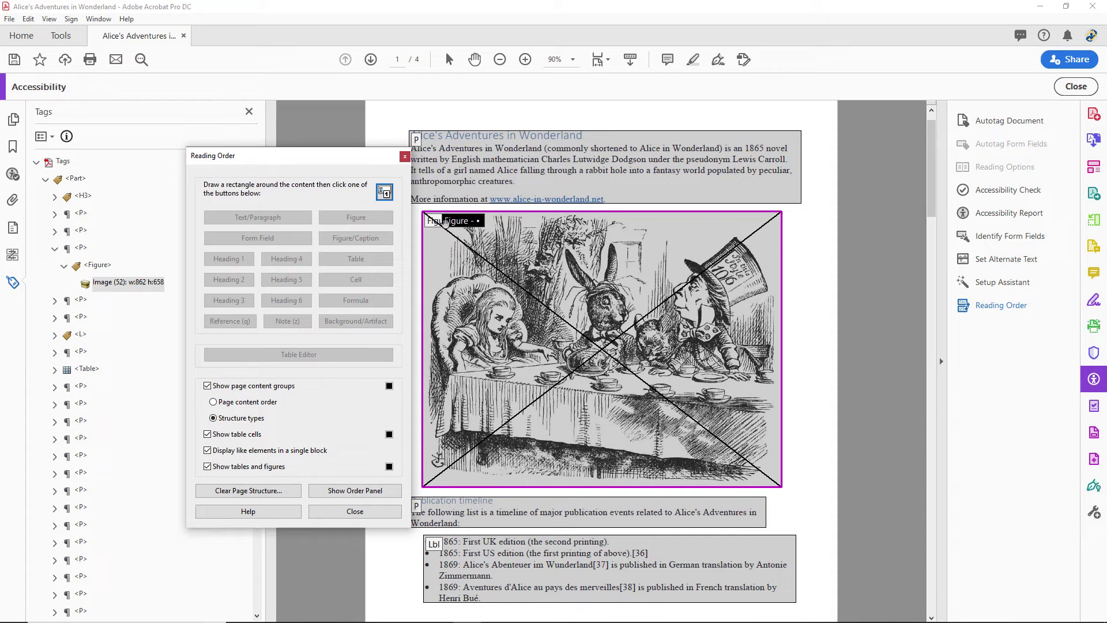
pyautogui.click(435, 223)
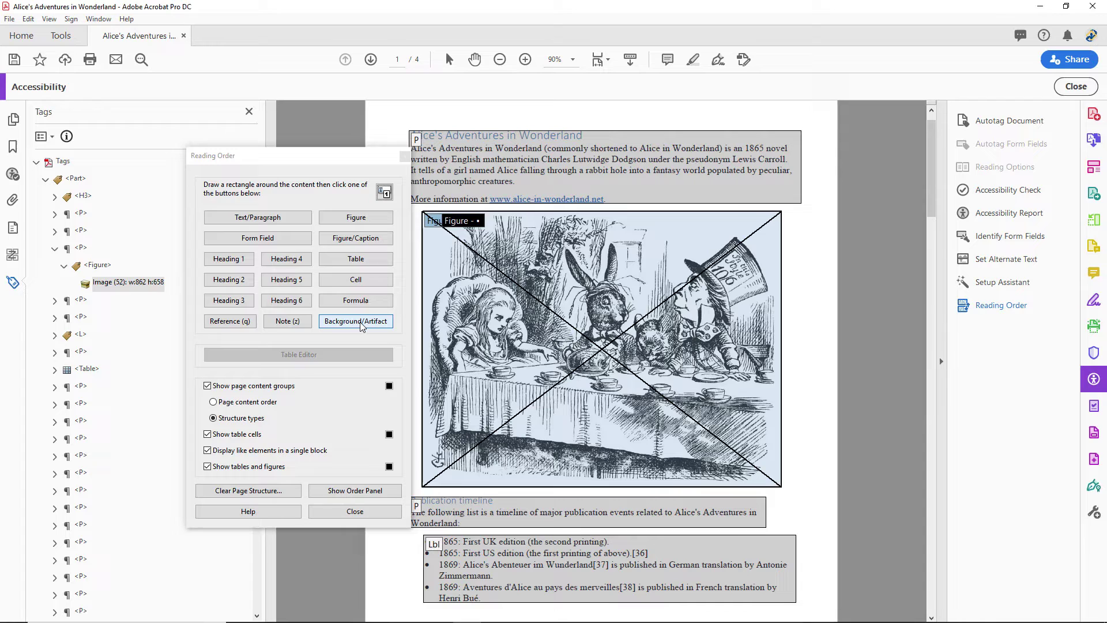
pyautogui.click(361, 322)
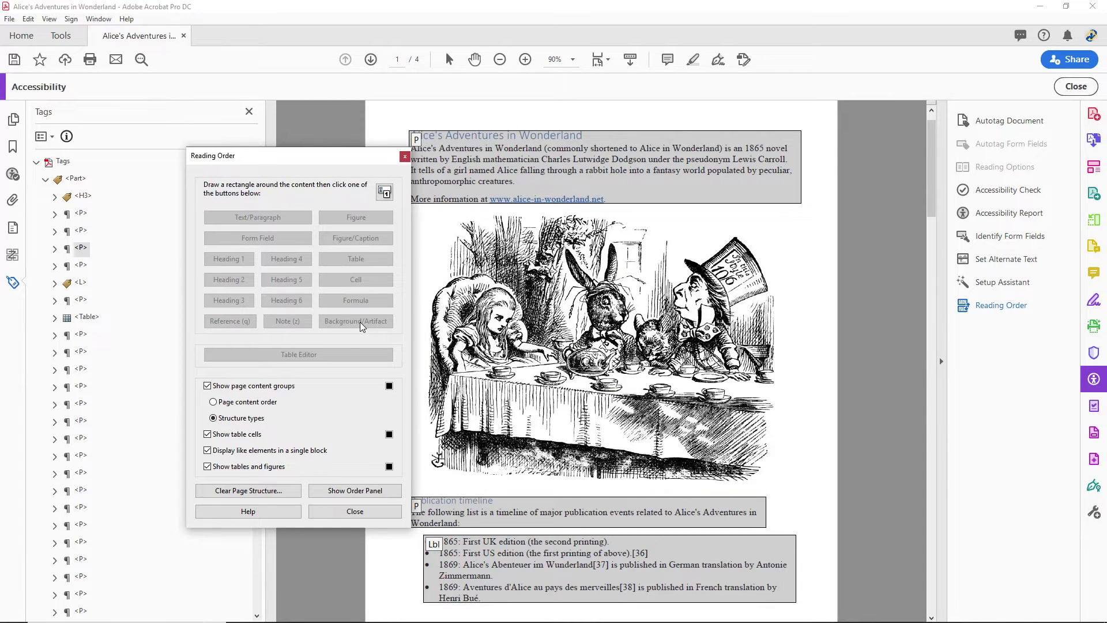
pyautogui.click(1002, 260)
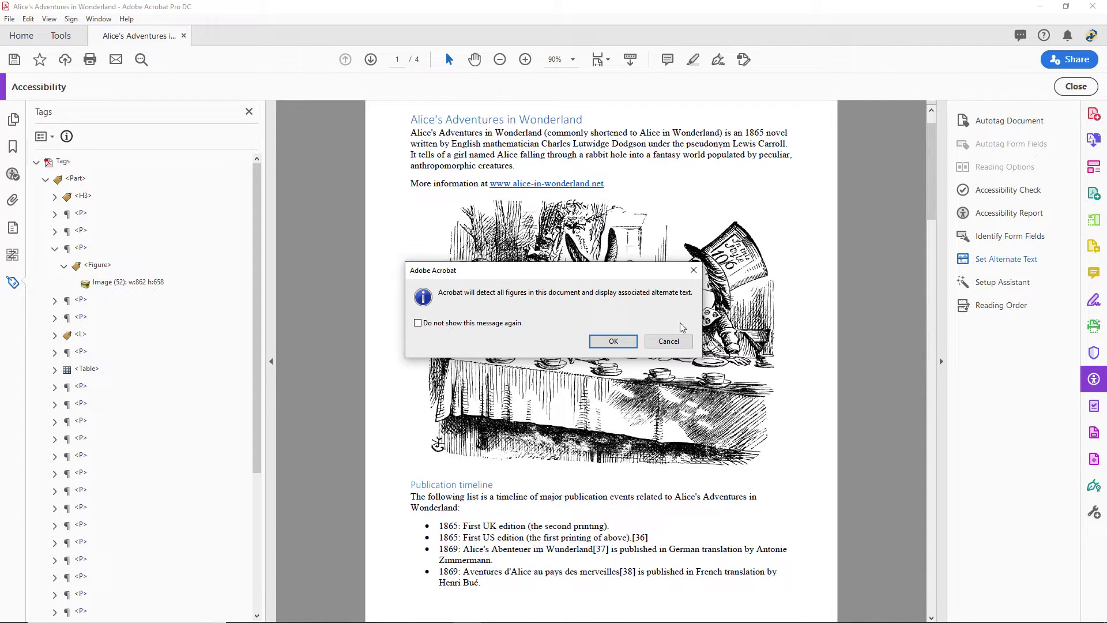
# Mark the tea-party illustration as decorative and confirm its parent <P> now holds an Artifact tag.
pyautogui.click(614, 342)
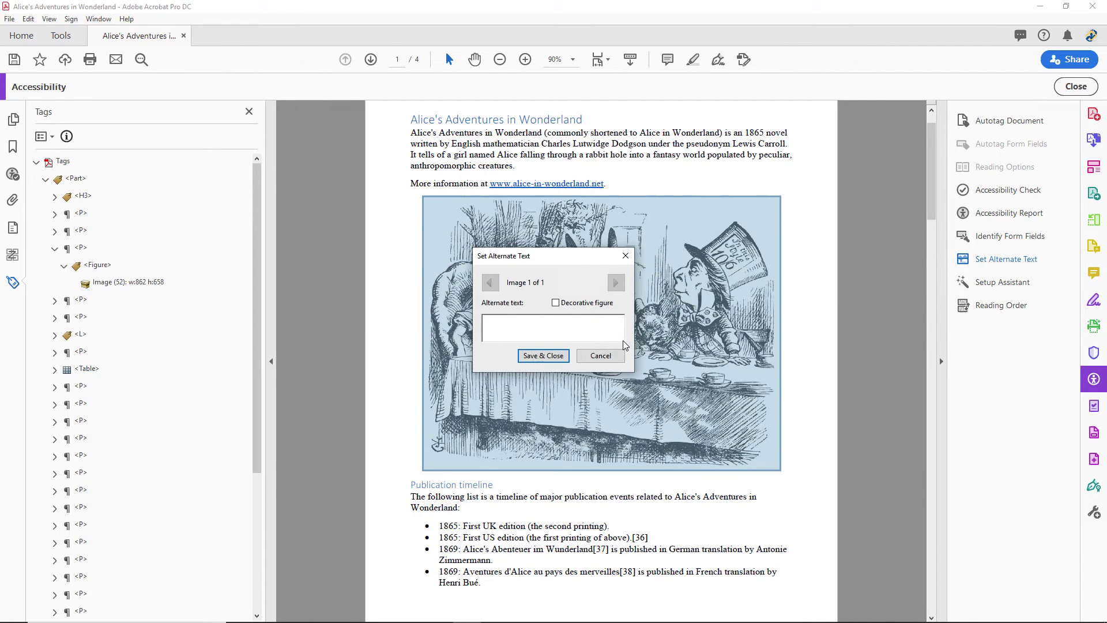
pyautogui.click(556, 303)
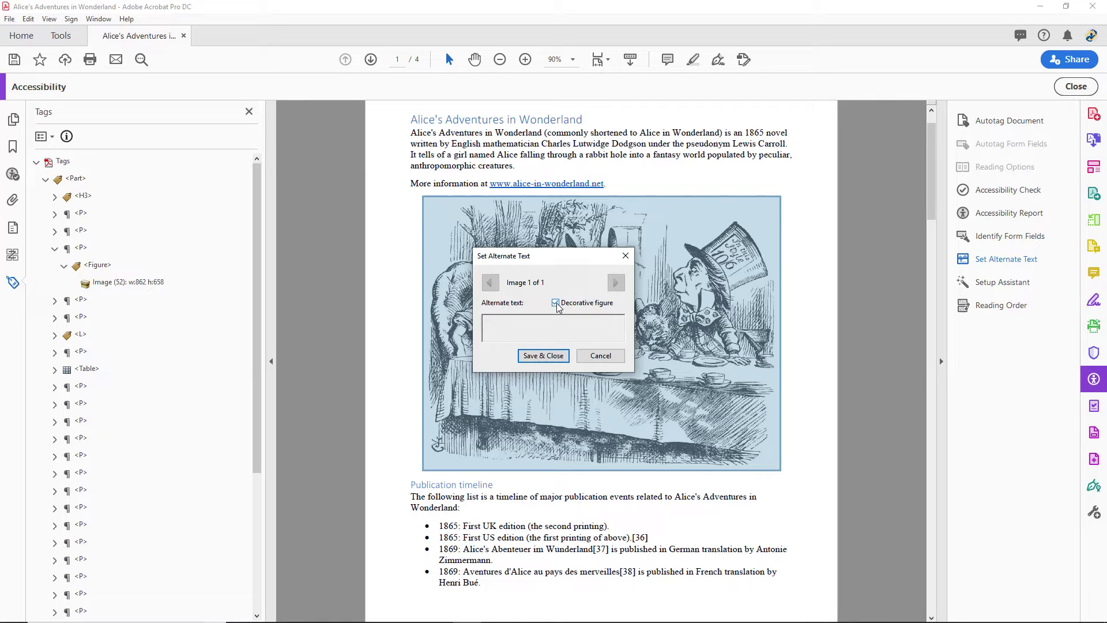
pyautogui.click(552, 356)
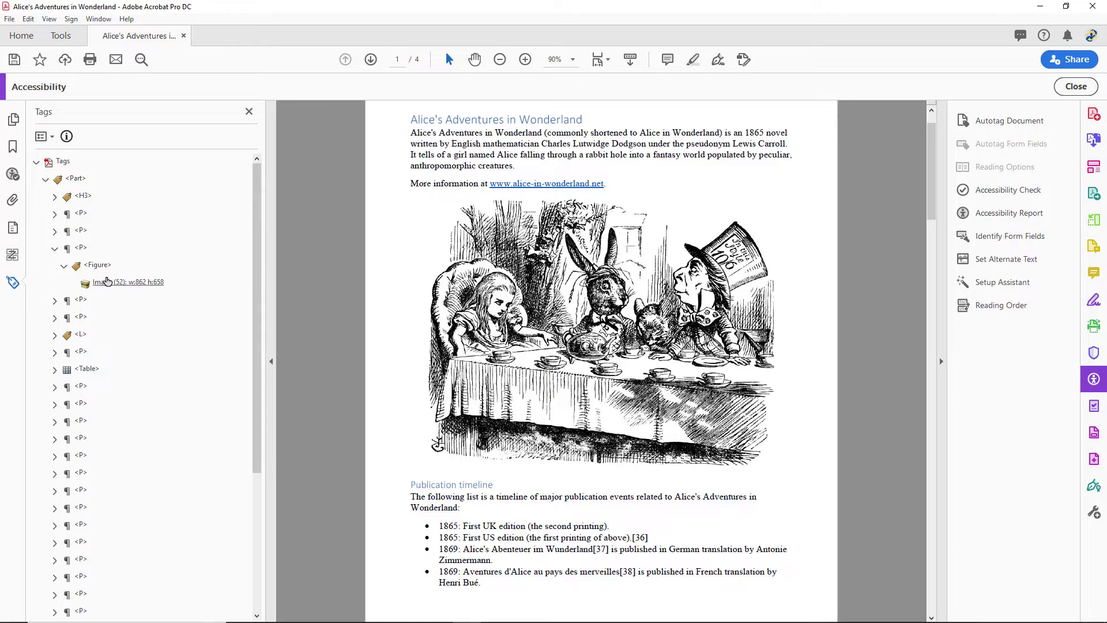
pyautogui.click(55, 249)
pyautogui.click(55, 248)
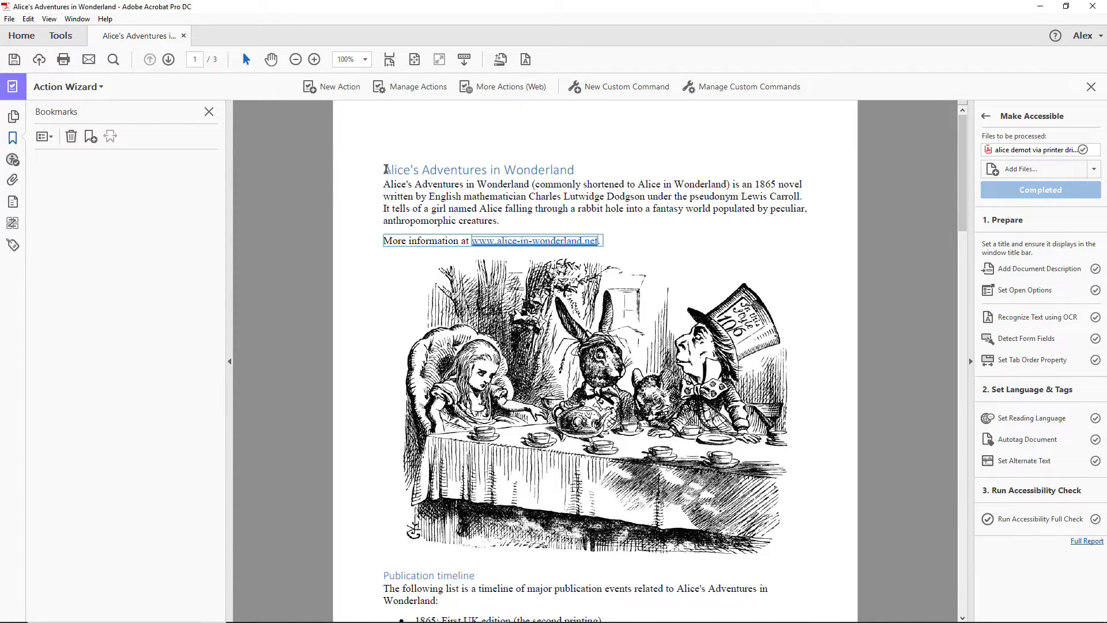
# Bookmark the title and Publication timeline headings, nesting Publication timeline under the title.
pyautogui.moveTo(386, 169); pyautogui.dragTo(574, 170)
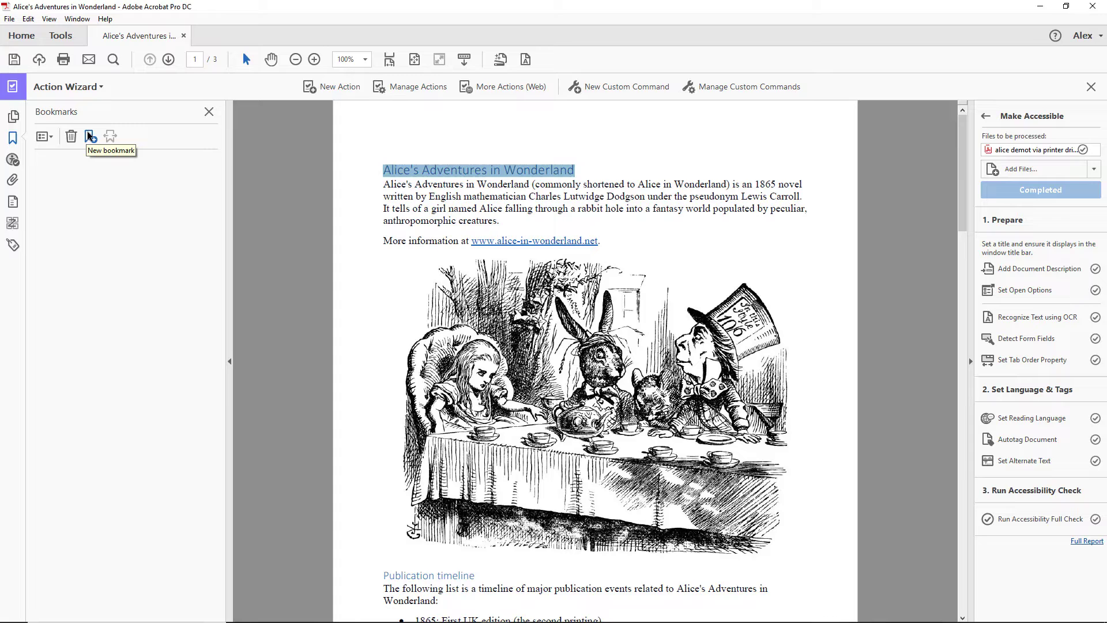
pyautogui.click(90, 137)
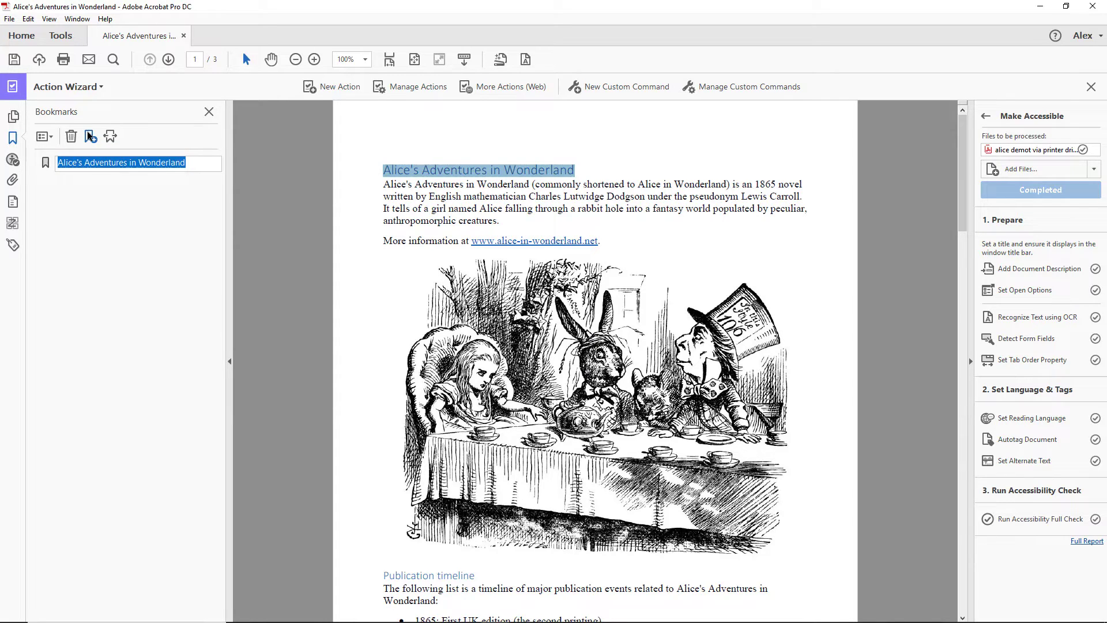
pyautogui.scroll(-5, 355, 370)
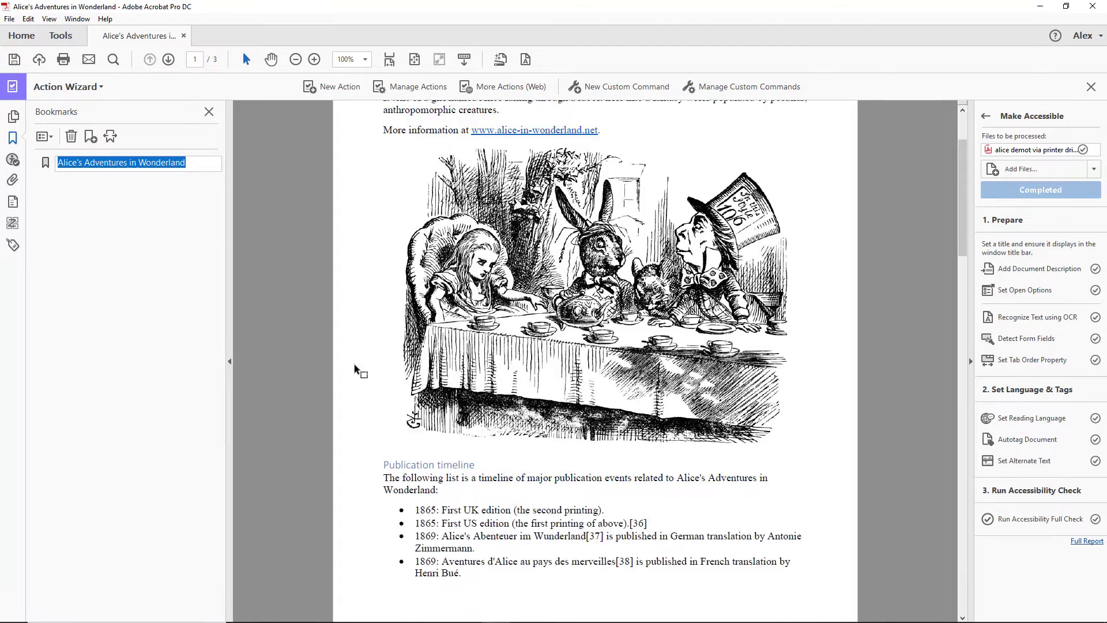
pyautogui.scroll(-1, 355, 370)
pyautogui.scroll(-1, 355, 371)
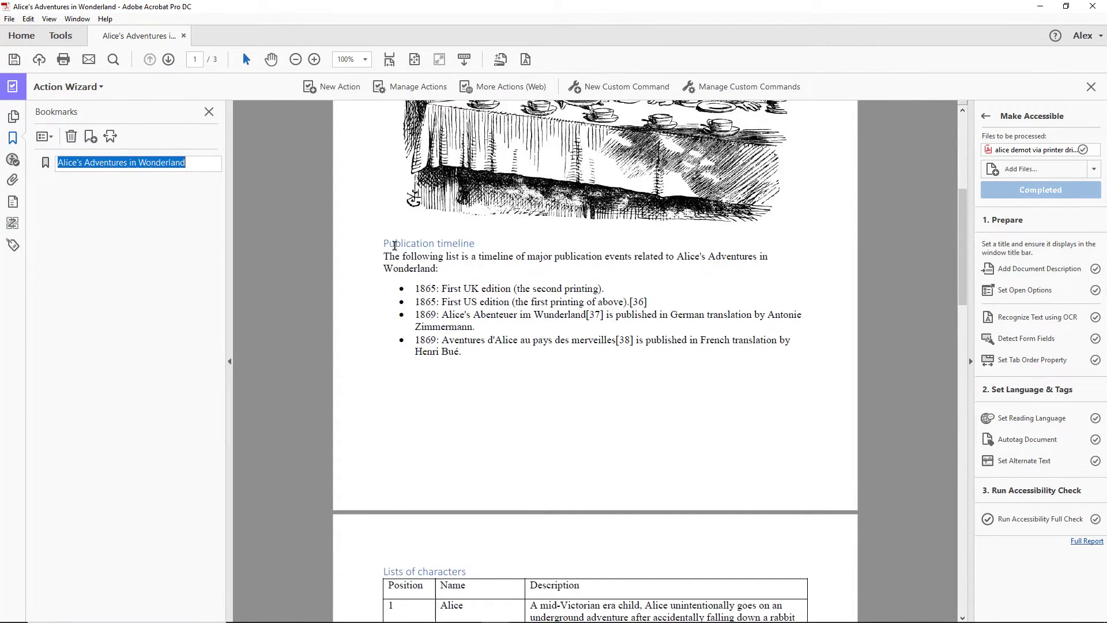
pyautogui.click(394, 243)
pyautogui.tripleClick(394, 243)
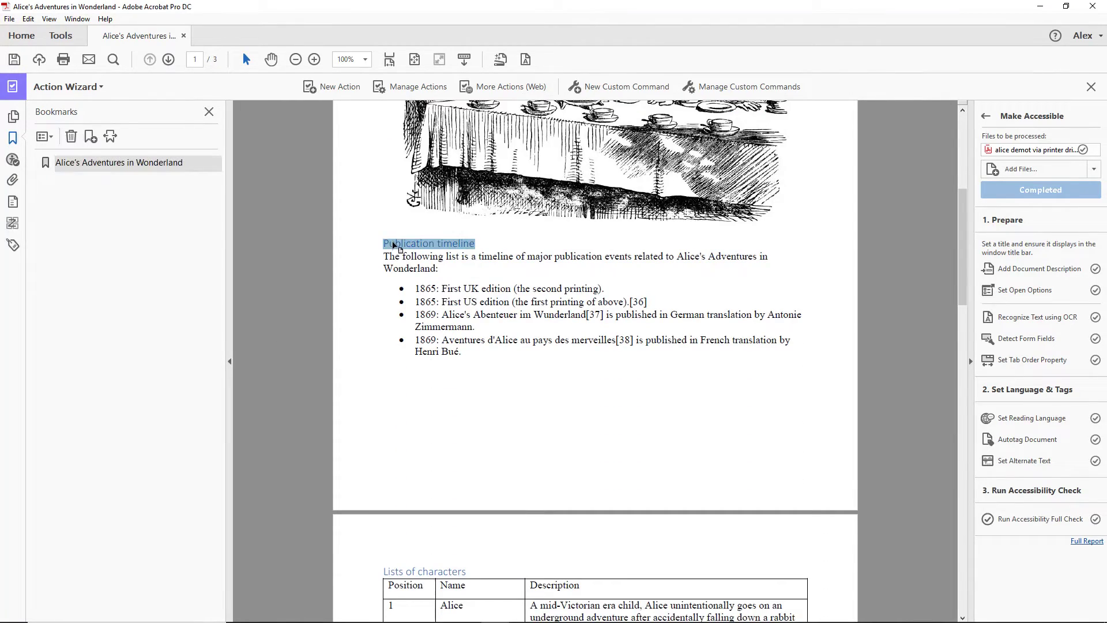
pyautogui.click(90, 137)
pyautogui.click(38, 207)
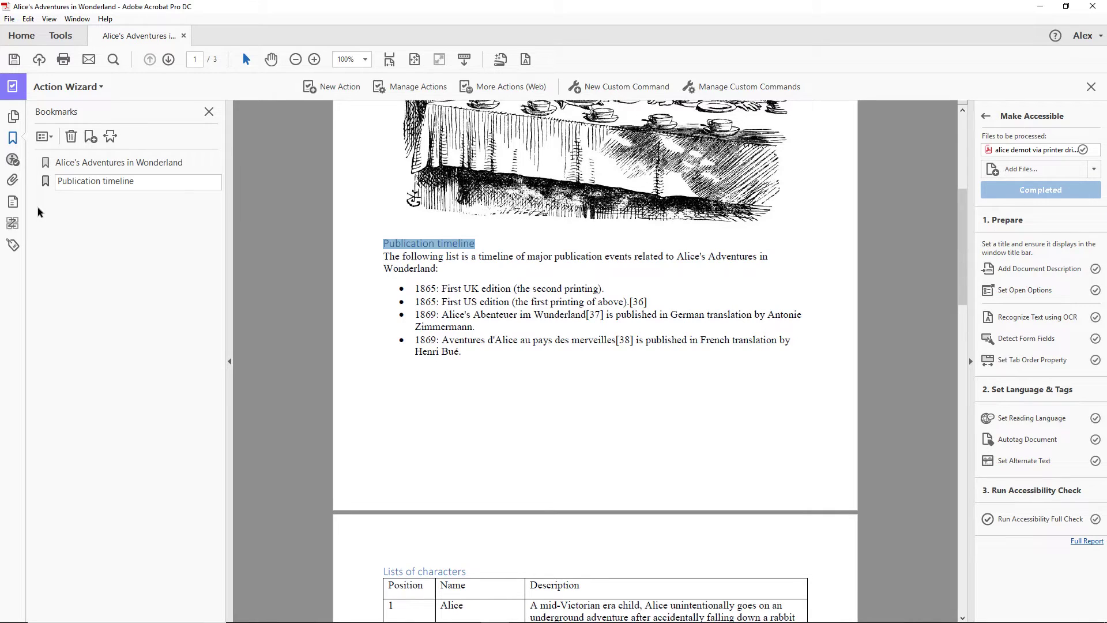
pyautogui.moveTo(47, 186); pyautogui.dragTo(63, 173)
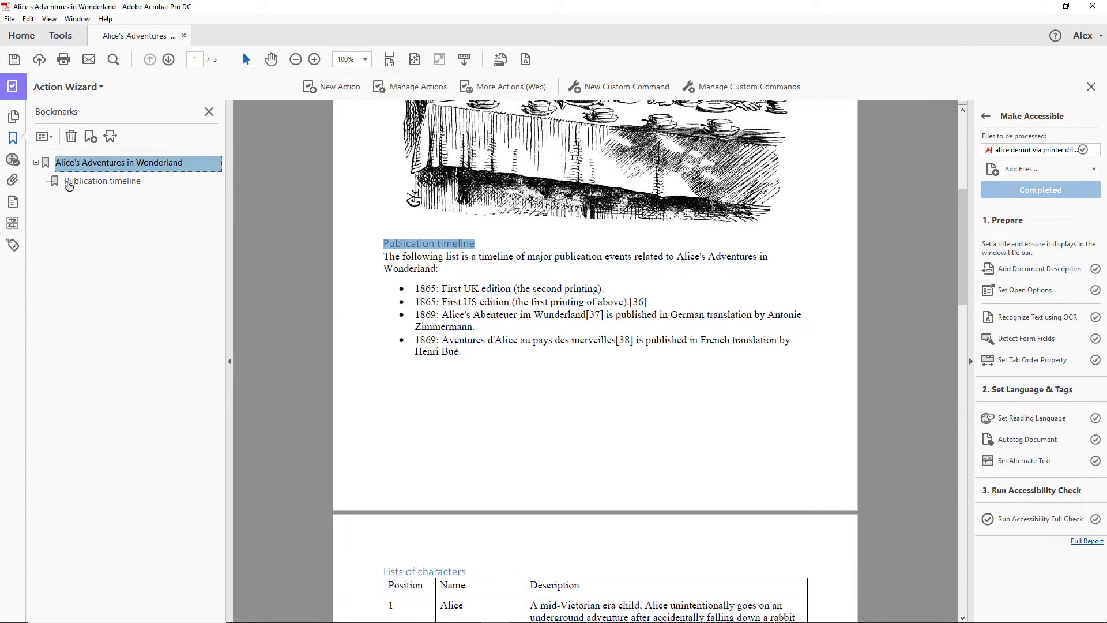
pyautogui.click(69, 181)
pyautogui.scroll(-5, 417, 404)
pyautogui.scroll(-4, 417, 404)
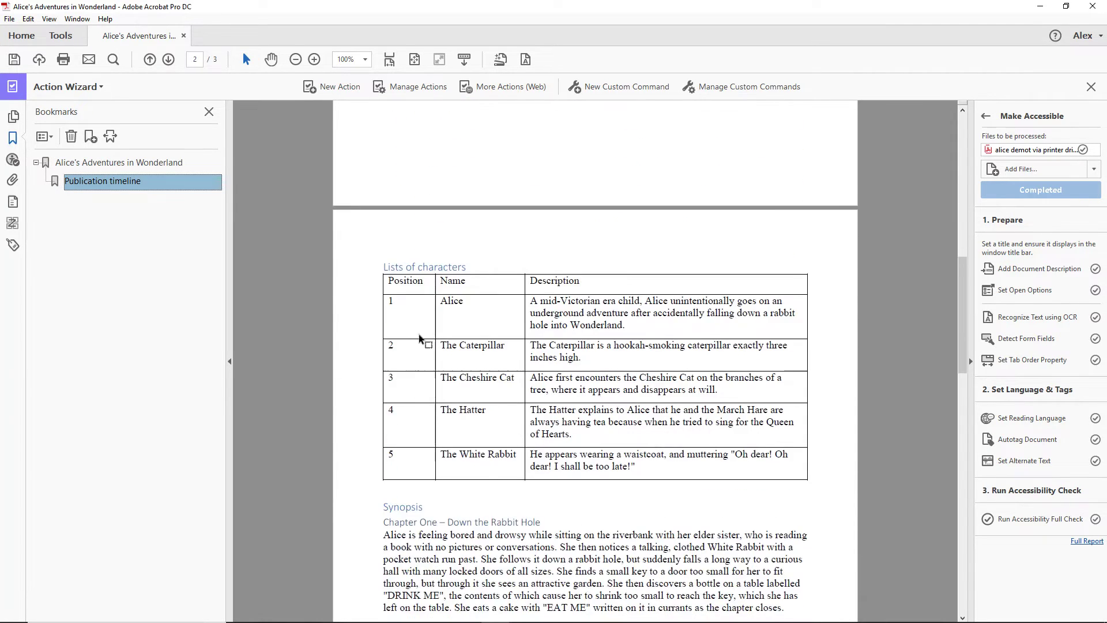
# Bookmark the Lists of characters, Synopsis and Chapter One headings.
pyautogui.click(409, 267)
pyautogui.moveTo(384, 267); pyautogui.dragTo(467, 267)
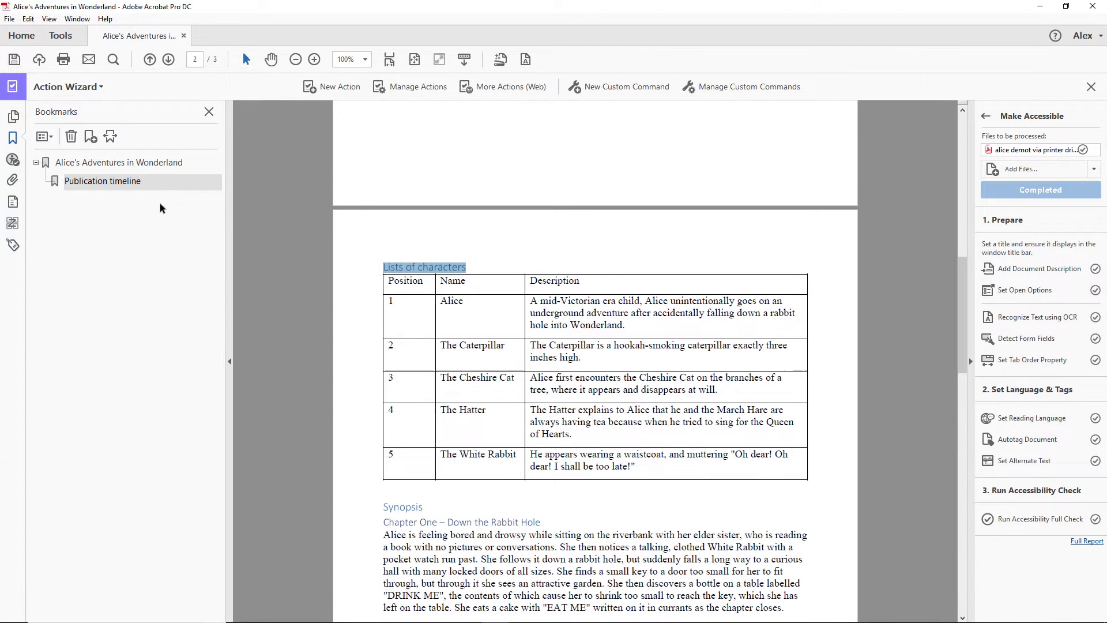
pyautogui.click(91, 137)
pyautogui.moveTo(383, 507); pyautogui.dragTo(541, 523)
pyautogui.click(90, 136)
pyautogui.click(91, 136)
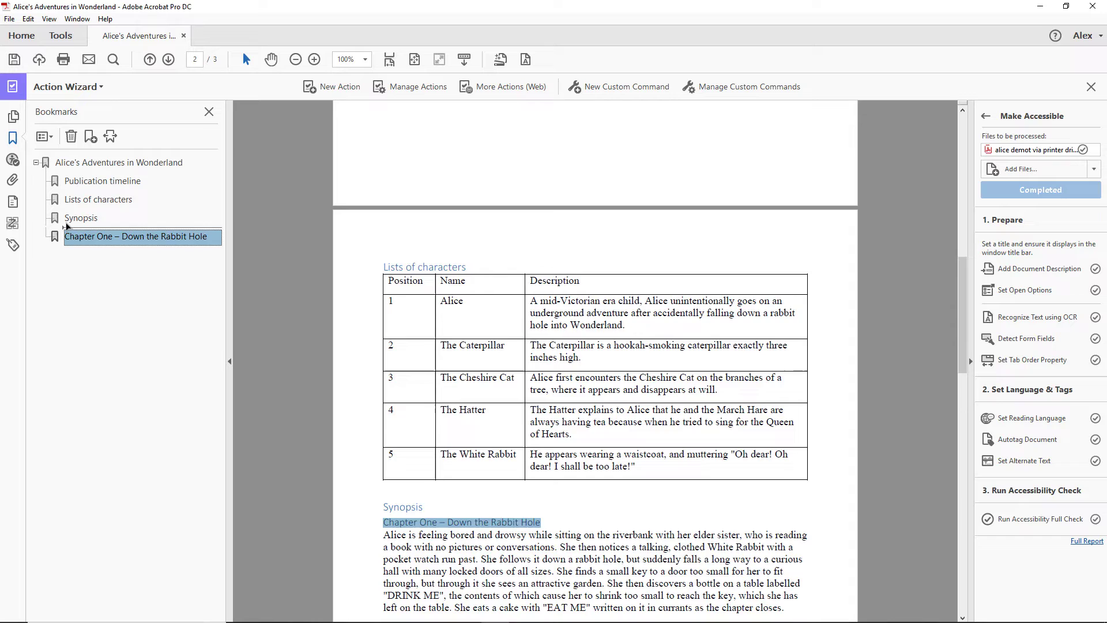
pyautogui.moveTo(87, 237); pyautogui.dragTo(78, 218)
pyautogui.scroll(-3, 393, 445)
pyautogui.scroll(-3, 394, 444)
# Bookmark the Chapter Two, Three, Four and Five headings.
pyautogui.tripleClick(392, 243)
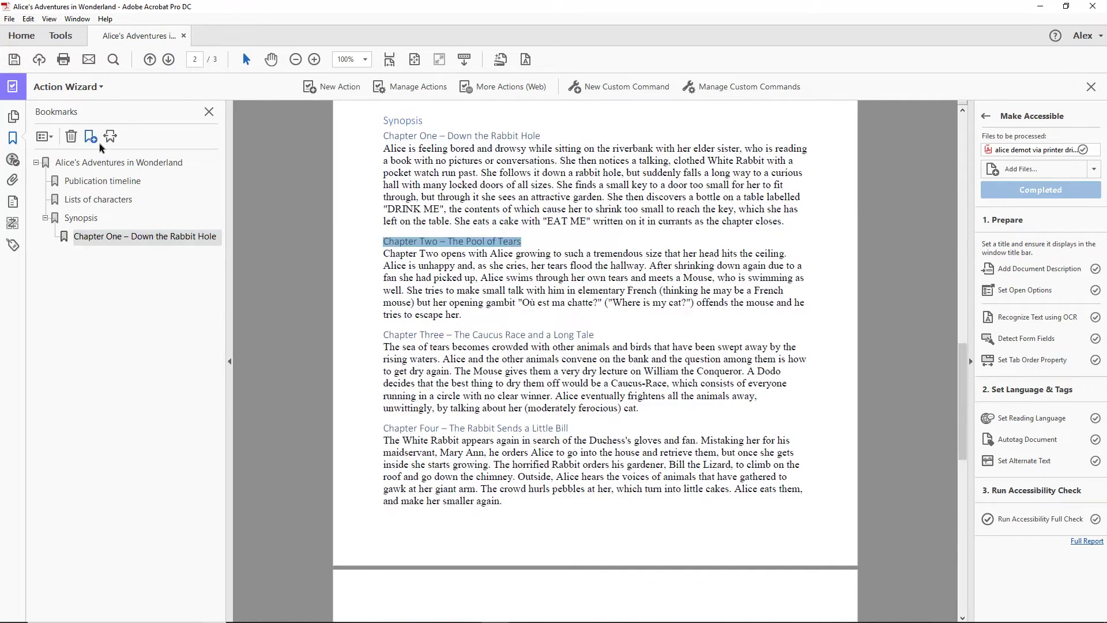
pyautogui.click(90, 135)
pyautogui.tripleClick(397, 337)
pyautogui.click(90, 136)
pyautogui.tripleClick(396, 429)
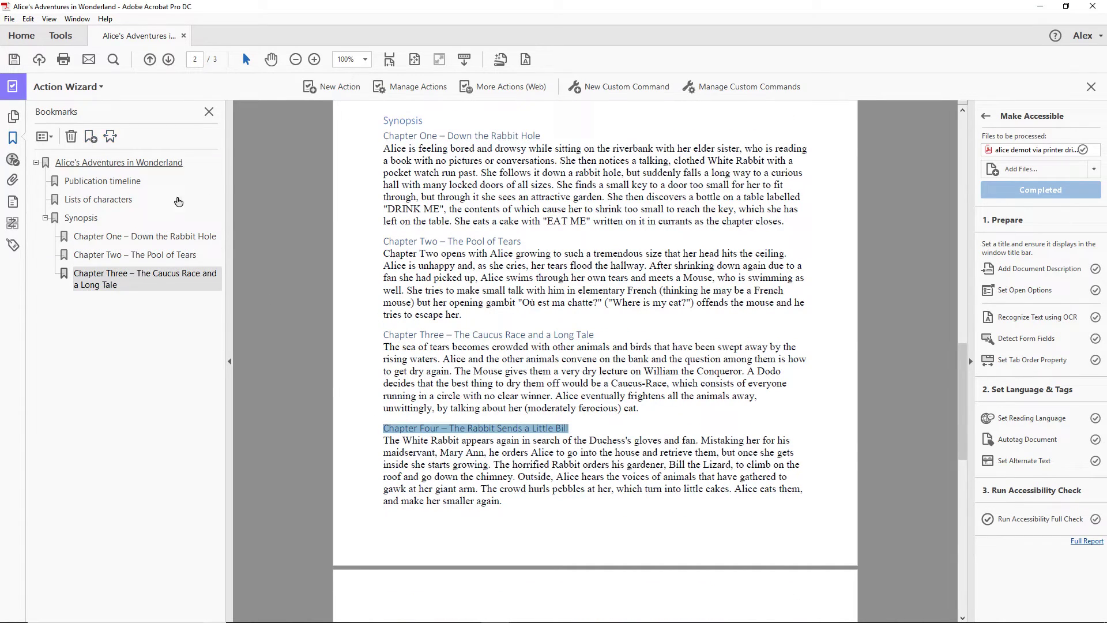
pyautogui.click(90, 135)
pyautogui.scroll(-3, 401, 488)
pyautogui.tripleClick(401, 486)
pyautogui.click(91, 135)
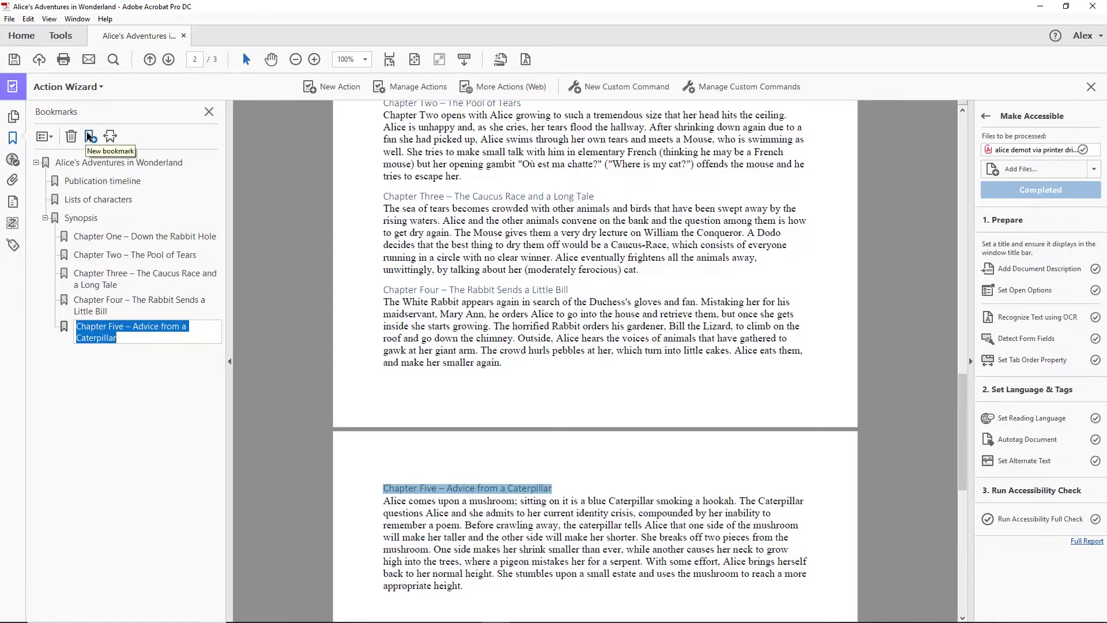
pyautogui.press('Return')
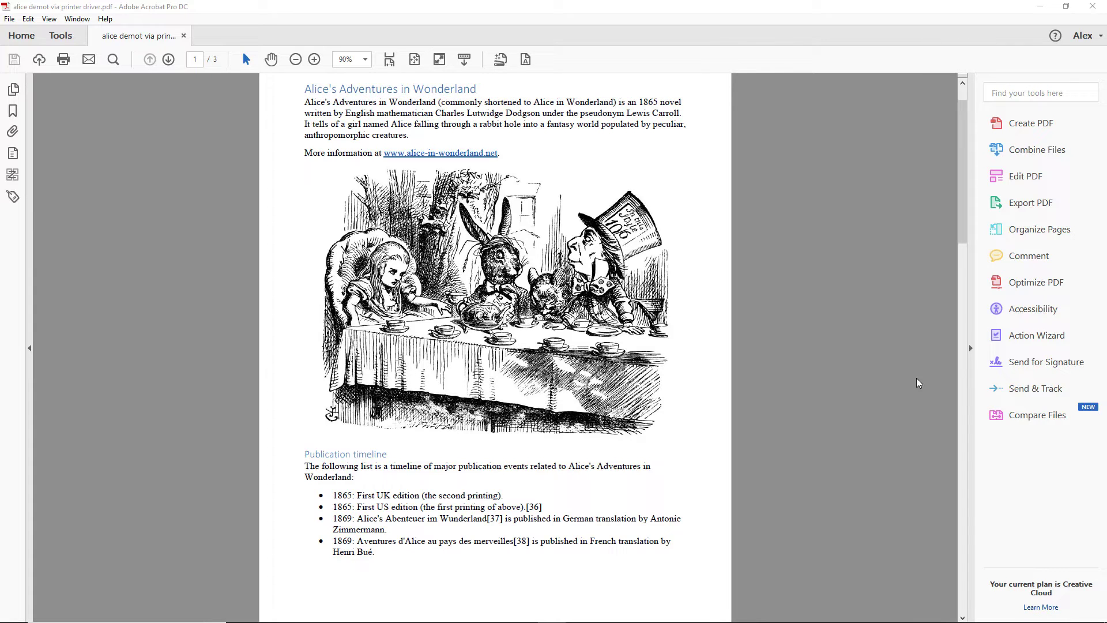
# Show the Accessibility tools for the printer-driver Alice PDF.
pyautogui.click(1026, 316)
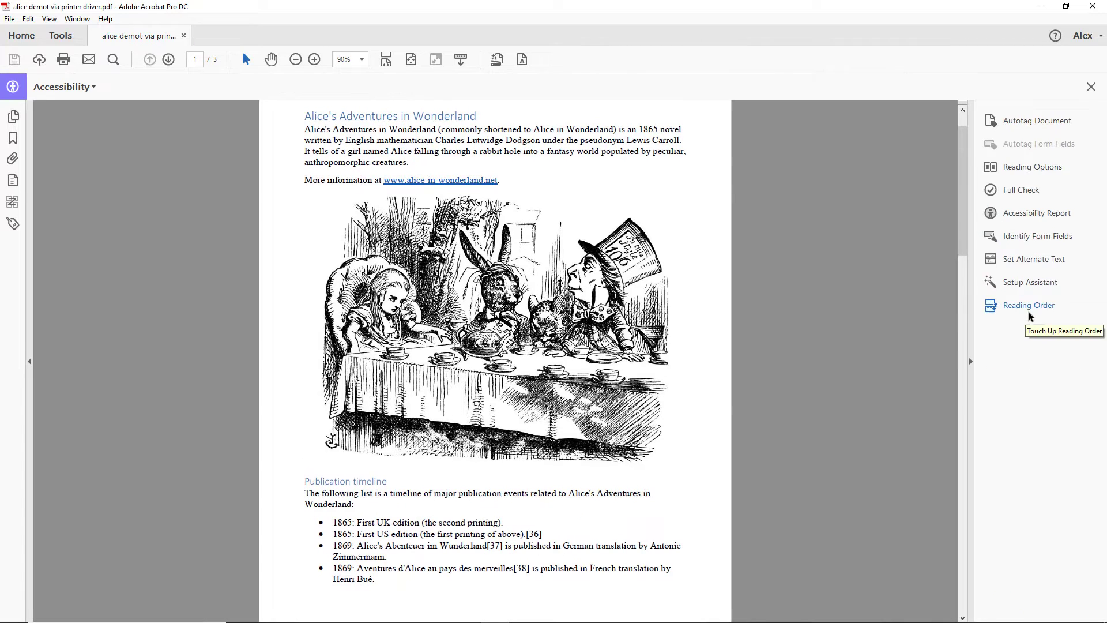
# Tag the title as Heading 1 and Publication timeline as Heading 2 in Touch Up Reading Order.
pyautogui.click(1038, 309)
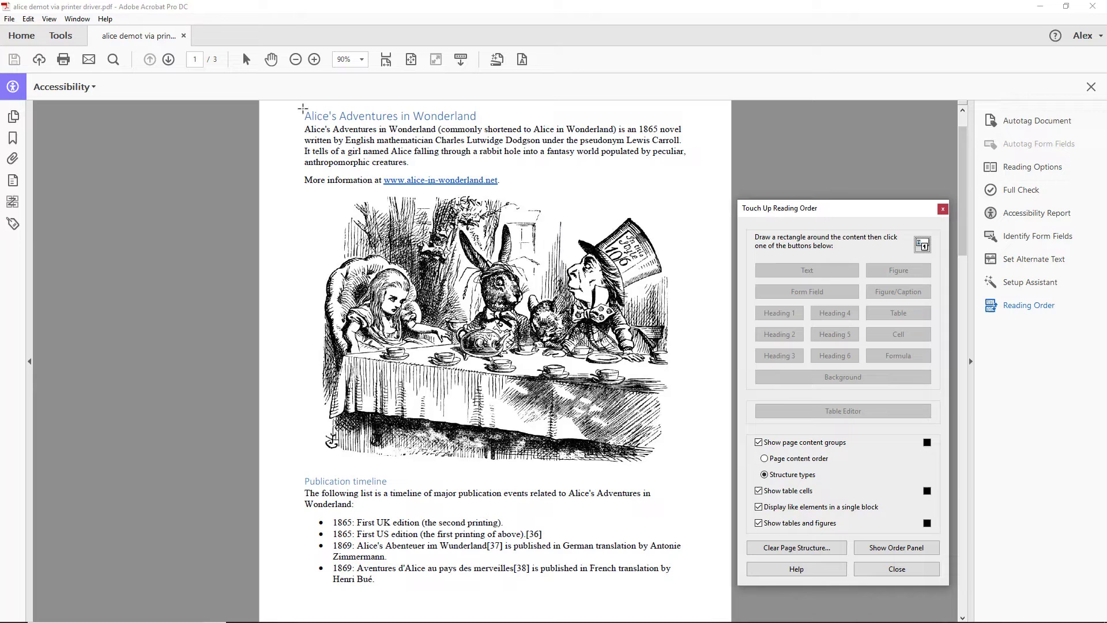
pyautogui.moveTo(284, 106); pyautogui.dragTo(517, 123)
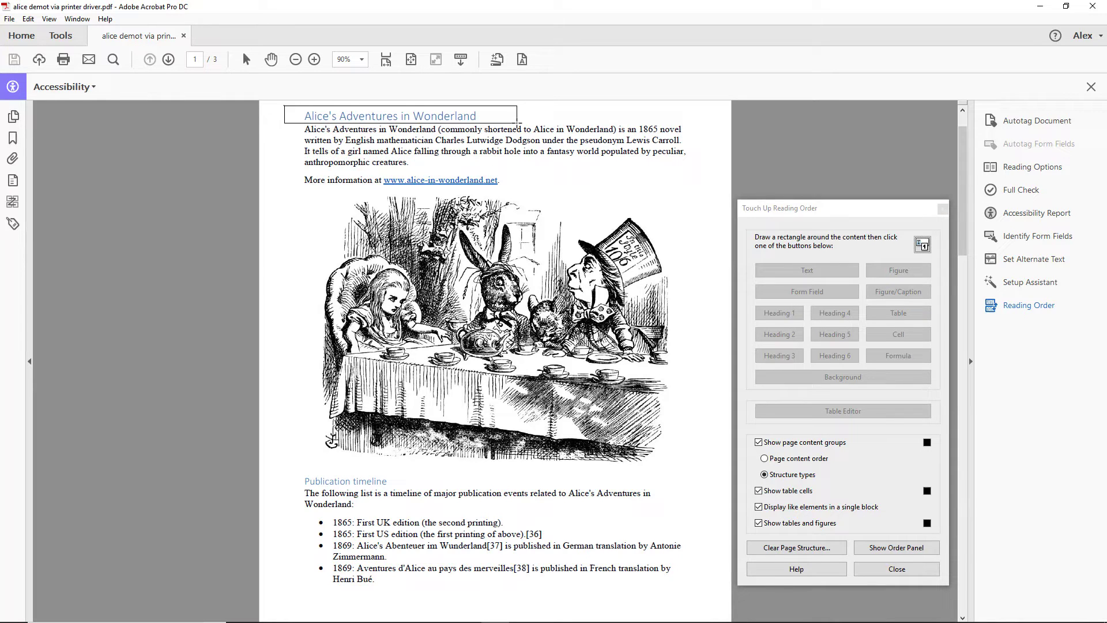
pyautogui.click(767, 314)
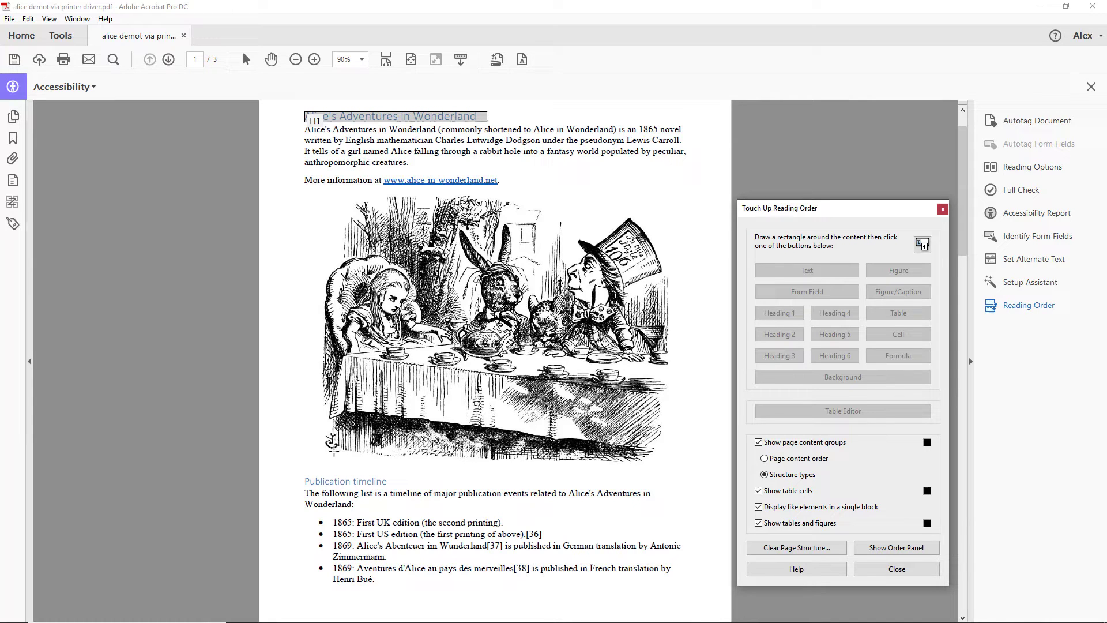
pyautogui.moveTo(293, 470); pyautogui.dragTo(406, 487)
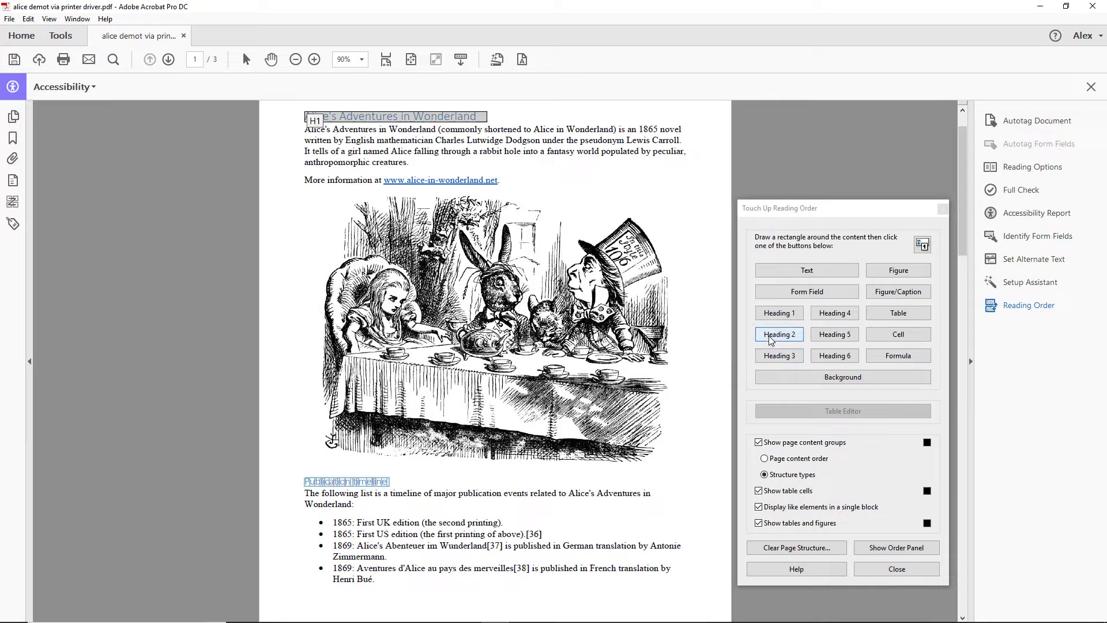
pyautogui.click(778, 334)
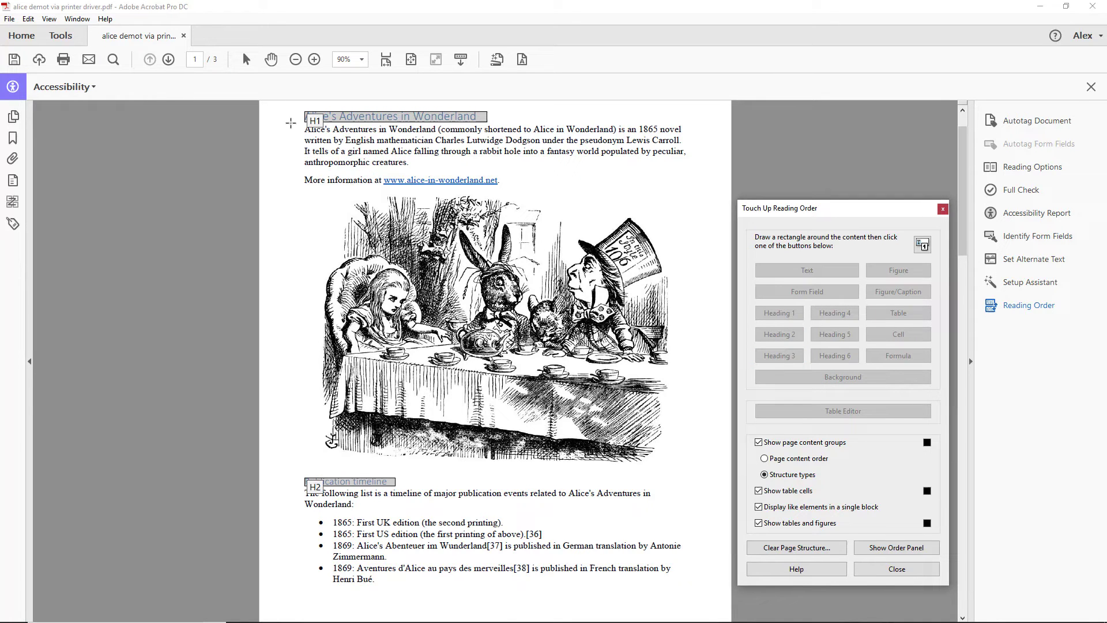
# Tag the intro text and the timeline intro-and-list block as Text paragraphs.
pyautogui.moveTo(291, 123); pyautogui.dragTo(707, 194)
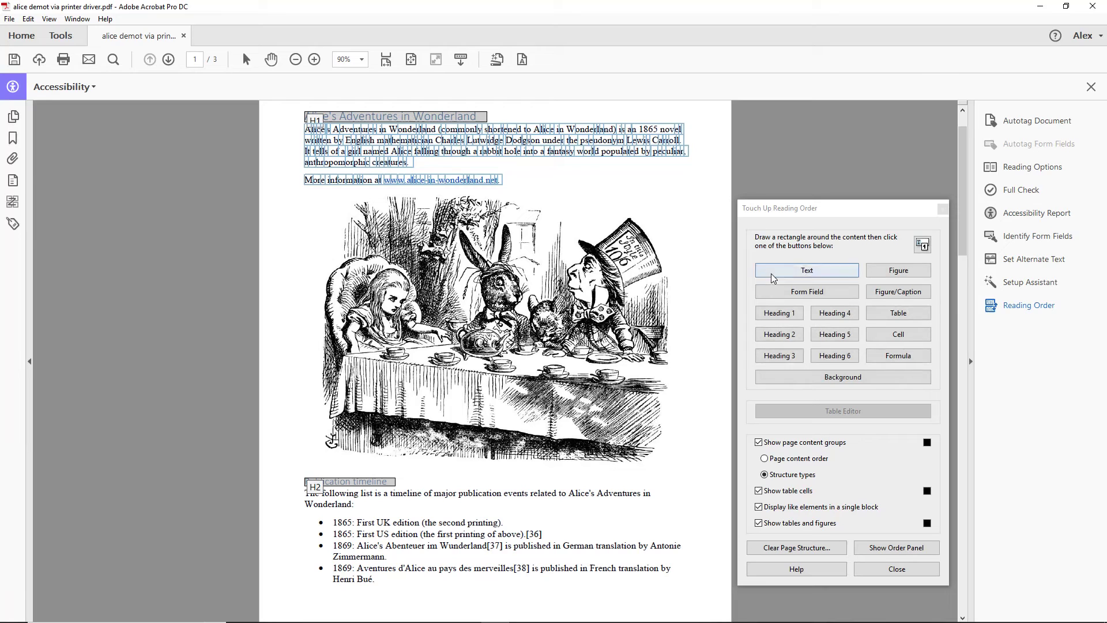
pyautogui.click(772, 277)
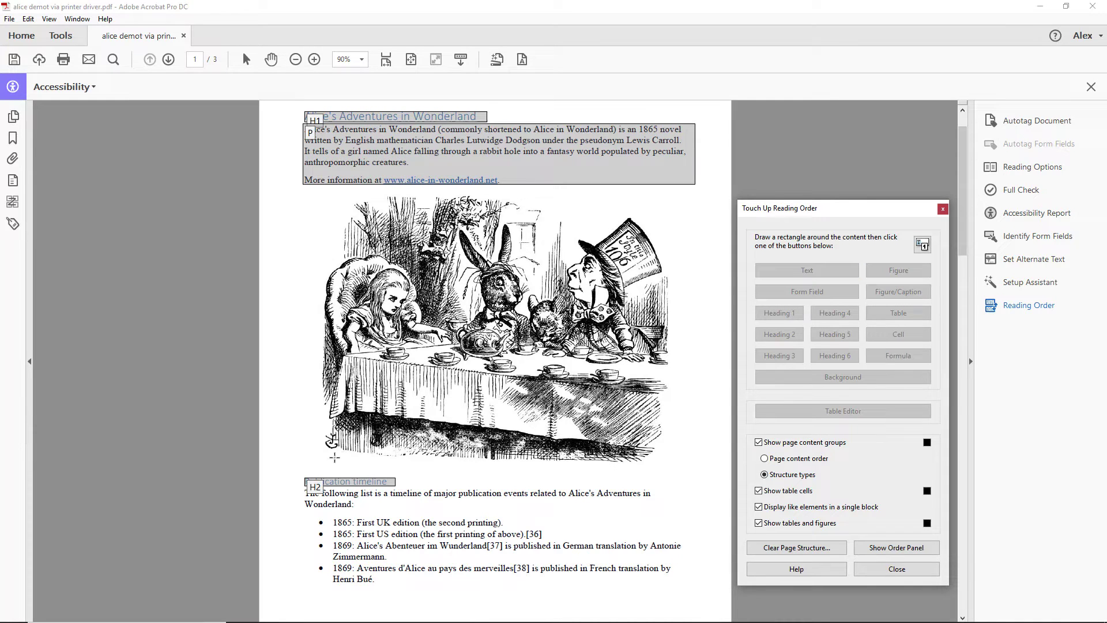
pyautogui.moveTo(296, 486)
pyautogui.mouseDown()
pyautogui.moveTo(510, 533)
pyautogui.moveTo(697, 593)
pyautogui.mouseUp()
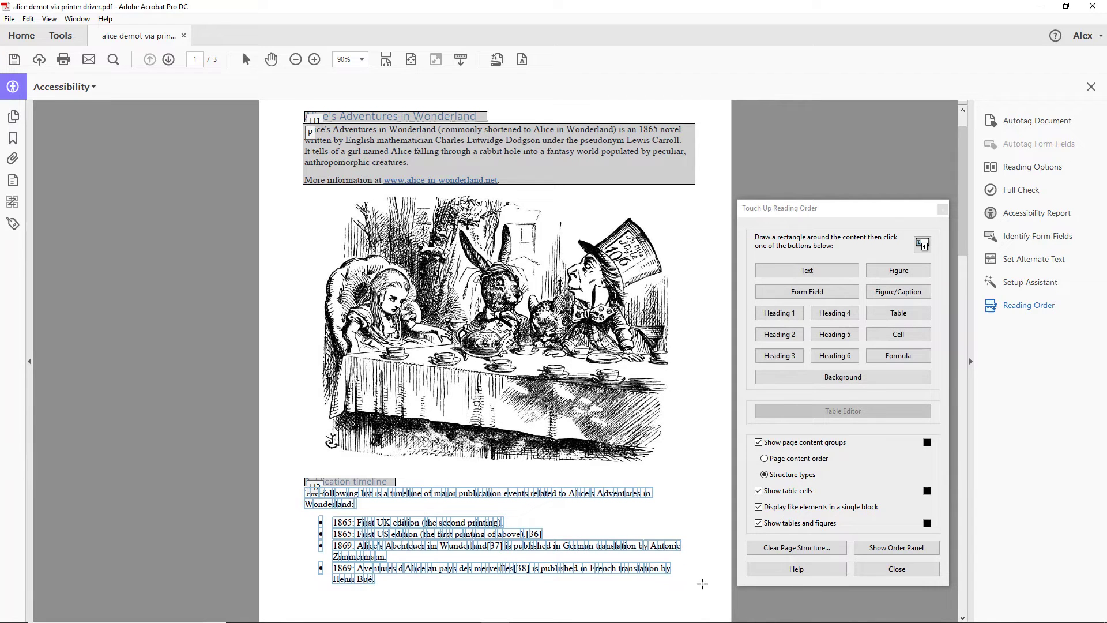
pyautogui.click(792, 271)
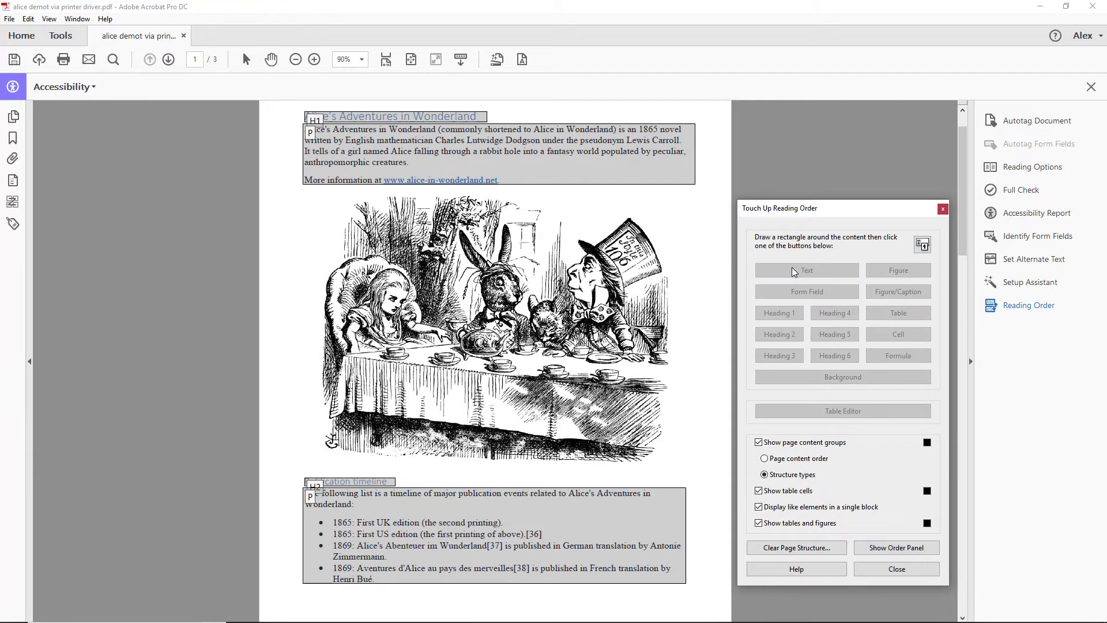
# Tag the tea-party illustration as a Figure and give it alternate text naming Alice, the Rabbit and the Mad Hatter.
pyautogui.moveTo(280, 188)
pyautogui.mouseDown()
pyautogui.moveTo(337, 200)
pyautogui.moveTo(717, 468)
pyautogui.mouseUp()
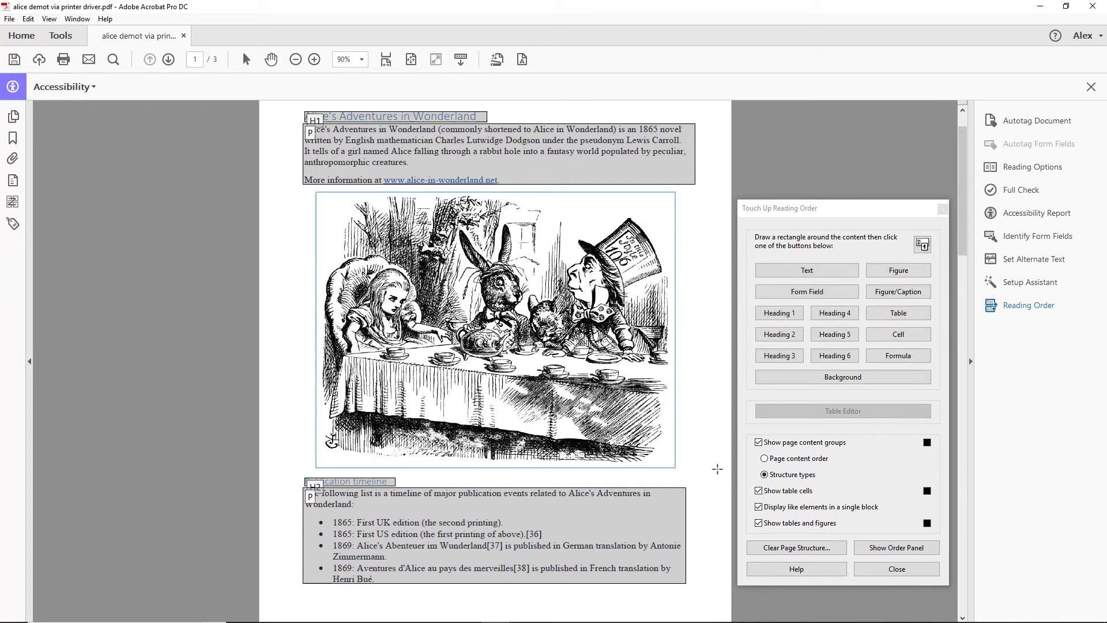
pyautogui.click(869, 275)
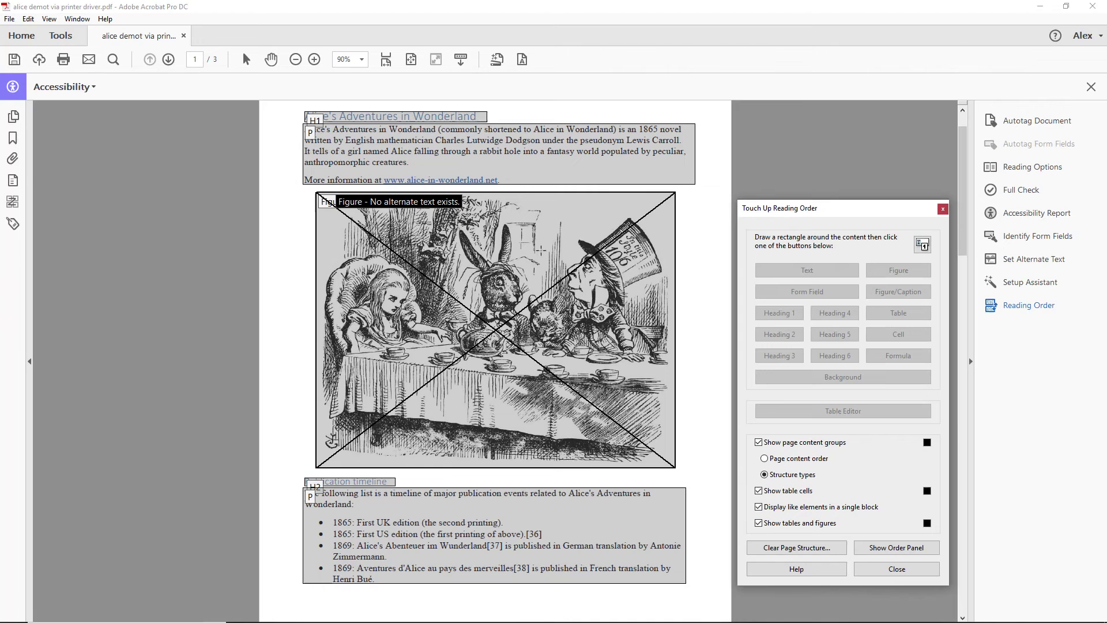
pyautogui.rightClick(322, 203)
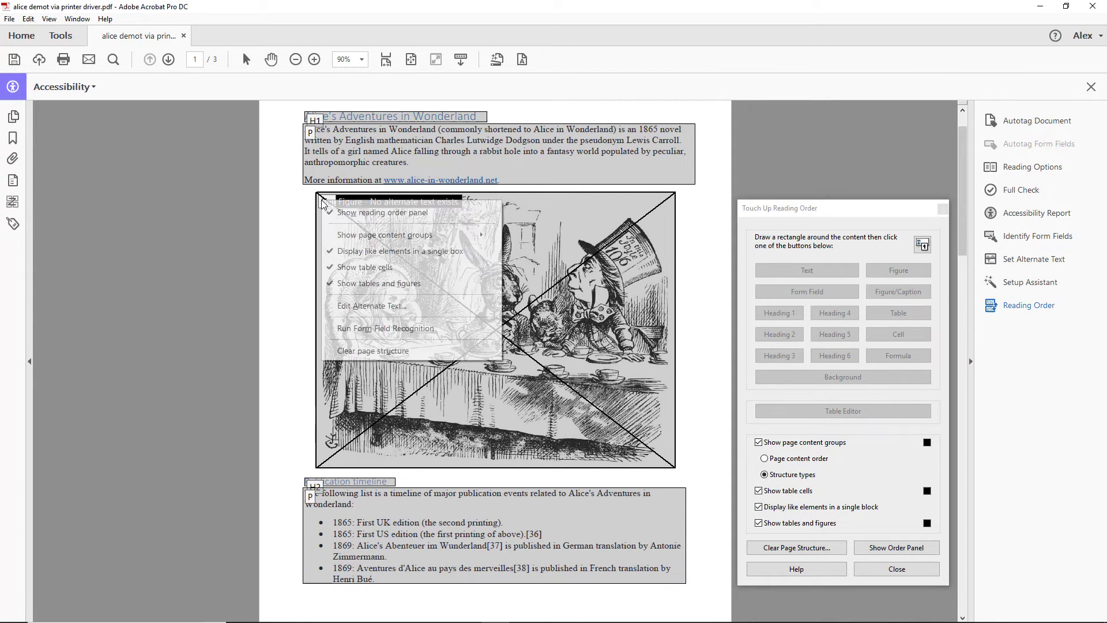
pyautogui.click(392, 306)
pyautogui.write('Alice, the Rabbit and the Mad Hatter at the tea party')
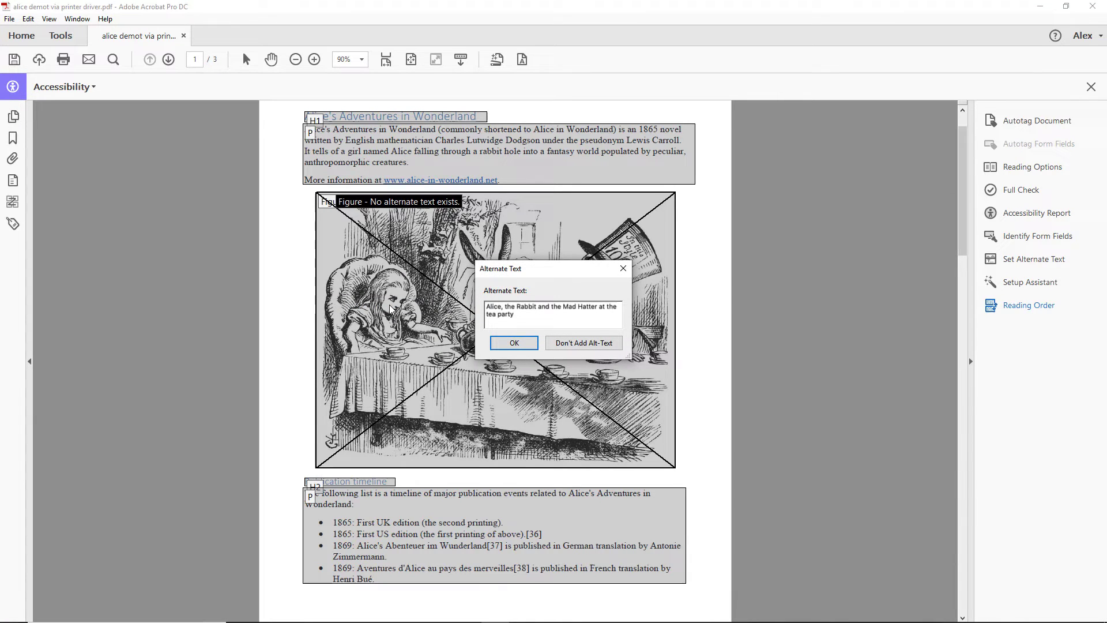
pyautogui.click(514, 343)
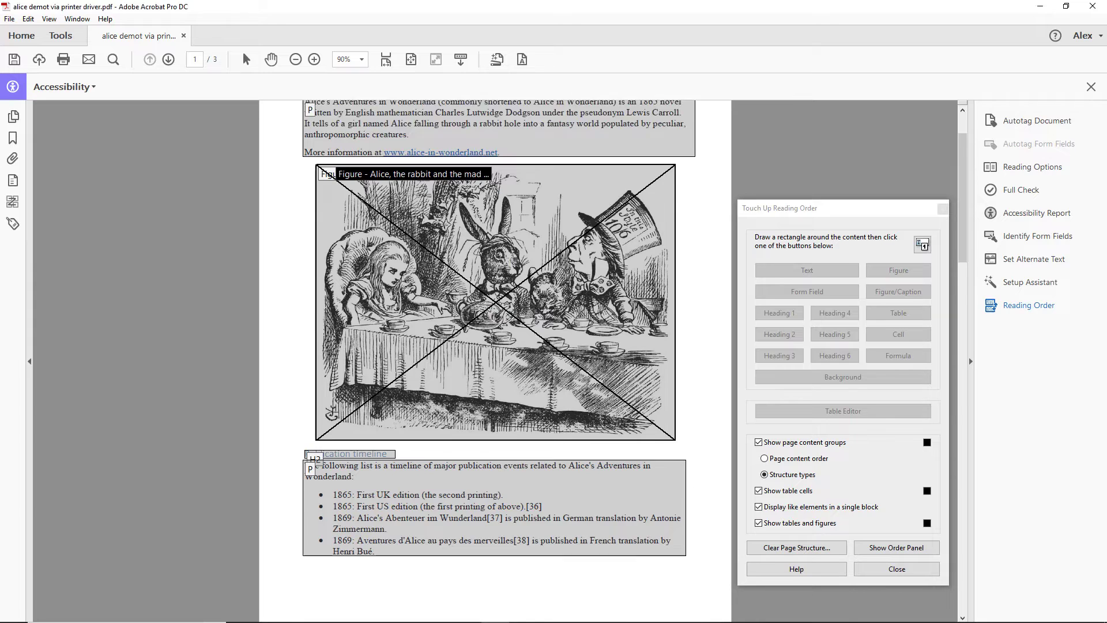
pyautogui.scroll(-3, 486, 341)
pyautogui.scroll(-1, 486, 341)
pyautogui.scroll(-2, 486, 341)
pyautogui.scroll(-3, 486, 342)
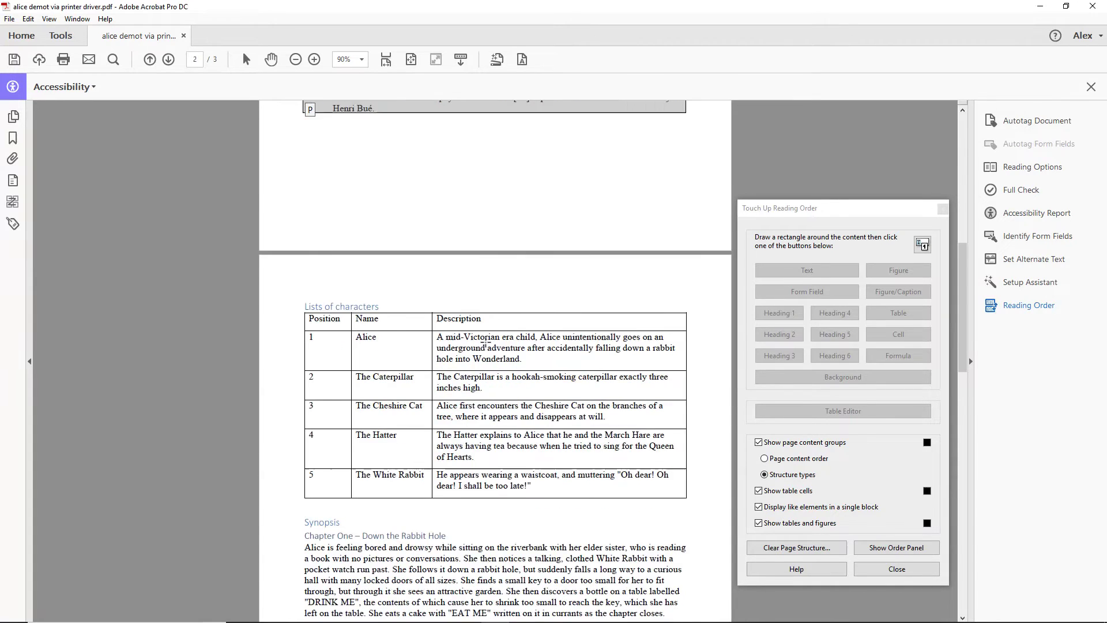
pyautogui.scroll(-2, 486, 342)
pyautogui.scroll(-1, 485, 342)
pyautogui.scroll(-1, 485, 342)
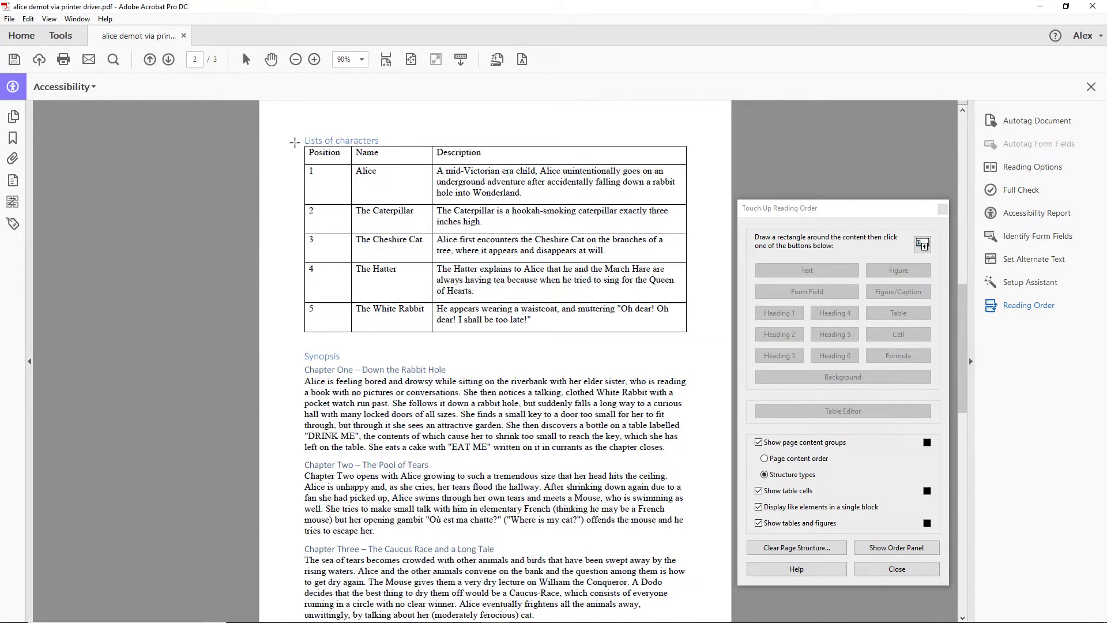
# Tag the Lists of characters region as a Table and show its cells in the Table Editor.
pyautogui.moveTo(294, 143)
pyautogui.mouseDown()
pyautogui.moveTo(639, 297)
pyautogui.moveTo(697, 337)
pyautogui.mouseUp()
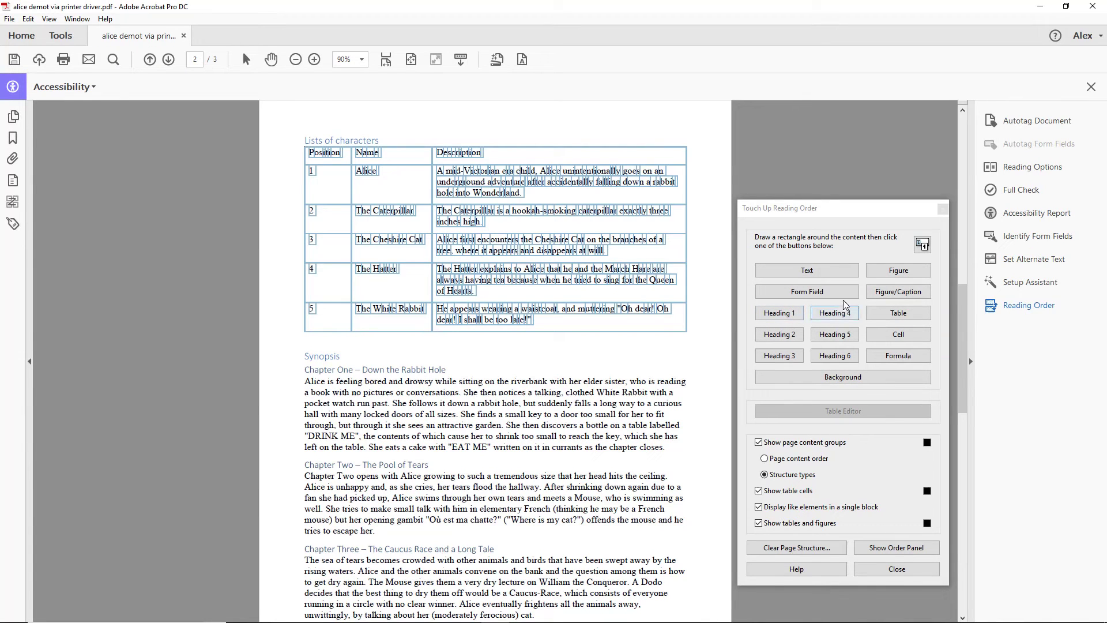
pyautogui.click(882, 316)
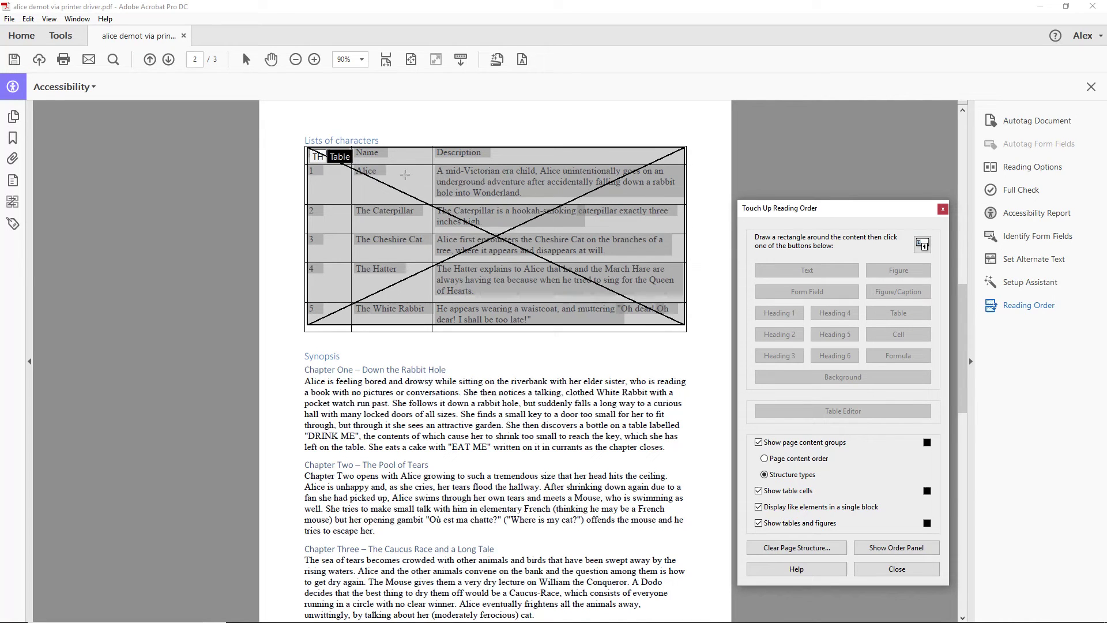
pyautogui.rightClick(404, 178)
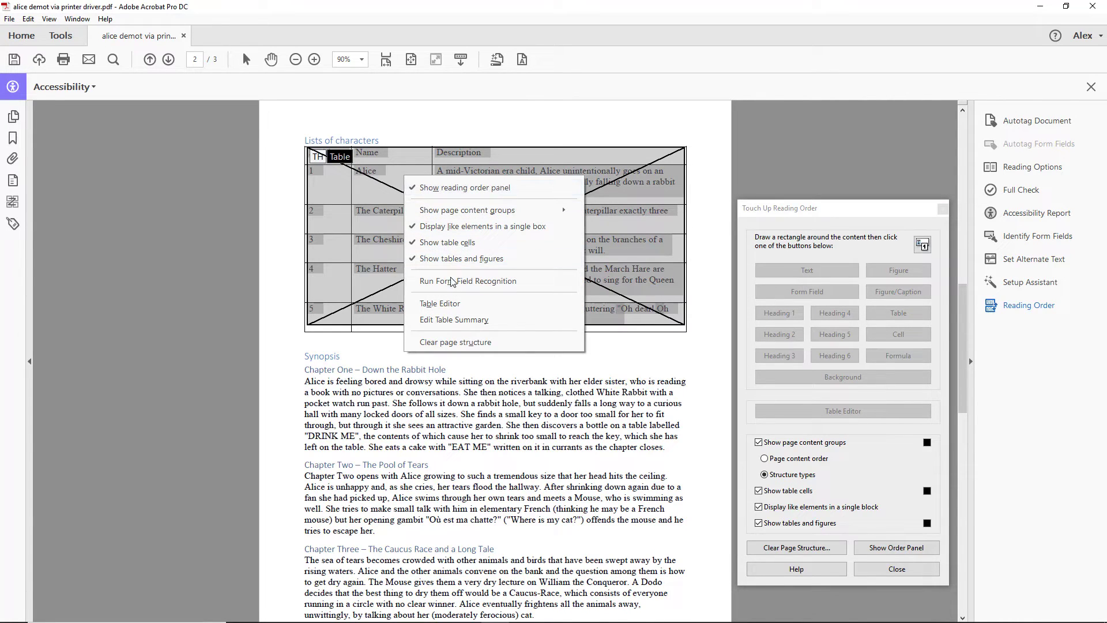
pyautogui.click(455, 305)
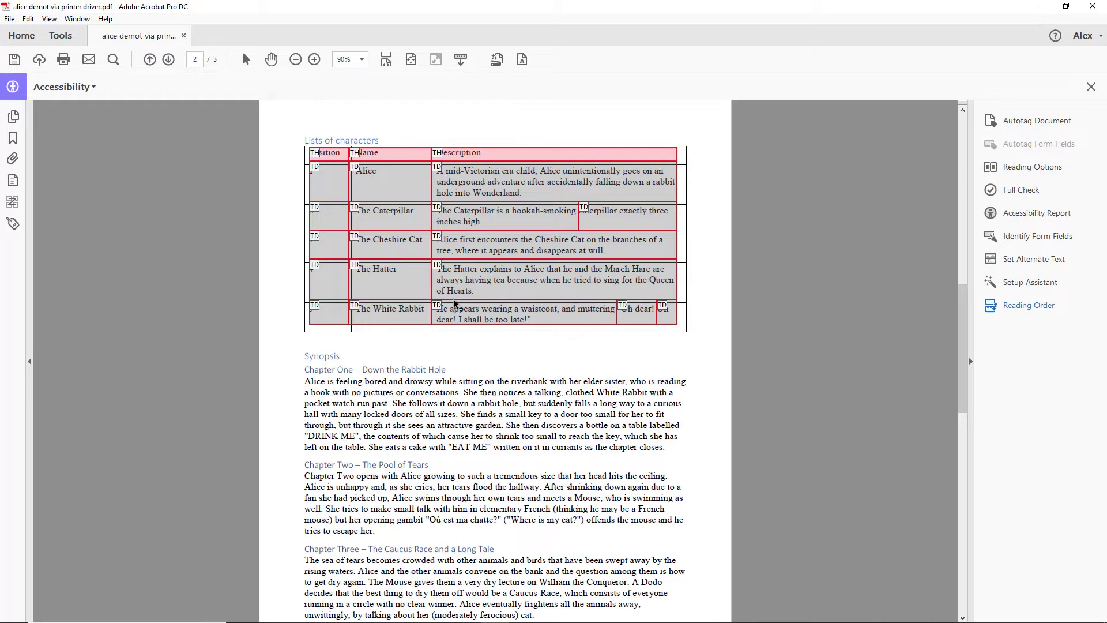
# Expand the tag tree down to Sect > Table > third TR and its third and fourth TD cells.
pyautogui.click(12, 225)
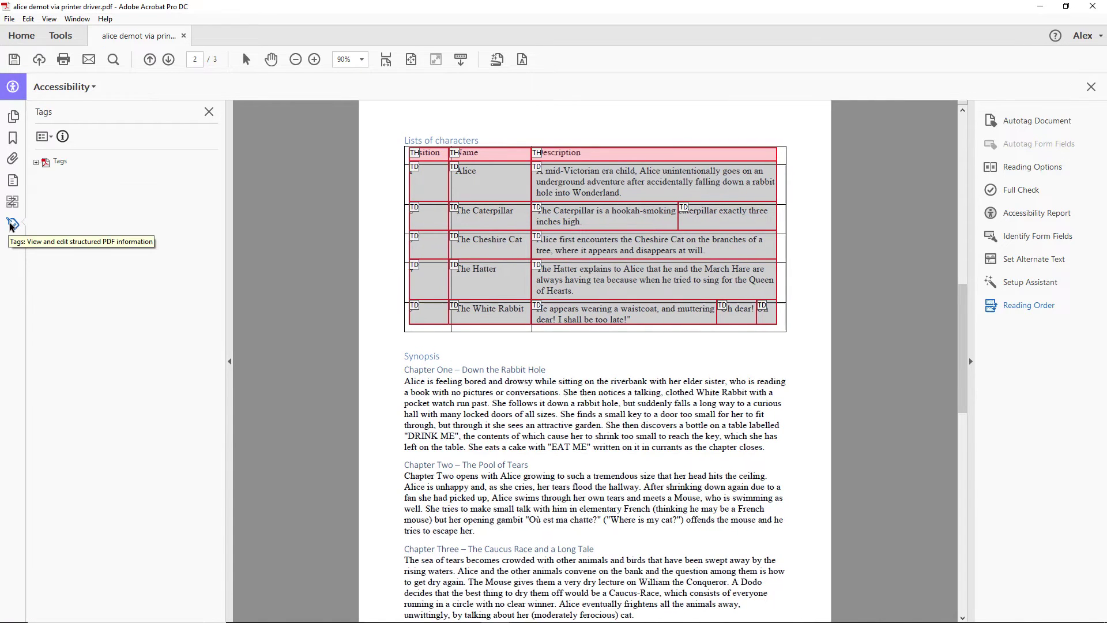
pyautogui.click(36, 162)
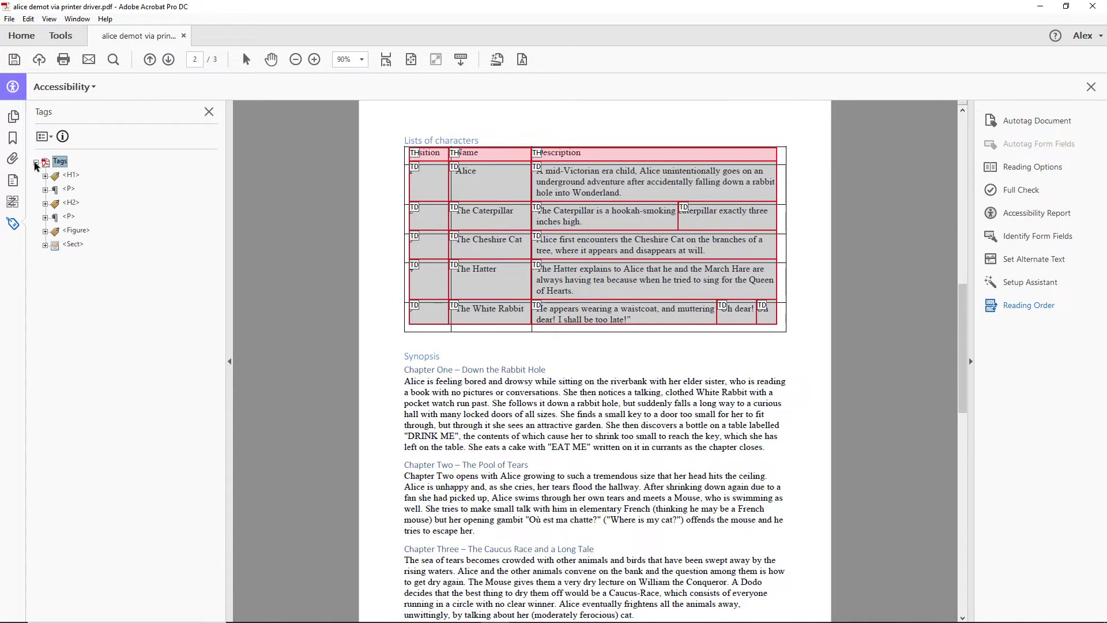
pyautogui.click(44, 245)
pyautogui.click(55, 259)
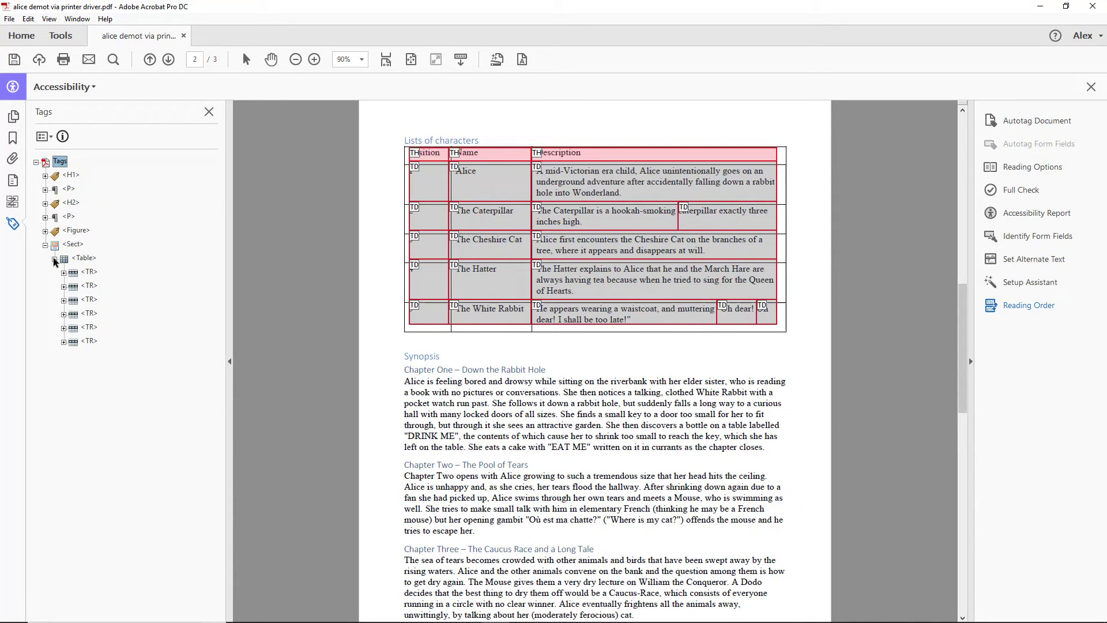
pyautogui.click(64, 300)
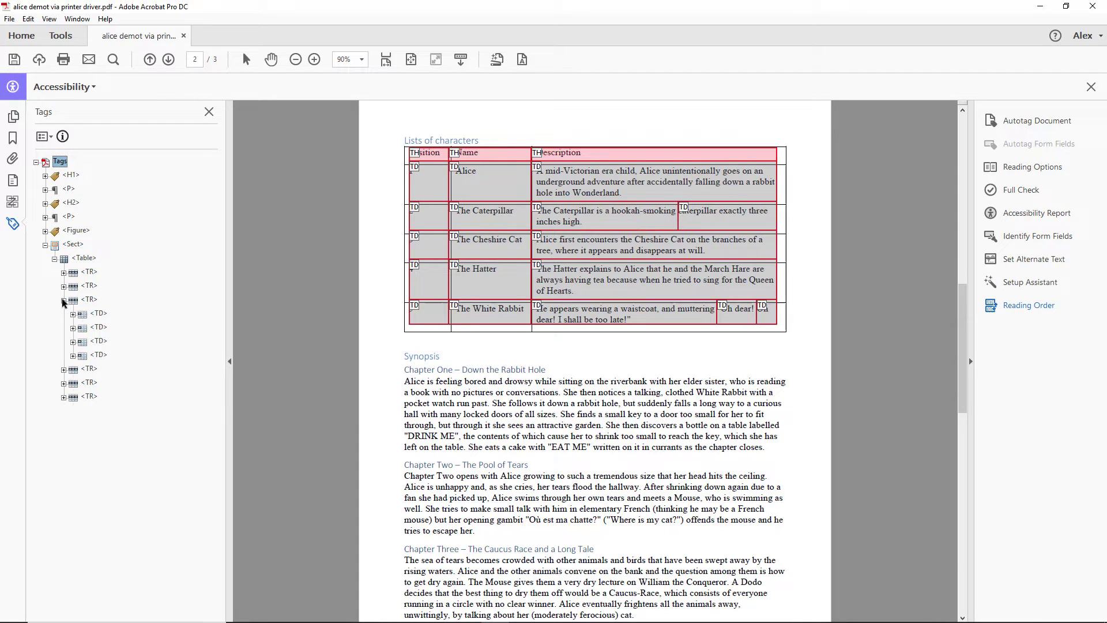
pyautogui.click(72, 341)
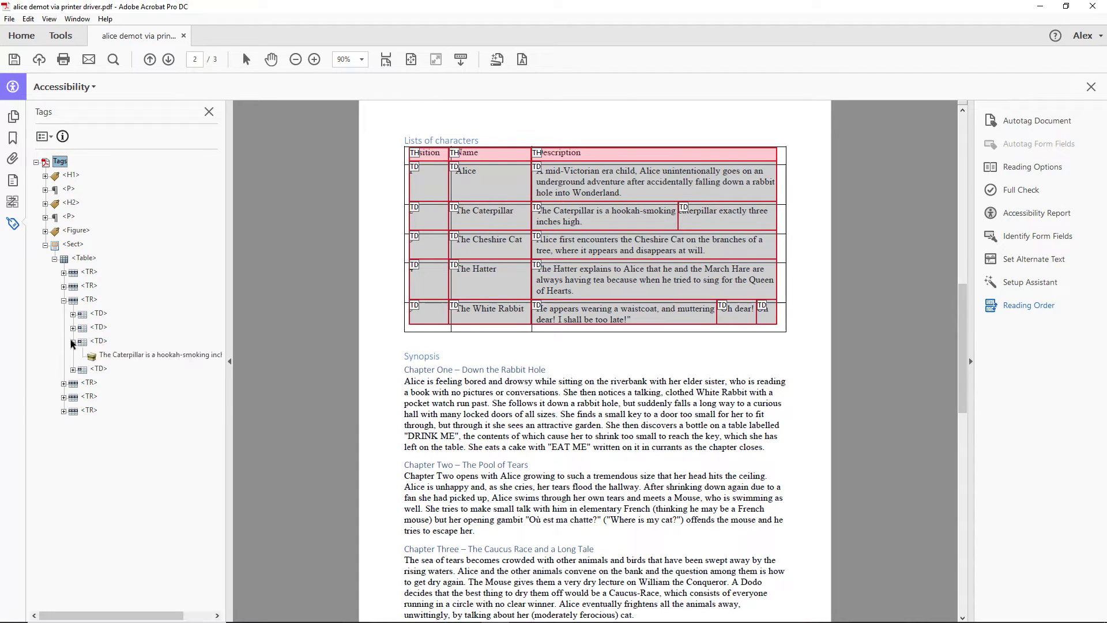
pyautogui.click(73, 368)
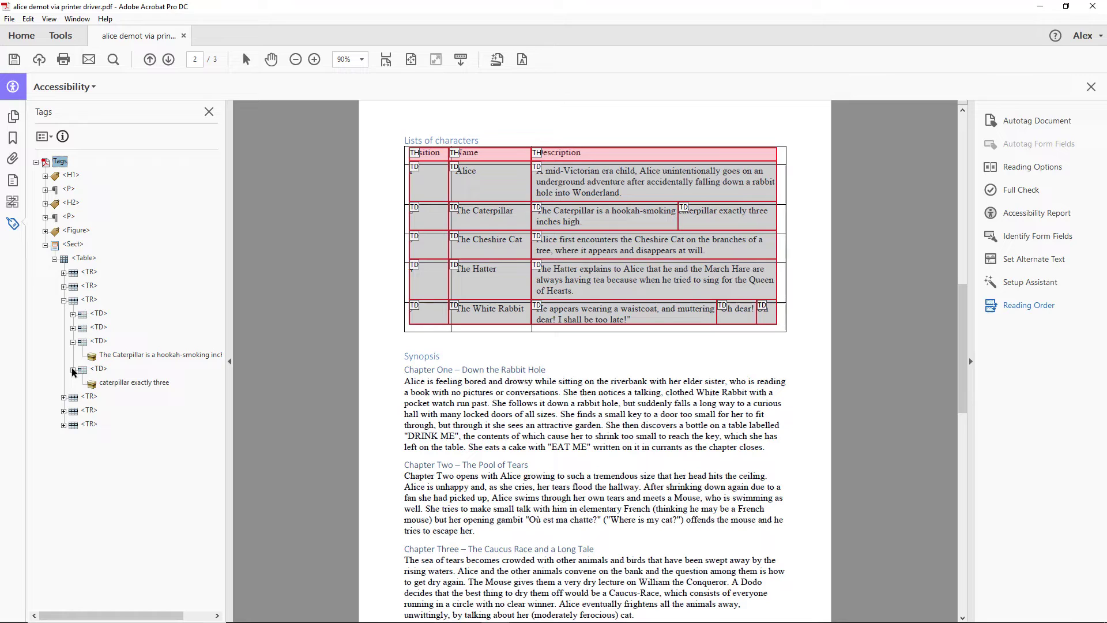
# Inspect the text tags showing the Caterpillar description split across two cells.
pyautogui.click(107, 386)
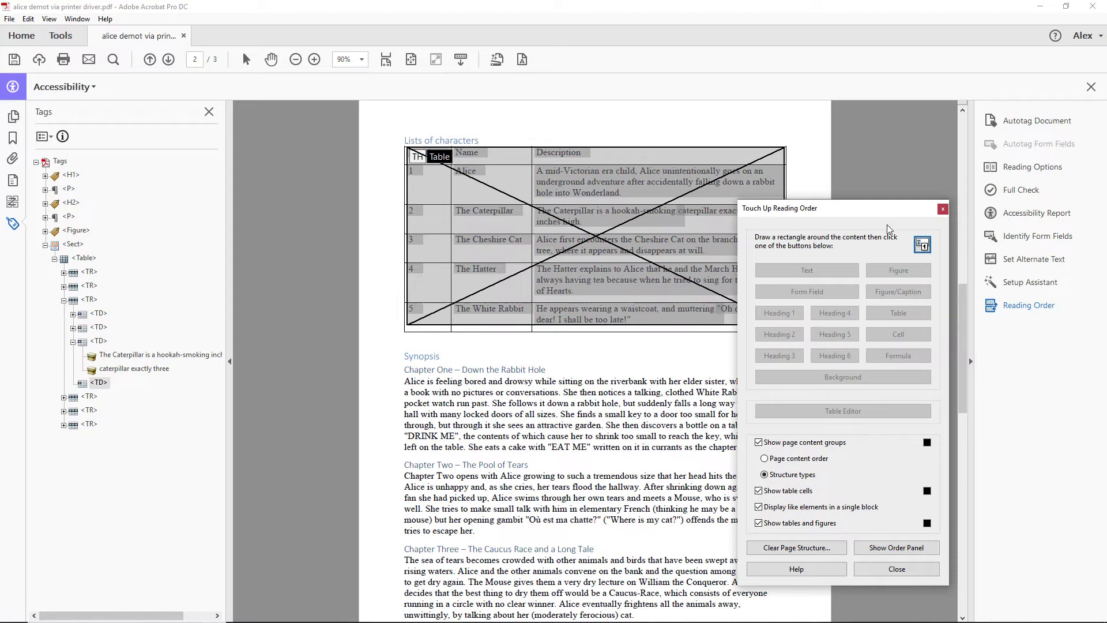
pyautogui.click(943, 208)
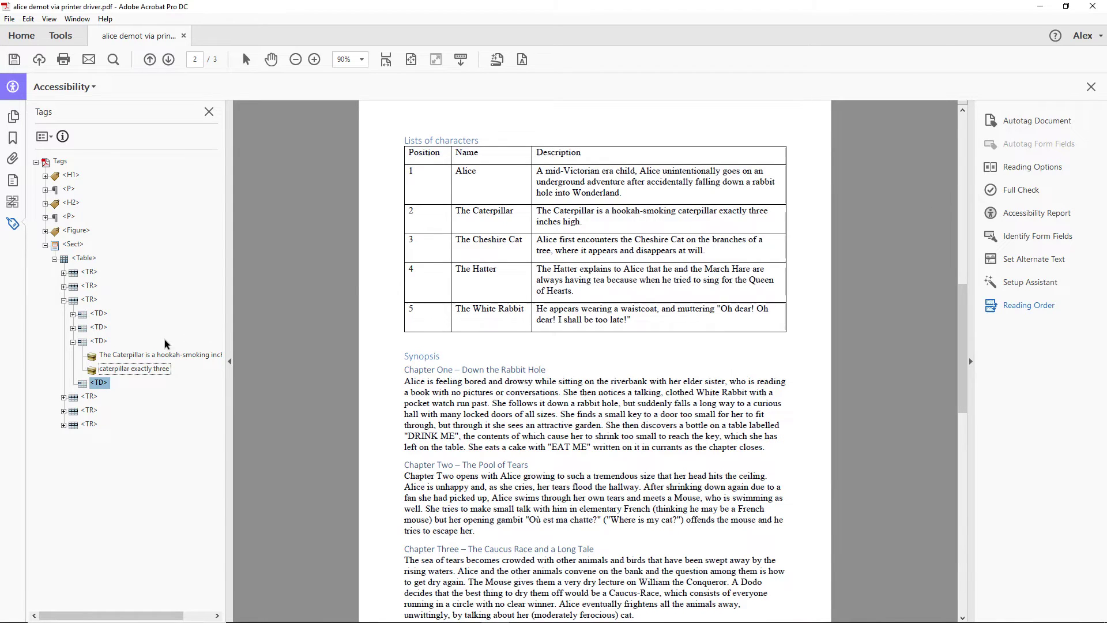
pyautogui.click(138, 356)
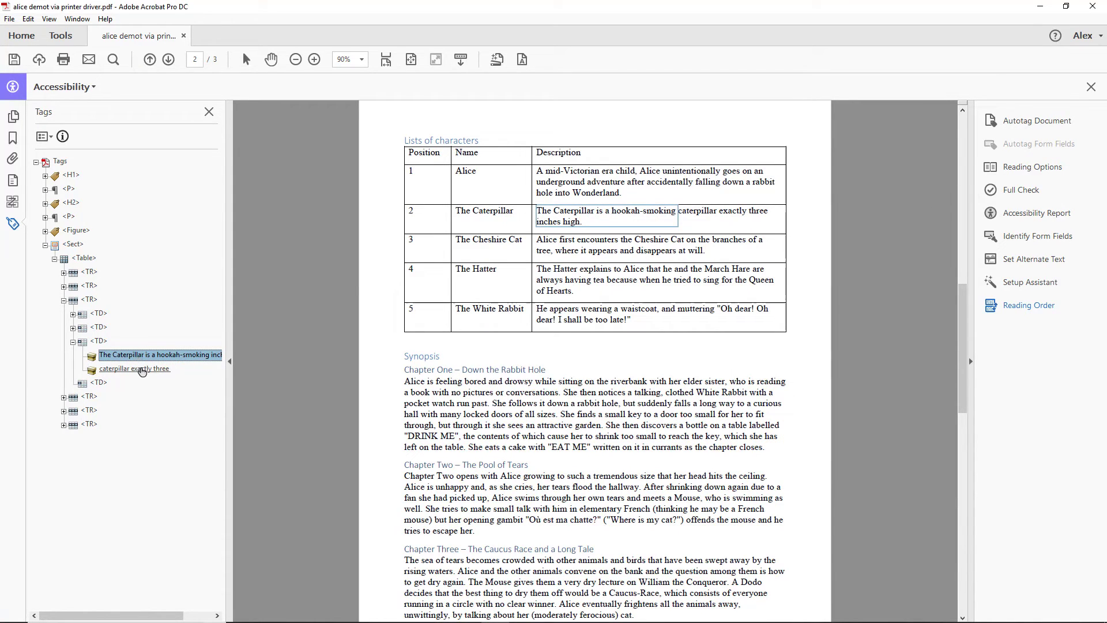
pyautogui.click(142, 369)
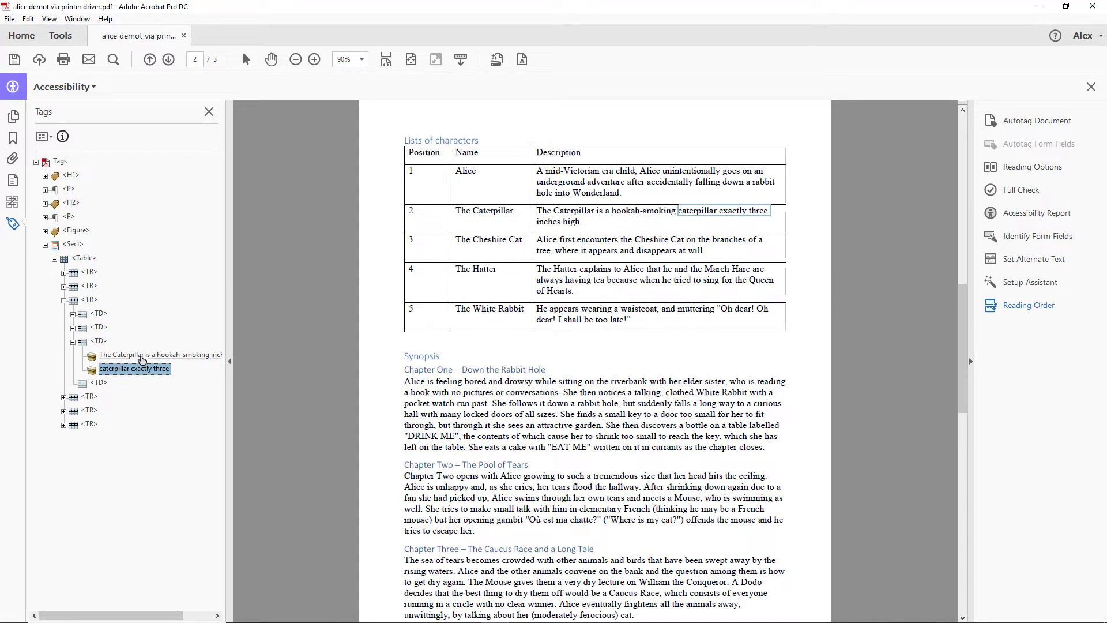
pyautogui.click(139, 355)
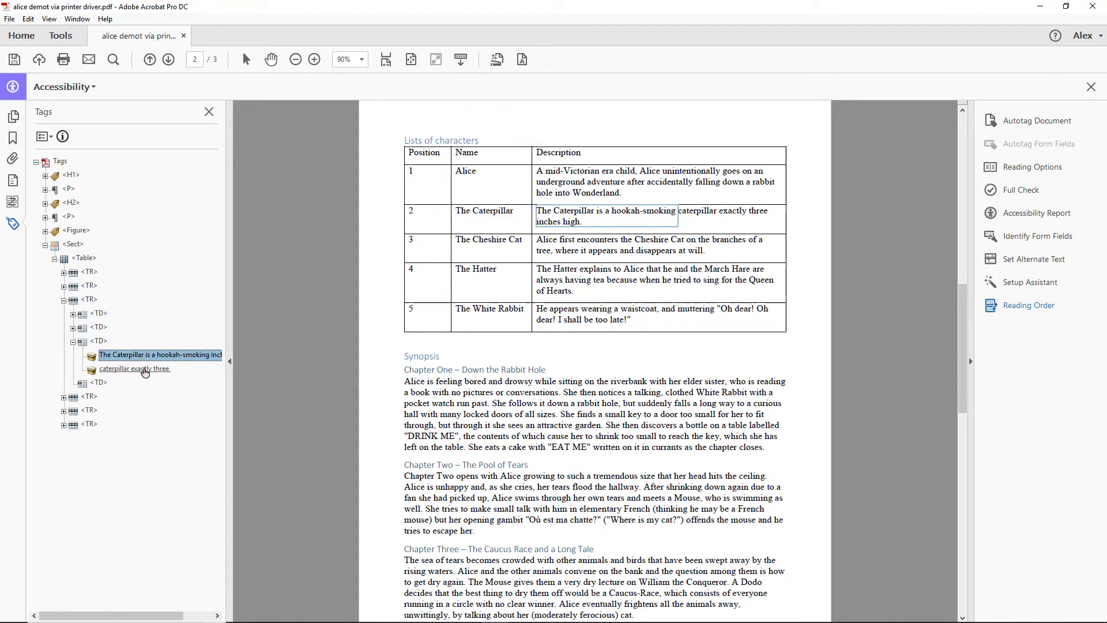
pyautogui.click(142, 370)
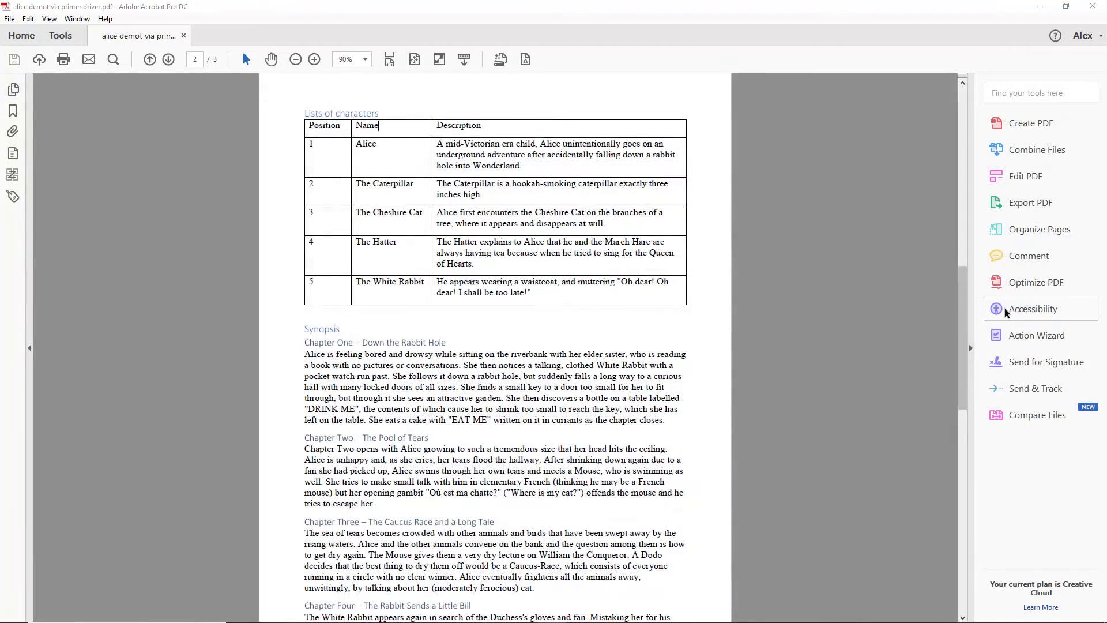
# With the Reading Order touch-up tool, outline the Position header and tag it as a table cell.
pyautogui.click(1007, 309)
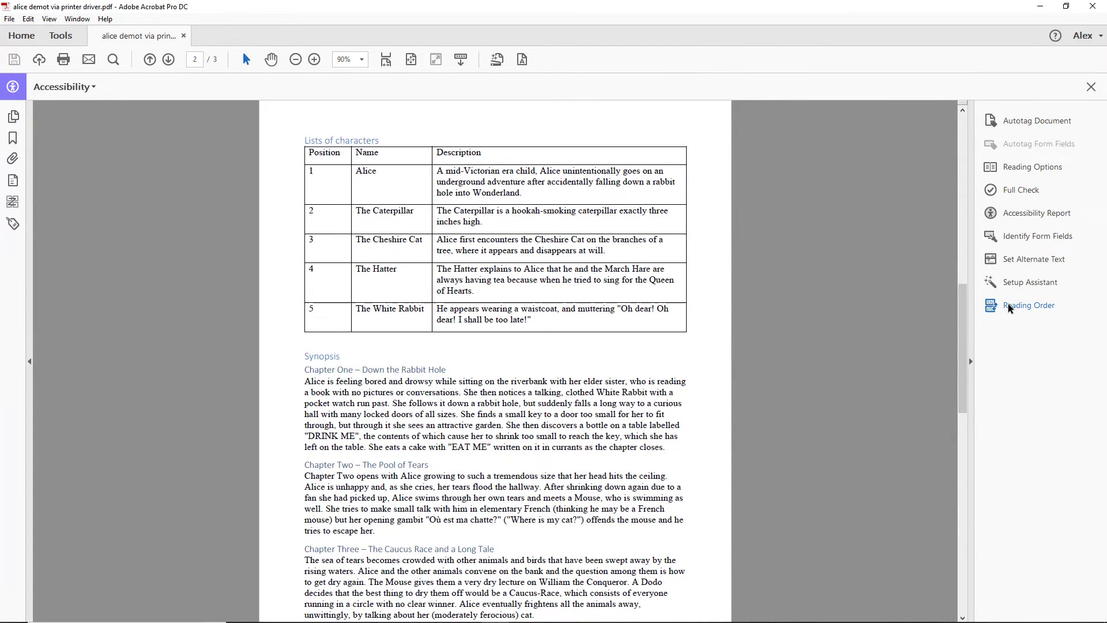
pyautogui.click(1008, 304)
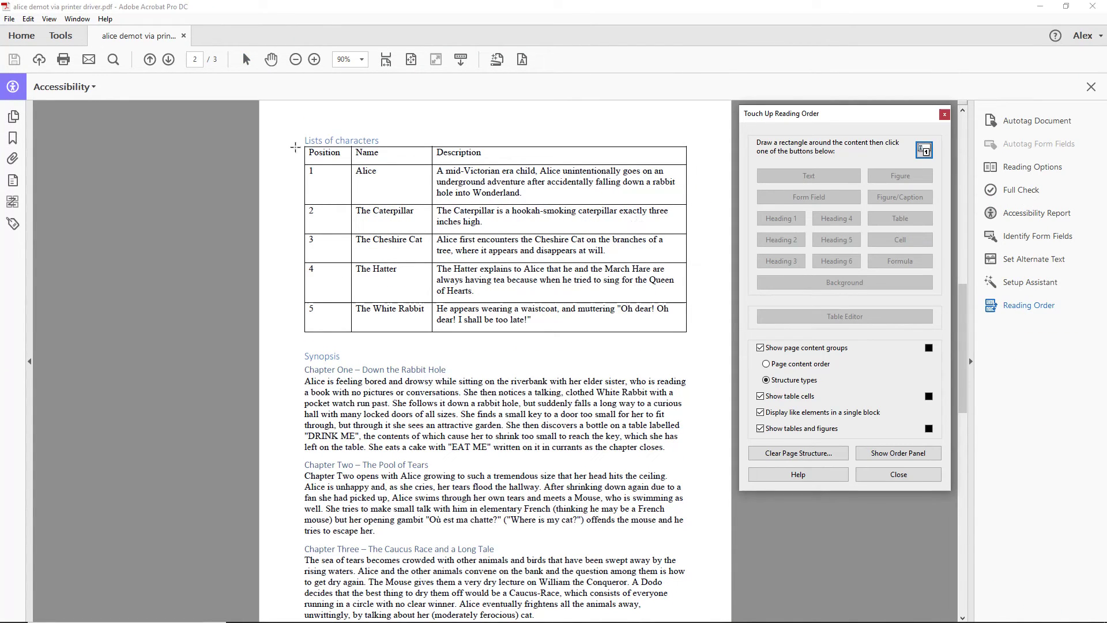
pyautogui.moveTo(295, 146); pyautogui.dragTo(344, 162)
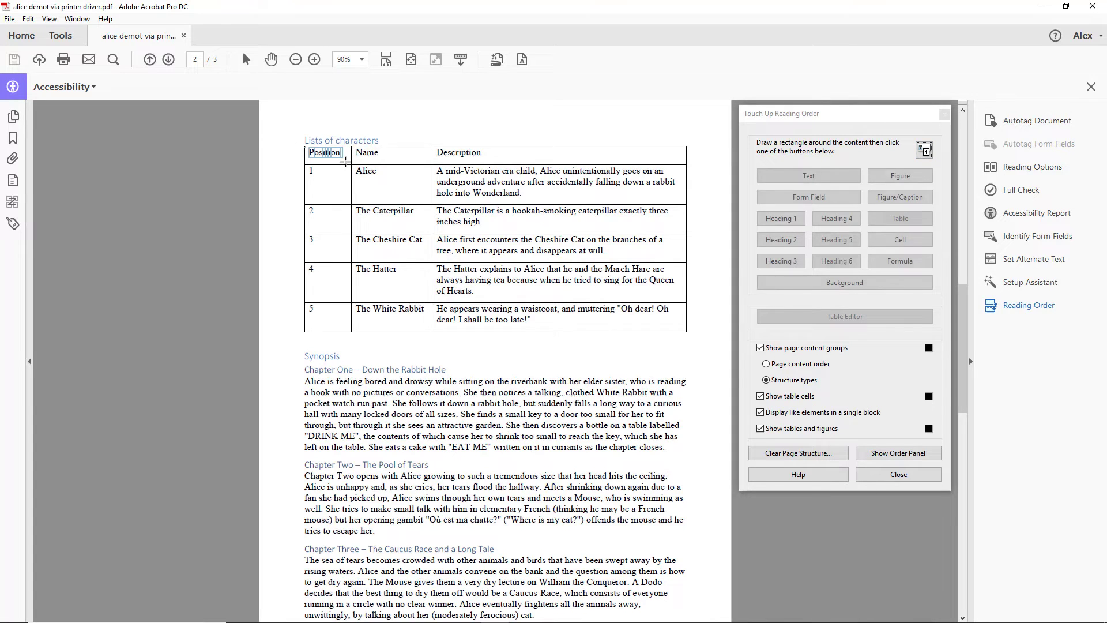
pyautogui.click(891, 241)
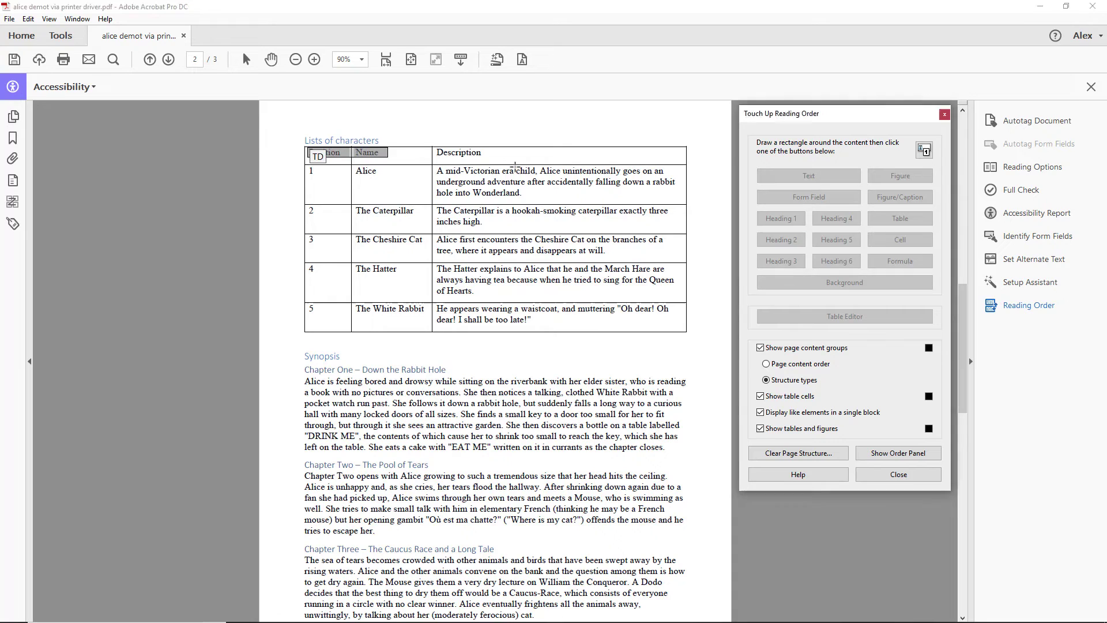
# Select the header, Alice, Caterpillar and The Hatter rows of the characters table.
pyautogui.moveTo(351, 143); pyautogui.dragTo(490, 176)
pyautogui.moveTo(425, 158); pyautogui.dragTo(481, 263)
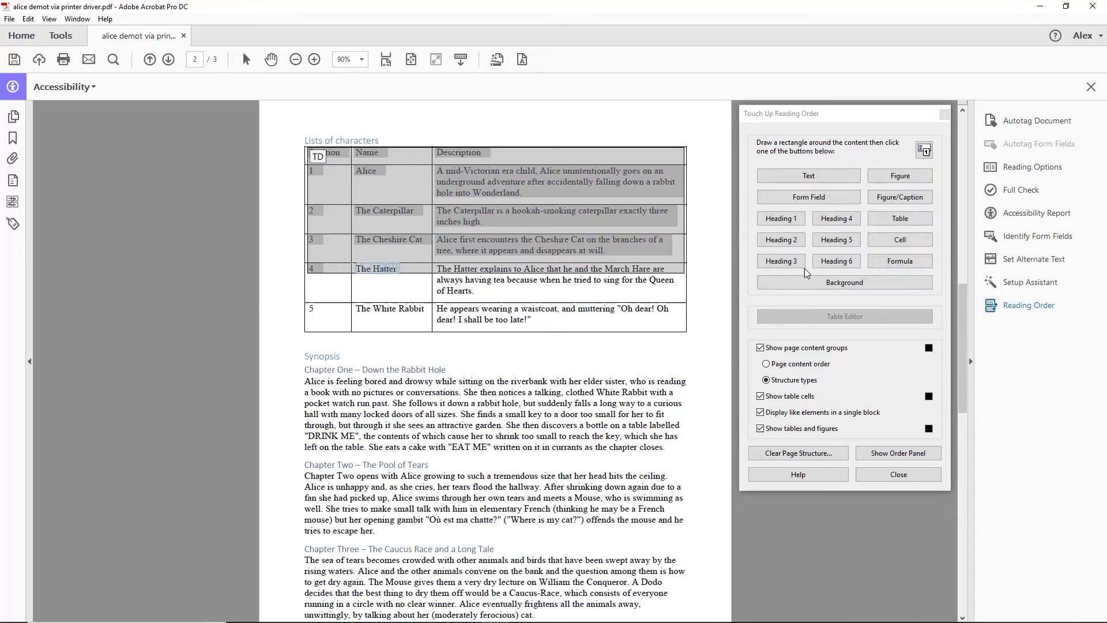
pyautogui.moveTo(342, 300)
pyautogui.mouseDown()
pyautogui.moveTo(426, 318)
pyautogui.moveTo(687, 334)
pyautogui.mouseUp()
# Add a new root-level tag of type Table in the Tags panel.
pyautogui.click(945, 113)
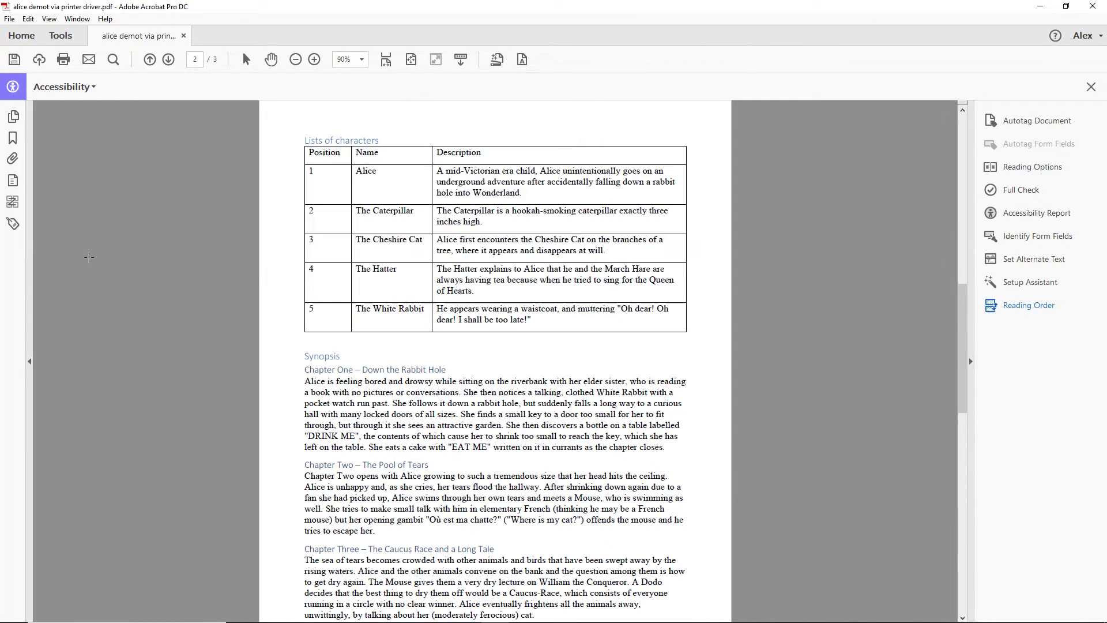
pyautogui.click(12, 223)
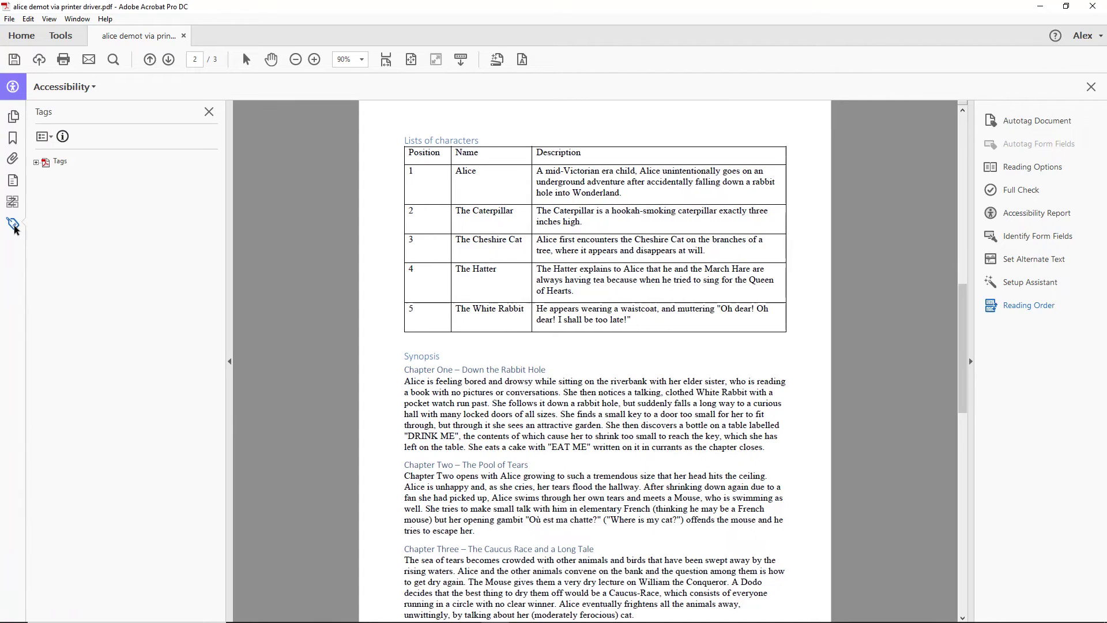
pyautogui.click(35, 162)
pyautogui.rightClick(52, 163)
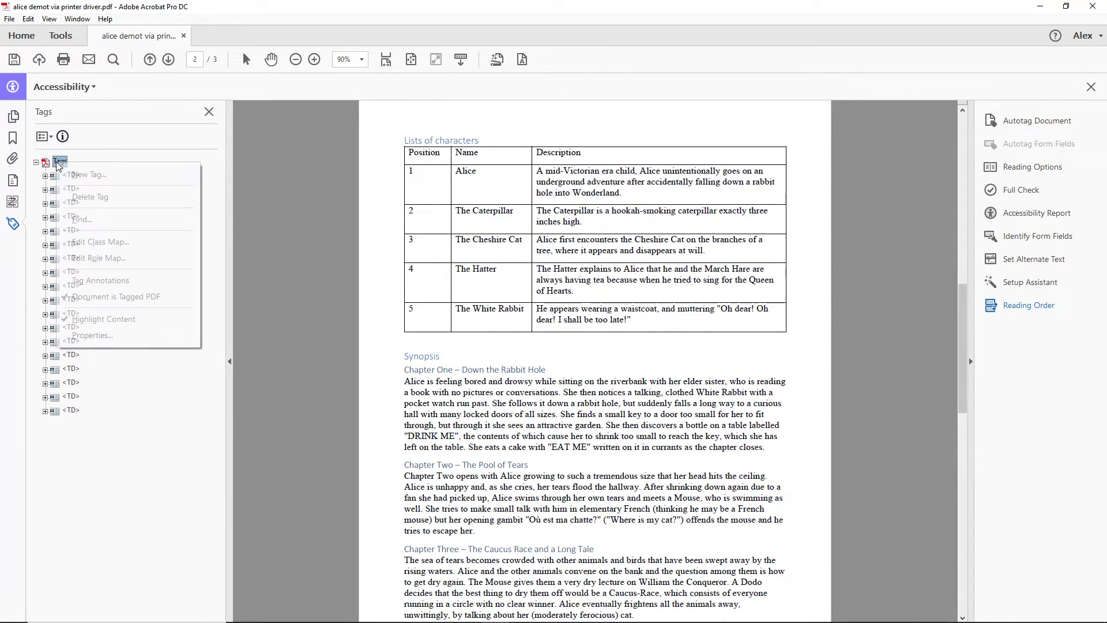
pyautogui.click(86, 174)
pyautogui.click(587, 299)
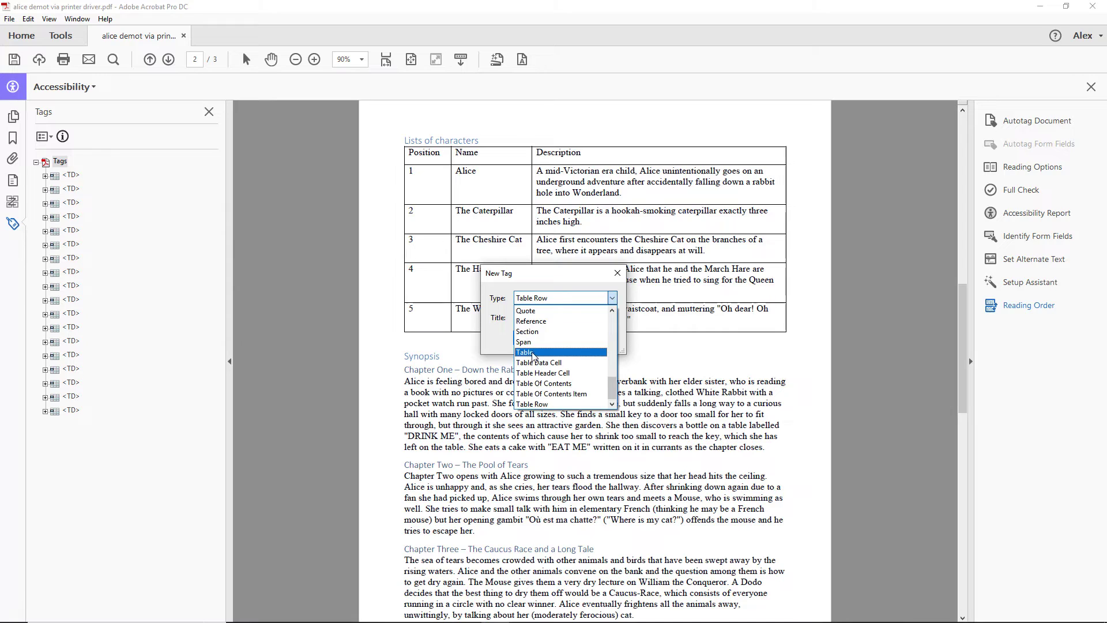
pyautogui.click(535, 355)
pyautogui.click(532, 339)
# Add a first Table Row tag under the Table and move two cell tags into it.
pyautogui.rightClick(76, 426)
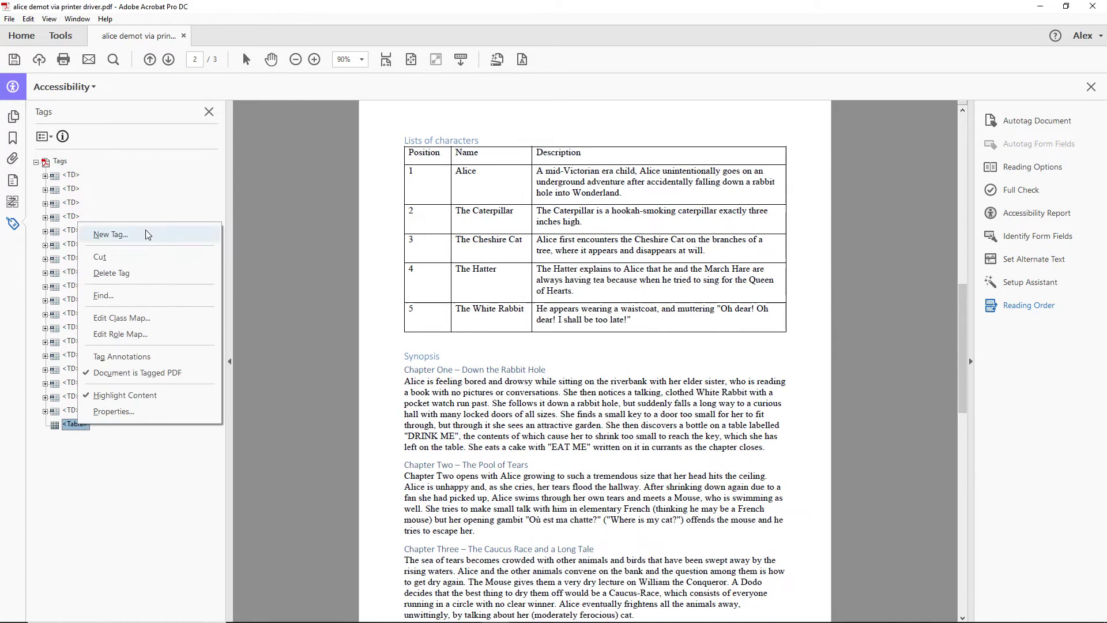
pyautogui.click(122, 233)
pyautogui.click(610, 299)
pyautogui.click(533, 404)
pyautogui.click(531, 339)
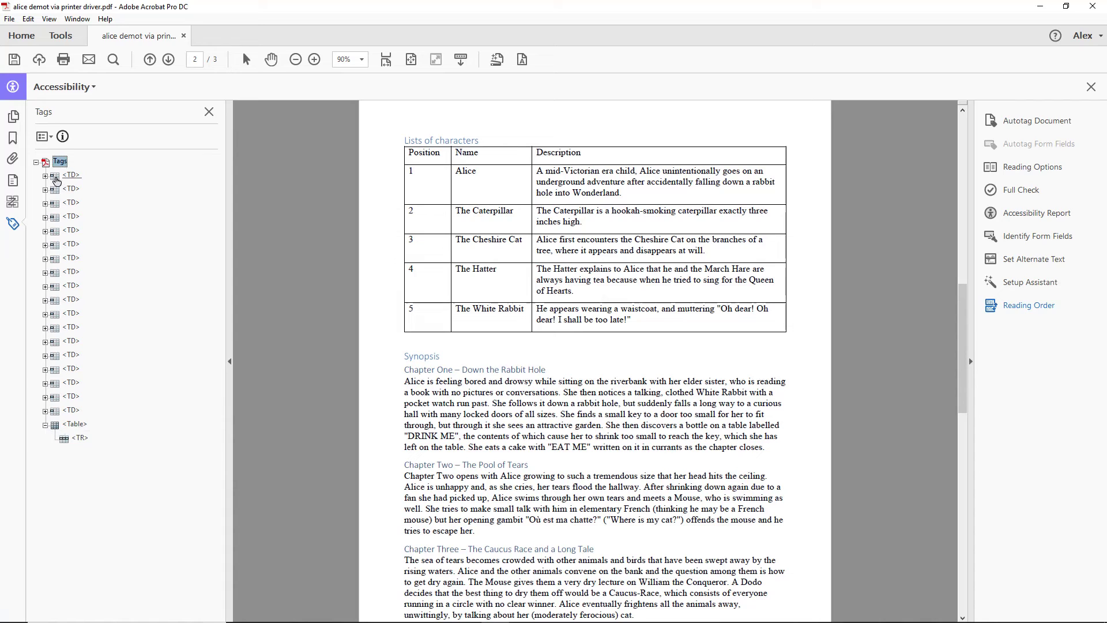
pyautogui.moveTo(69, 175)
pyautogui.mouseDown()
pyautogui.moveTo(110, 237)
pyautogui.moveTo(85, 441)
pyautogui.mouseUp()
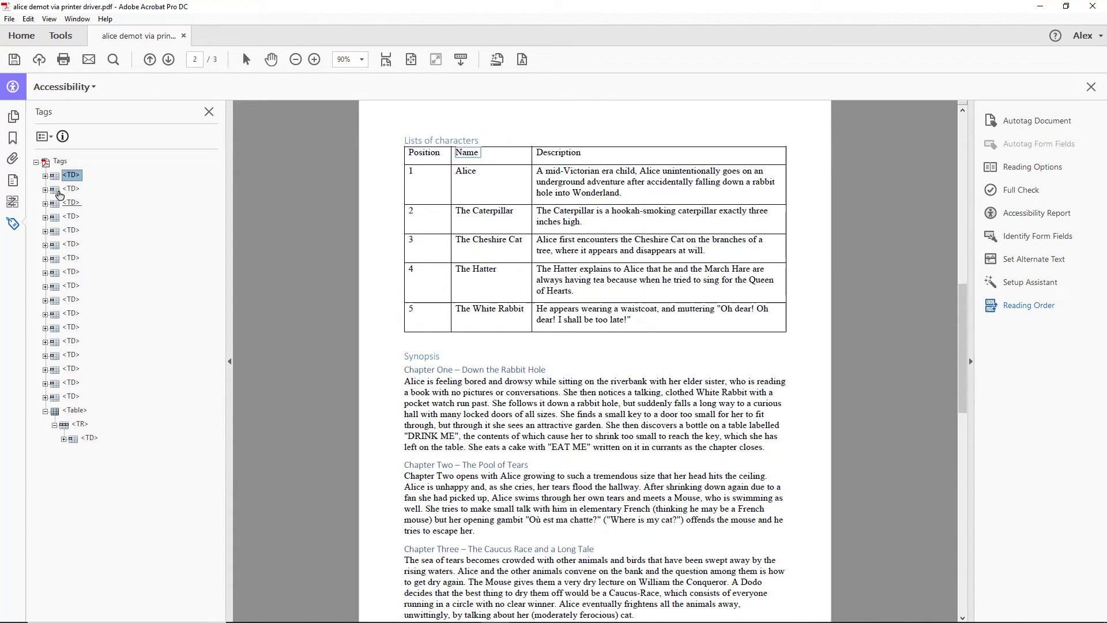
pyautogui.moveTo(69, 175); pyautogui.dragTo(77, 440)
# Add the second and third Table Row tags and move their cell tags into them.
pyautogui.rightClick(66, 400)
pyautogui.click(96, 154)
pyautogui.press('Return')
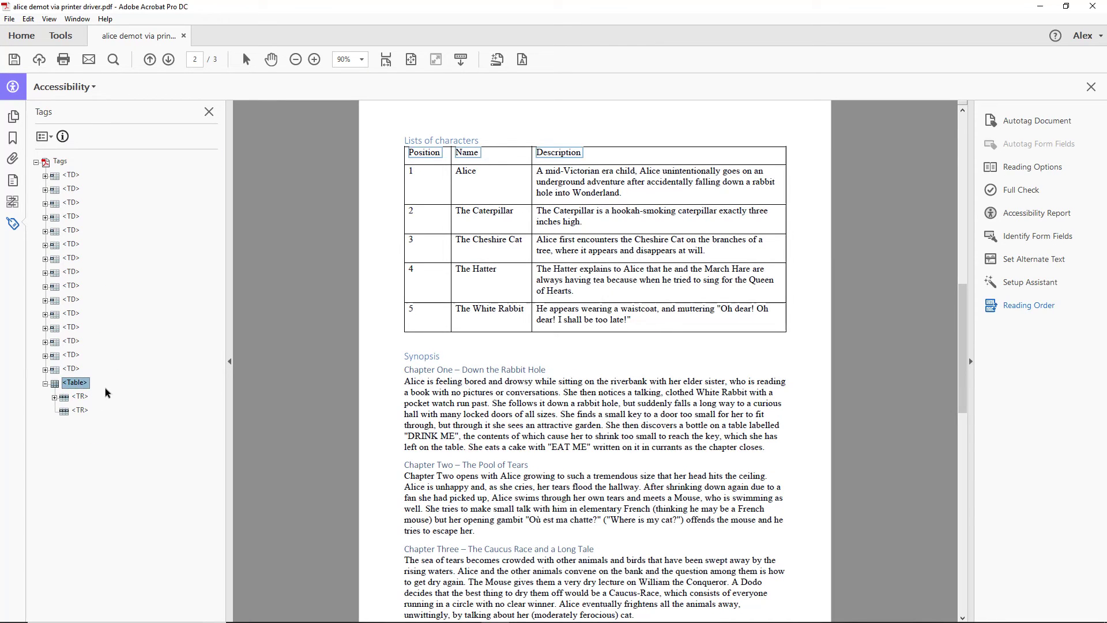
pyautogui.moveTo(70, 174)
pyautogui.mouseDown()
pyautogui.moveTo(84, 420)
pyautogui.moveTo(79, 369)
pyautogui.mouseUp()
pyautogui.rightClick(76, 370)
pyautogui.click(95, 123)
pyautogui.press('Return')
pyautogui.moveTo(70, 175); pyautogui.dragTo(80, 355)
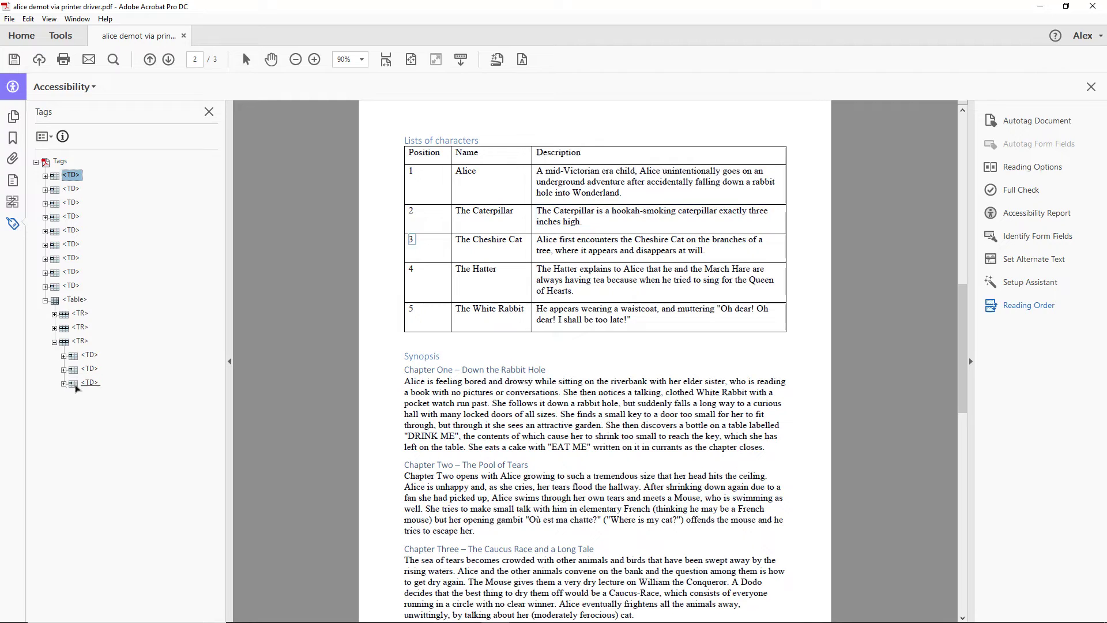
# Add the fourth and fifth Table Row tags and move their cell tags into them.
pyautogui.rightClick(75, 299)
pyautogui.click(96, 309)
pyautogui.press('Return')
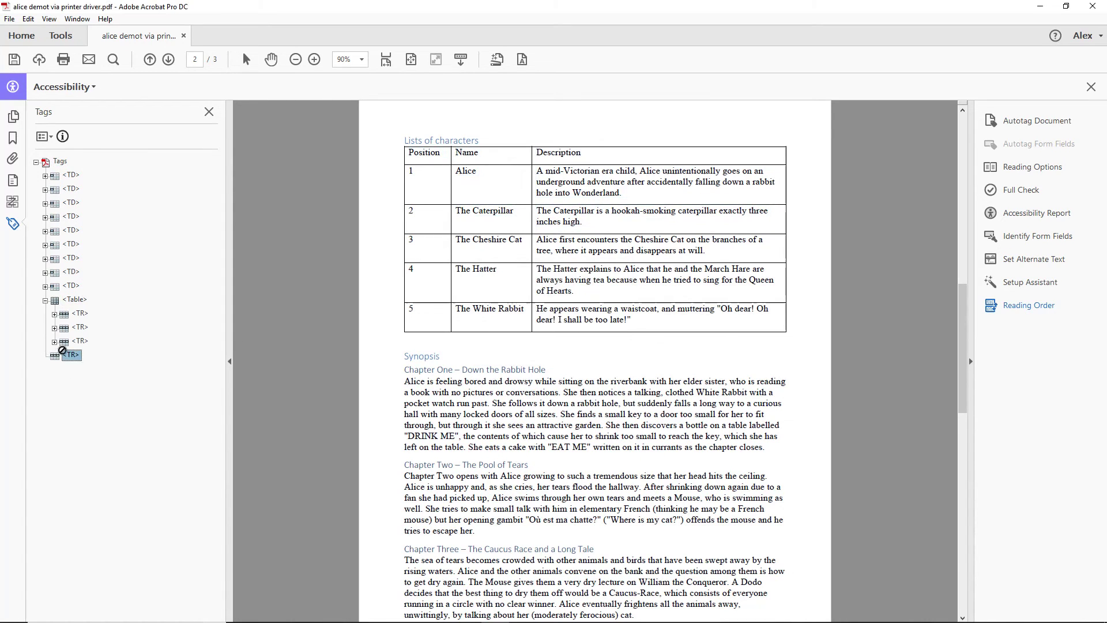
pyautogui.moveTo(69, 175); pyautogui.dragTo(79, 355)
pyautogui.rightClick(75, 257)
pyautogui.click(96, 269)
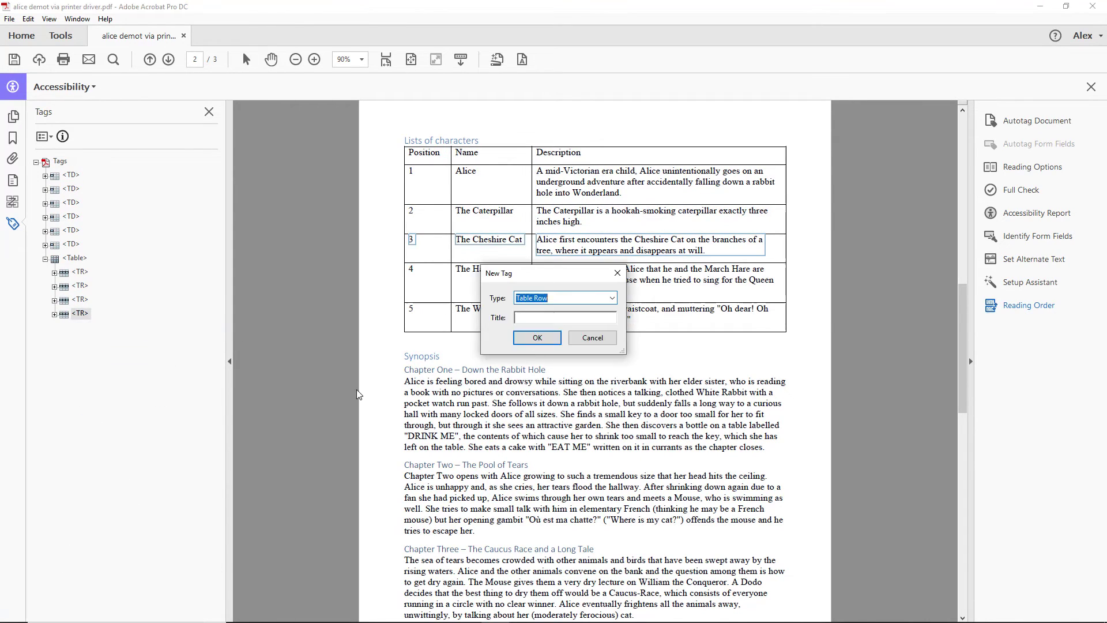
pyautogui.press('Return')
pyautogui.moveTo(70, 175)
pyautogui.mouseDown()
pyautogui.moveTo(85, 337)
pyautogui.moveTo(80, 313)
pyautogui.mouseUp()
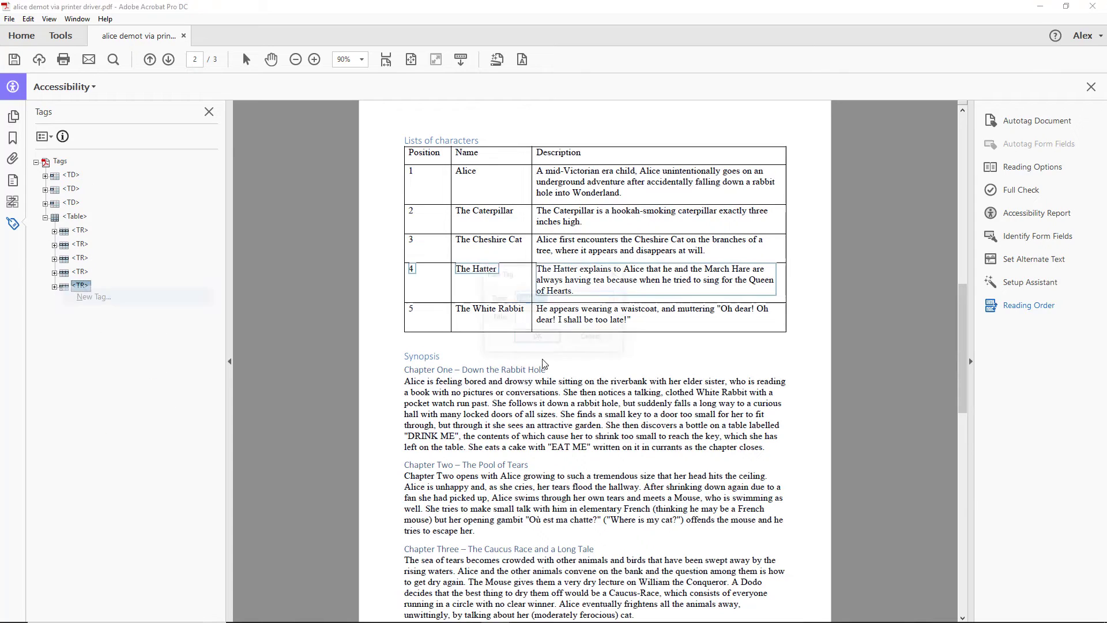
# Add the sixth Table Row tag, move the remaining cell tags into it and check the row.
pyautogui.rightClick(74, 217)
pyautogui.click(95, 227)
pyautogui.press('Return')
pyautogui.moveTo(70, 175)
pyautogui.mouseDown()
pyautogui.moveTo(97, 287)
pyautogui.moveTo(80, 272)
pyautogui.mouseUp()
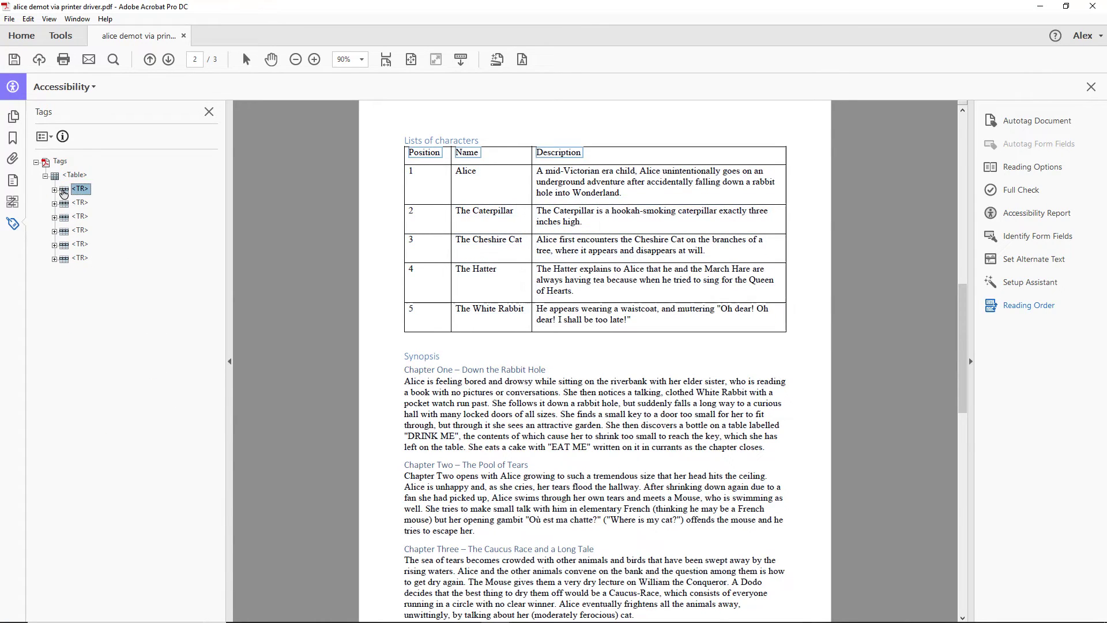
pyautogui.click(54, 257)
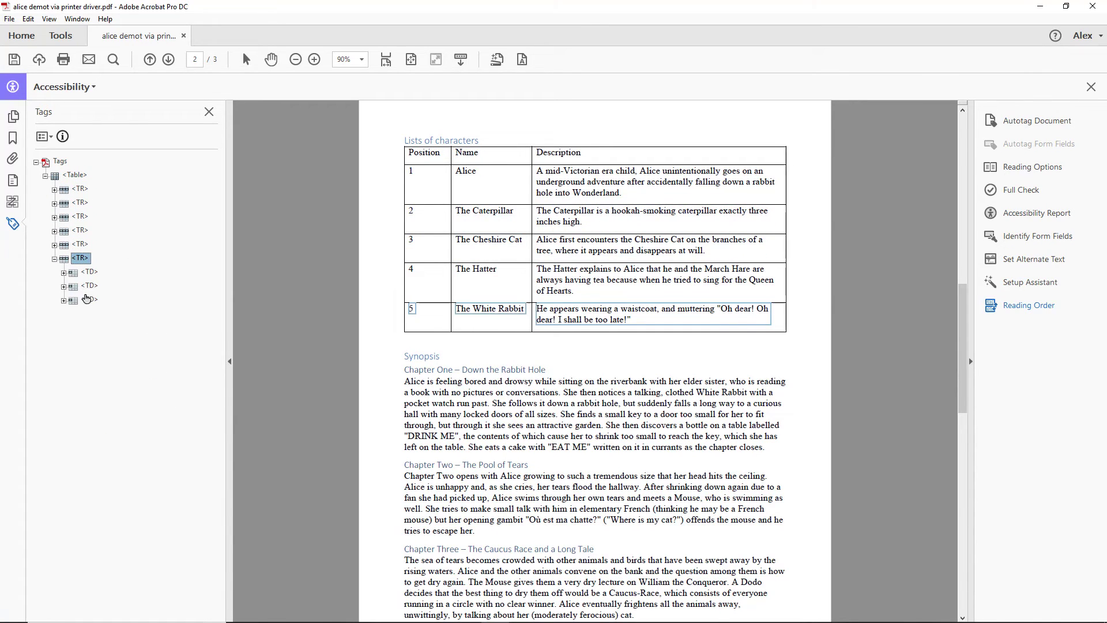
# Expand the last table row to view its cell tags.
pyautogui.click(90, 300)
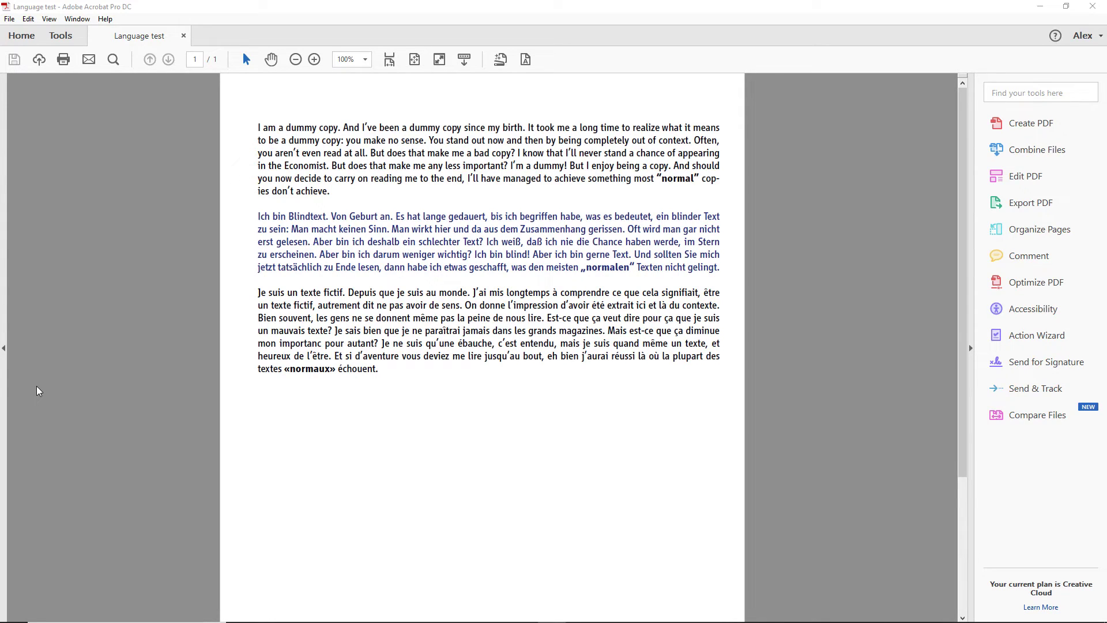
# Expand the tag tree through Document > Article > Story to the three paragraph tags.
pyautogui.click(4, 349)
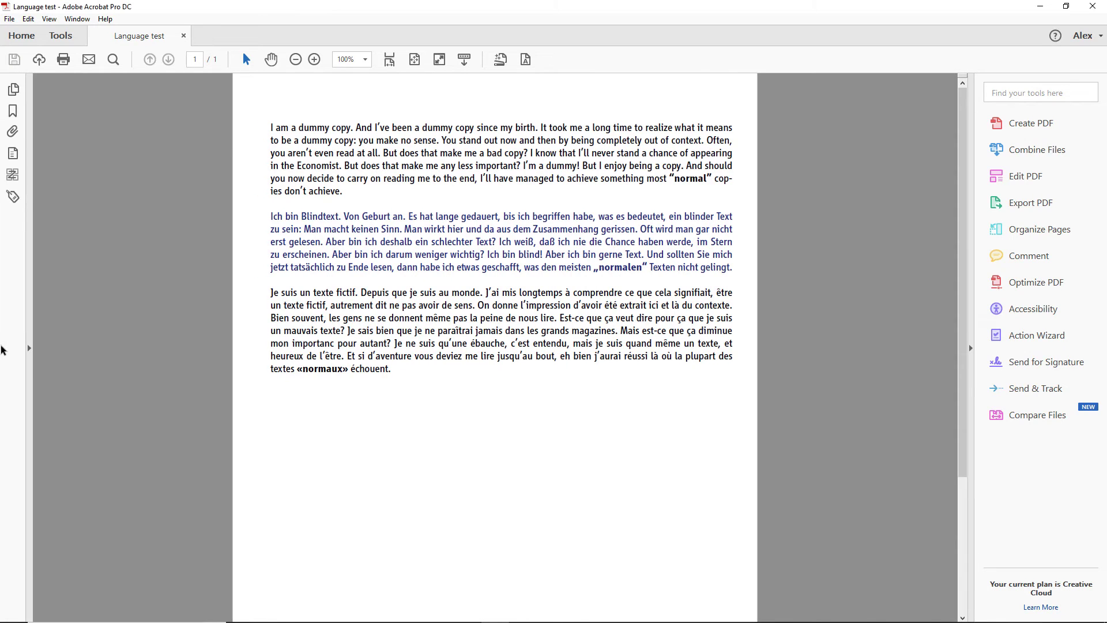
pyautogui.click(12, 197)
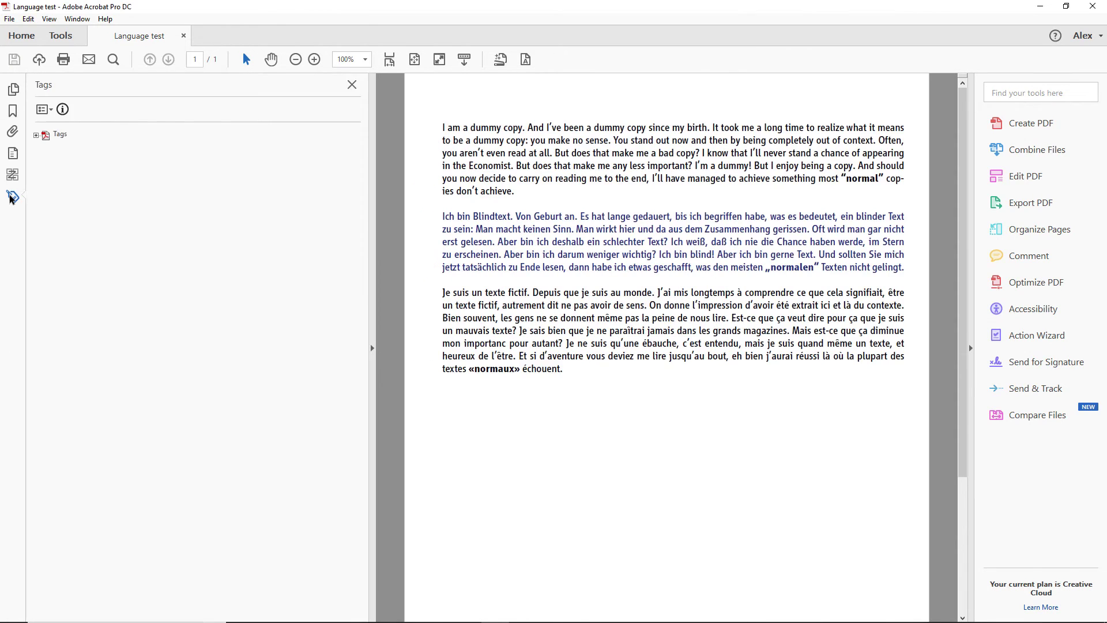
pyautogui.click(36, 135)
pyautogui.click(45, 149)
pyautogui.click(52, 162)
pyautogui.click(62, 178)
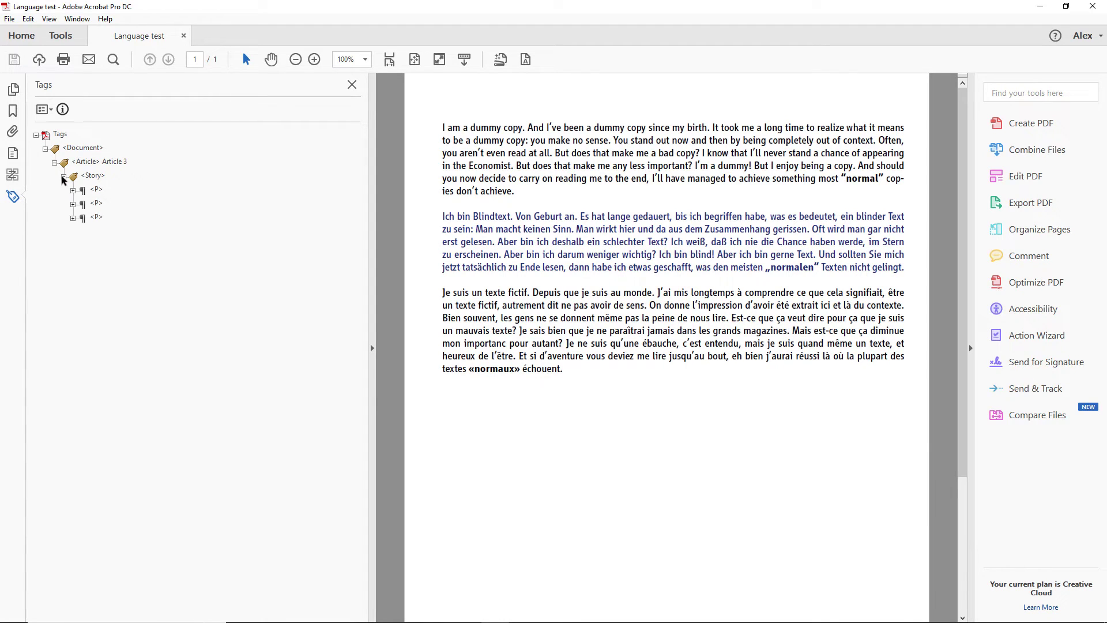
# Select the German paragraph's <P> tag and bring up its tag options.
pyautogui.click(97, 190)
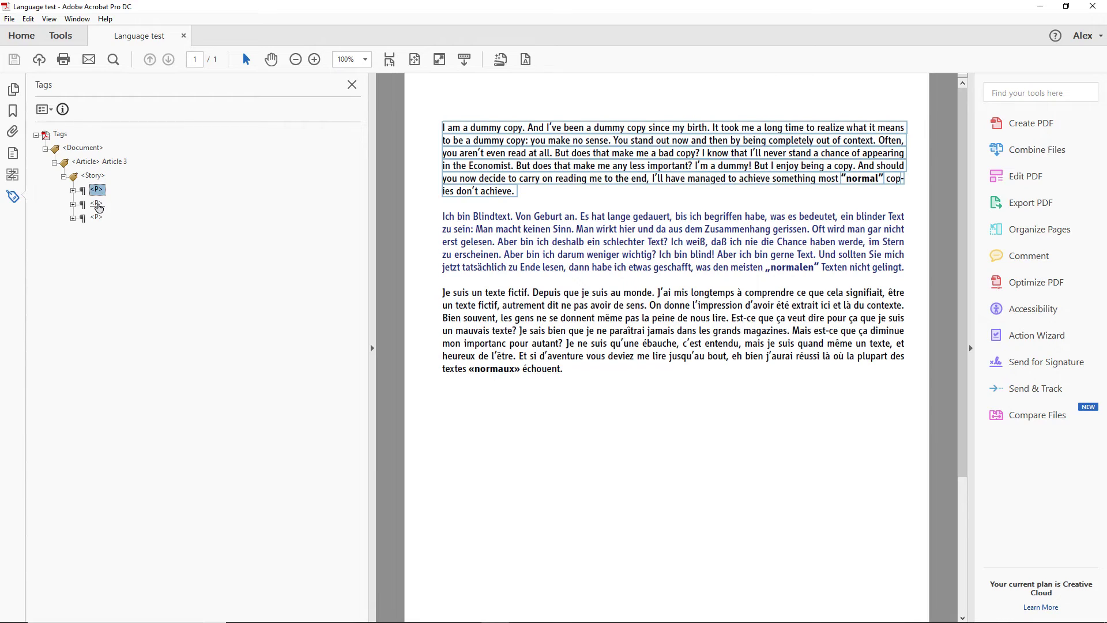
pyautogui.click(96, 205)
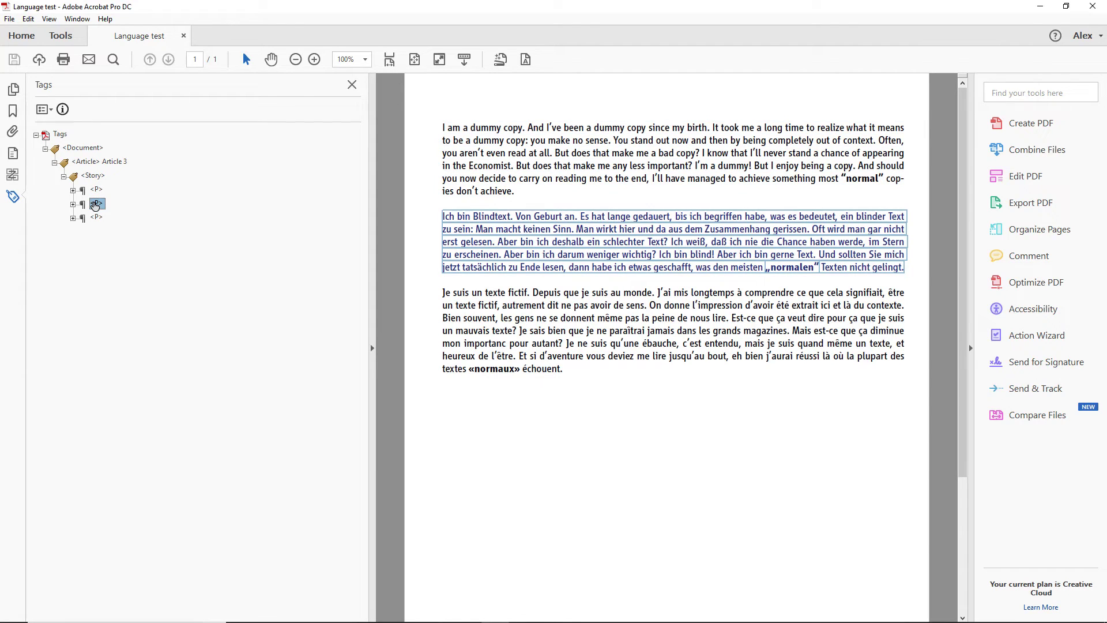
pyautogui.rightClick(95, 204)
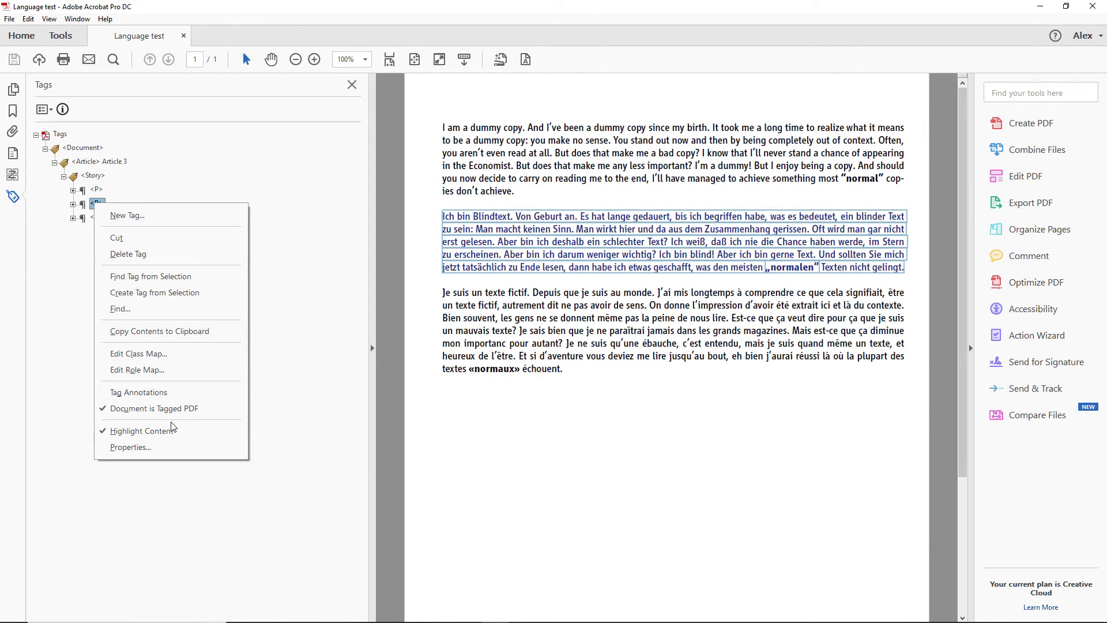
# Set the German paragraph tag's Language to German in its Tag properties.
pyautogui.click(170, 447)
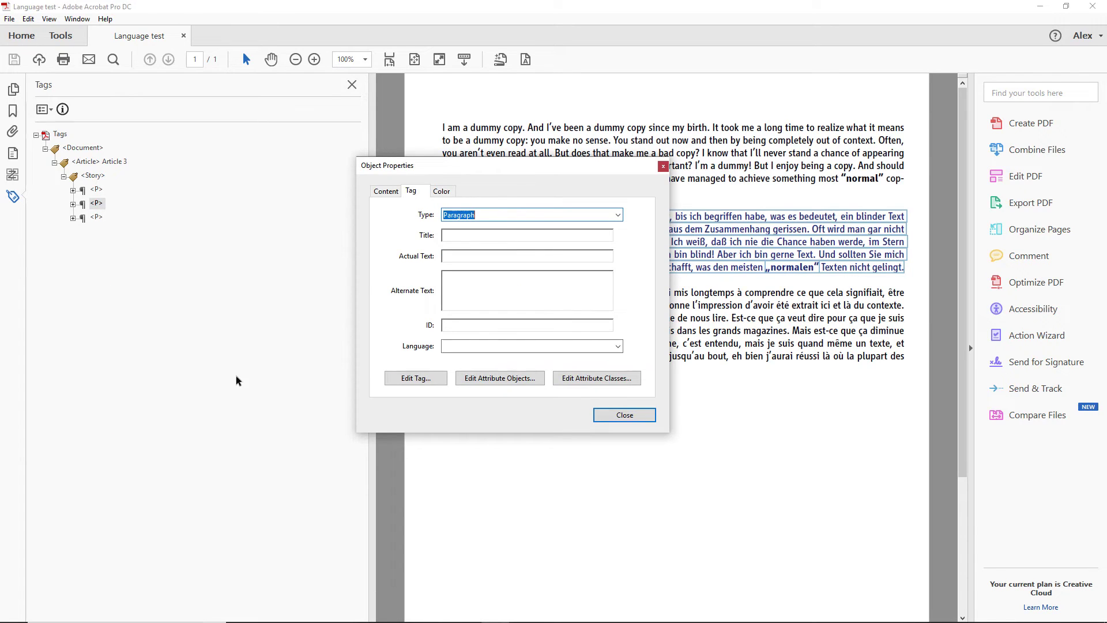
pyautogui.click(386, 191)
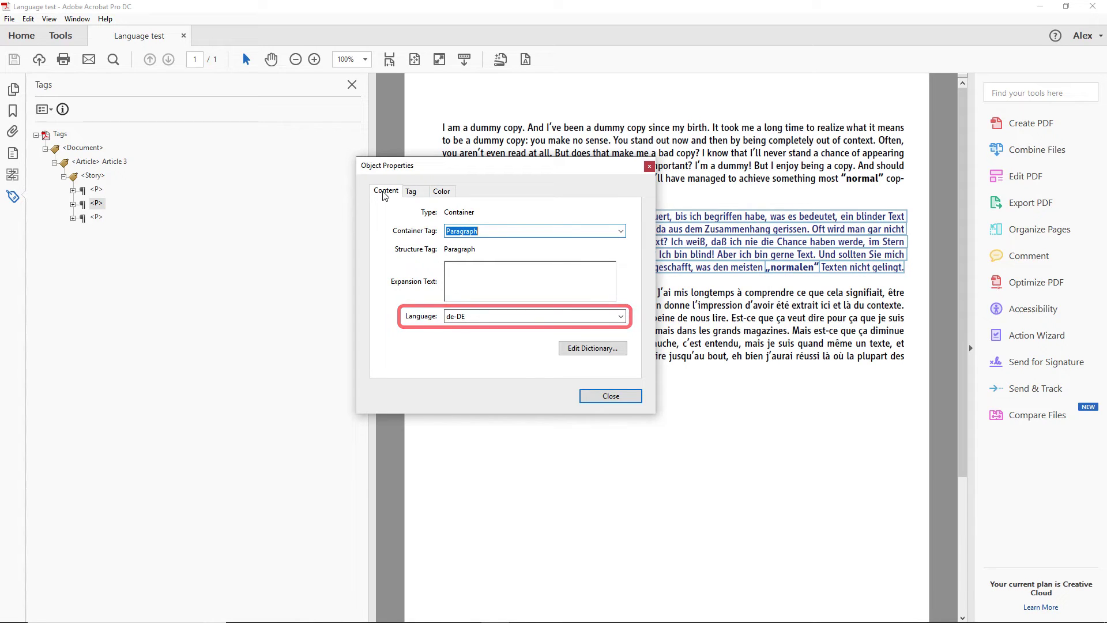
pyautogui.click(411, 191)
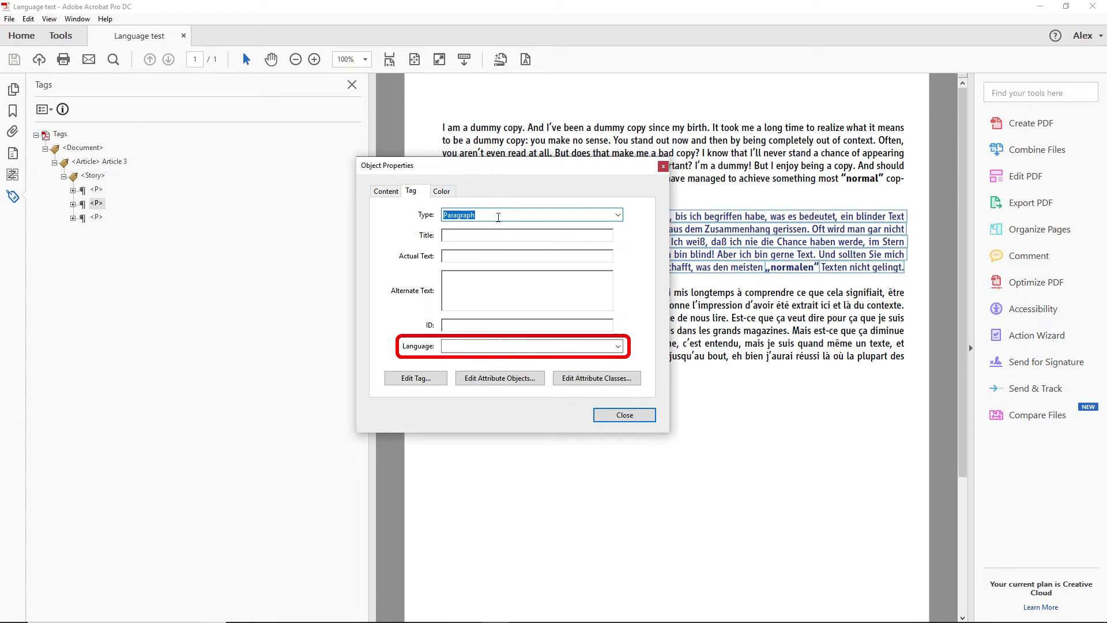
pyautogui.click(617, 346)
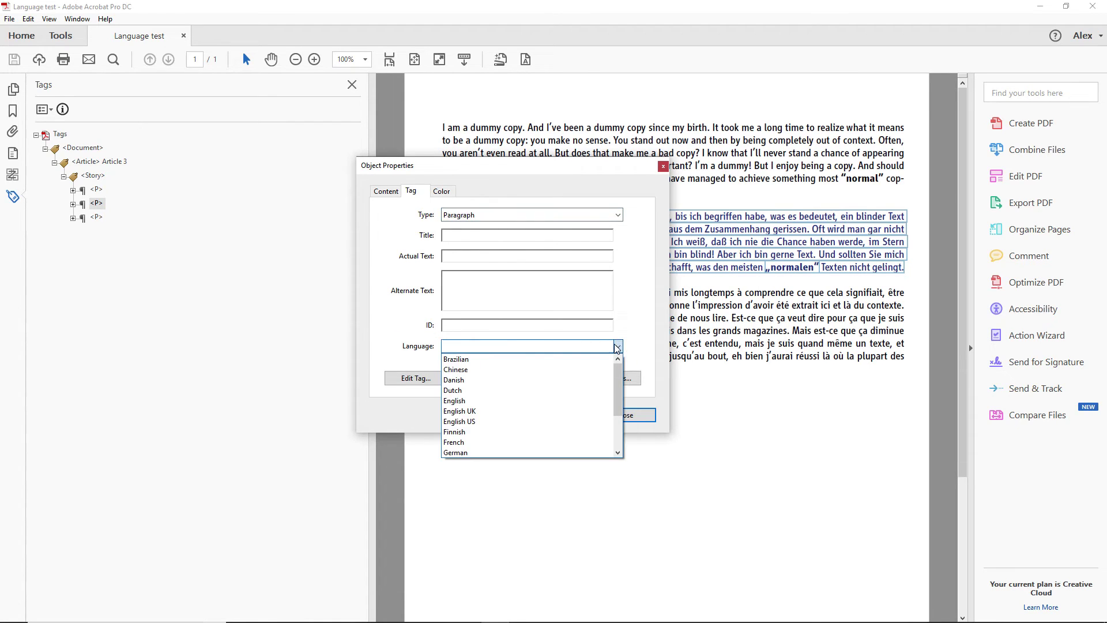
pyautogui.click(462, 452)
pyautogui.click(608, 418)
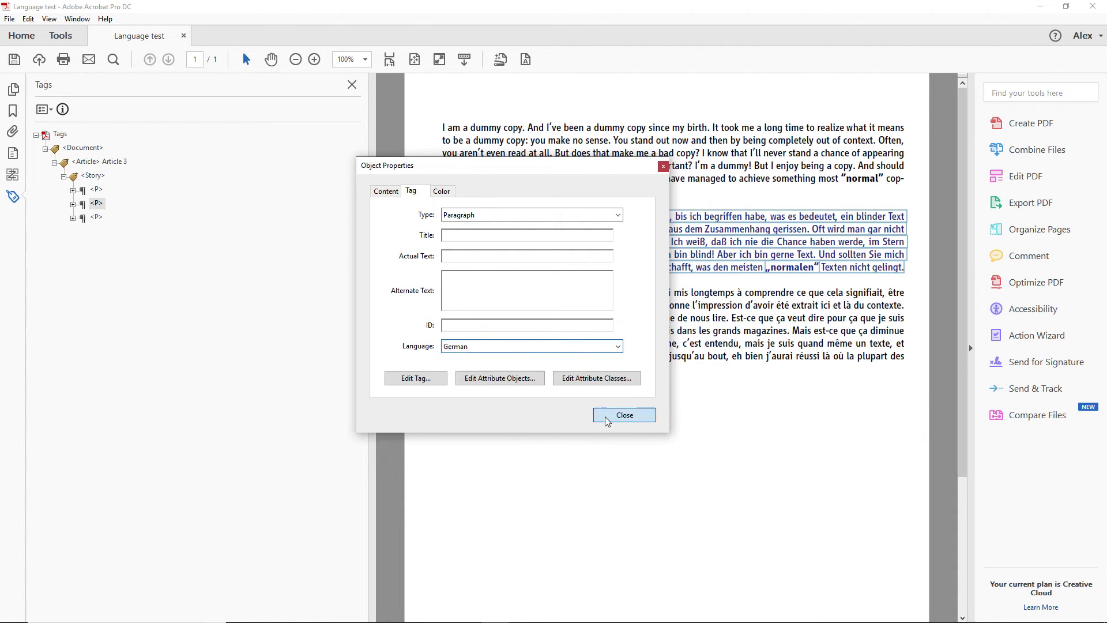
# Set the French paragraph tag's Language to French in its Tag properties.
pyautogui.rightClick(98, 216)
pyautogui.click(121, 463)
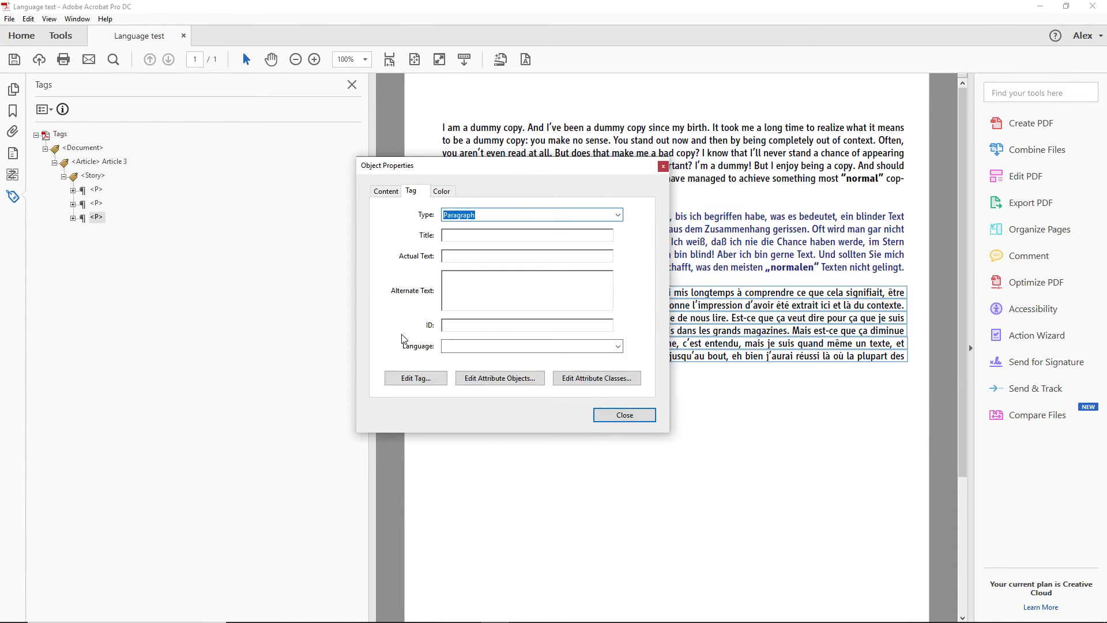
pyautogui.click(411, 191)
pyautogui.click(619, 346)
pyautogui.click(460, 411)
pyautogui.click(610, 416)
# Bring up the English paragraph tag's Tag properties.
pyautogui.rightClick(98, 189)
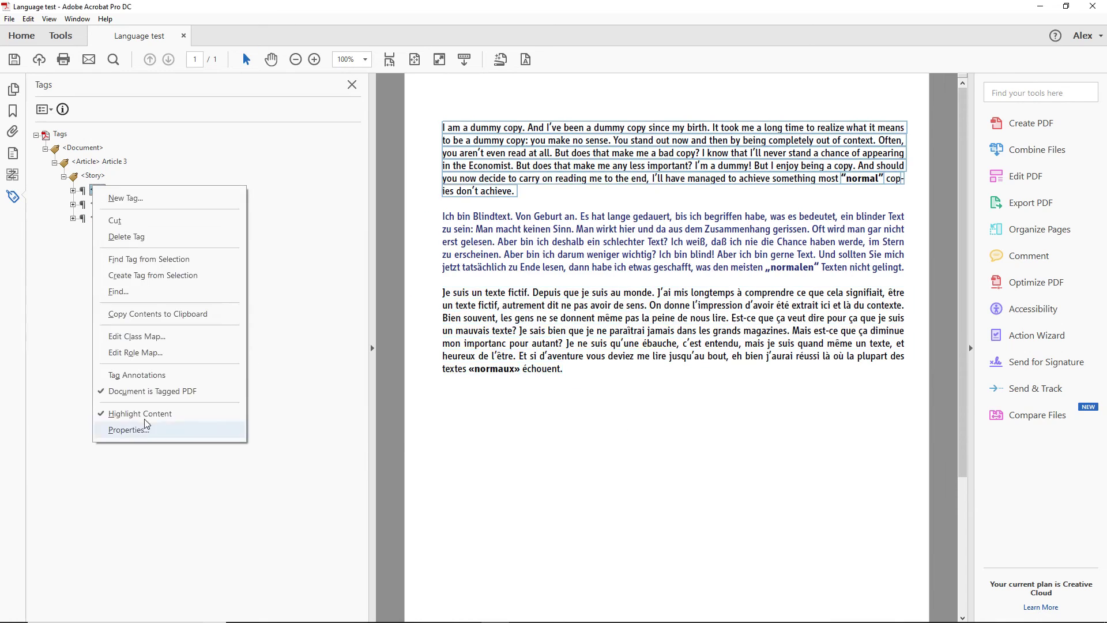
pyautogui.click(130, 427)
pyautogui.click(411, 191)
# Choose a language for the English paragraph tag and close its properties.
pyautogui.click(615, 346)
pyautogui.click(501, 413)
pyautogui.click(607, 414)
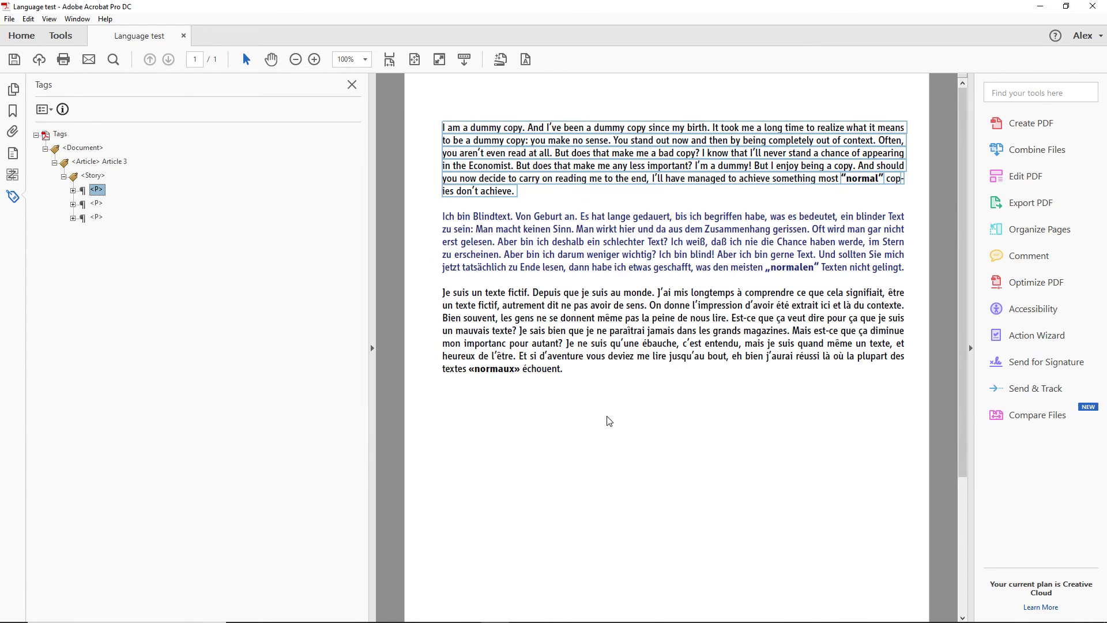